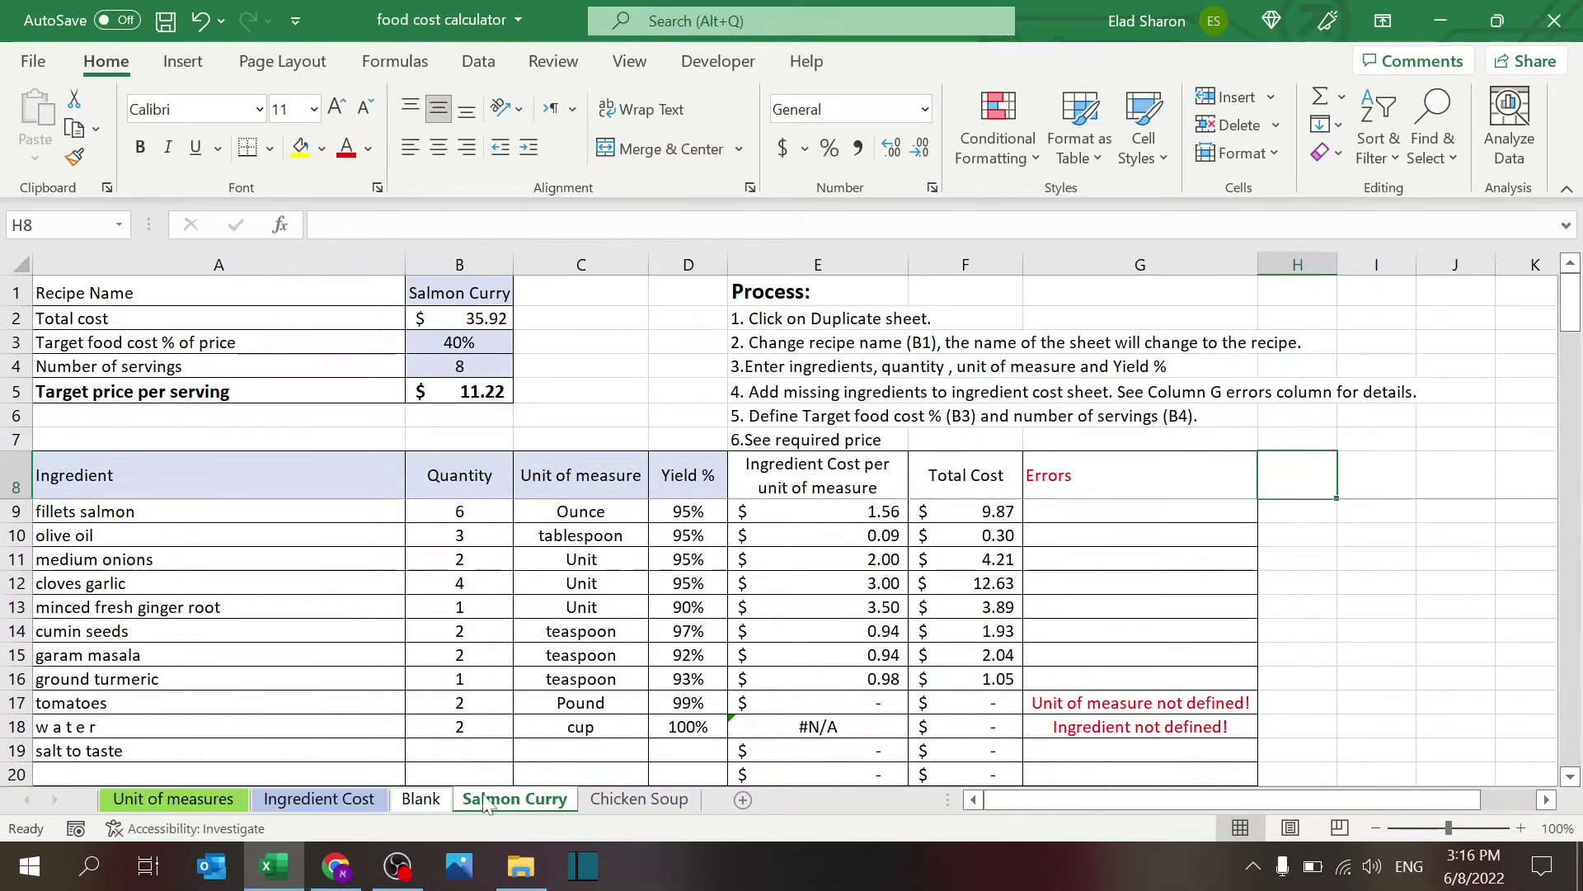
# - Review the Chicken Soup, Blank, Ingredient Cost and Unit of measures sheets to see how the workbook is organised
pyautogui.click(620, 799)
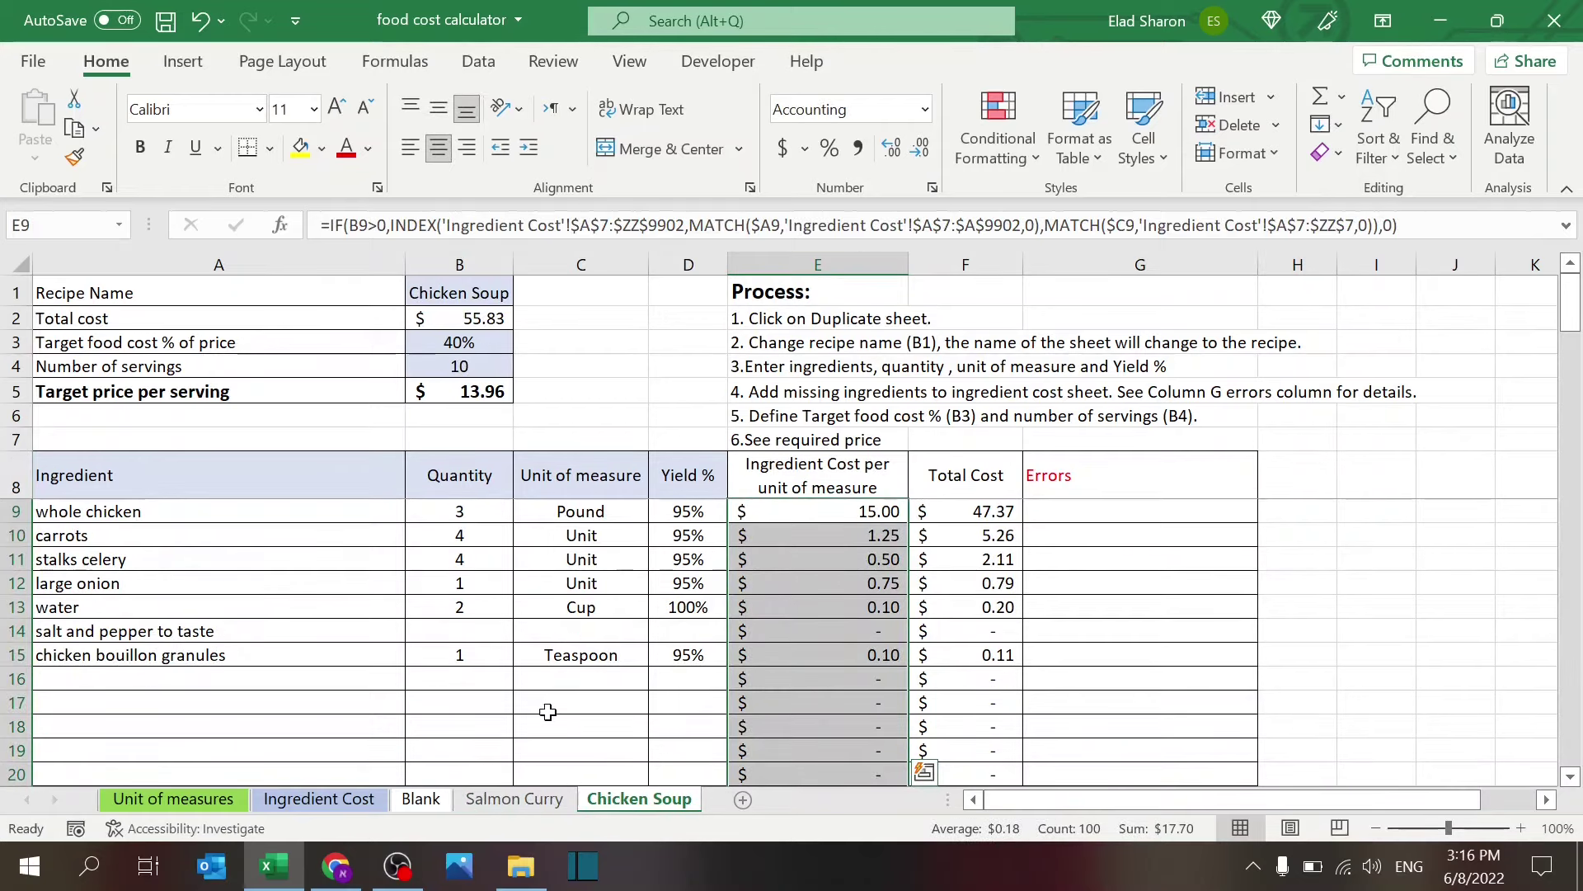
pyautogui.click(548, 711)
pyautogui.click(434, 806)
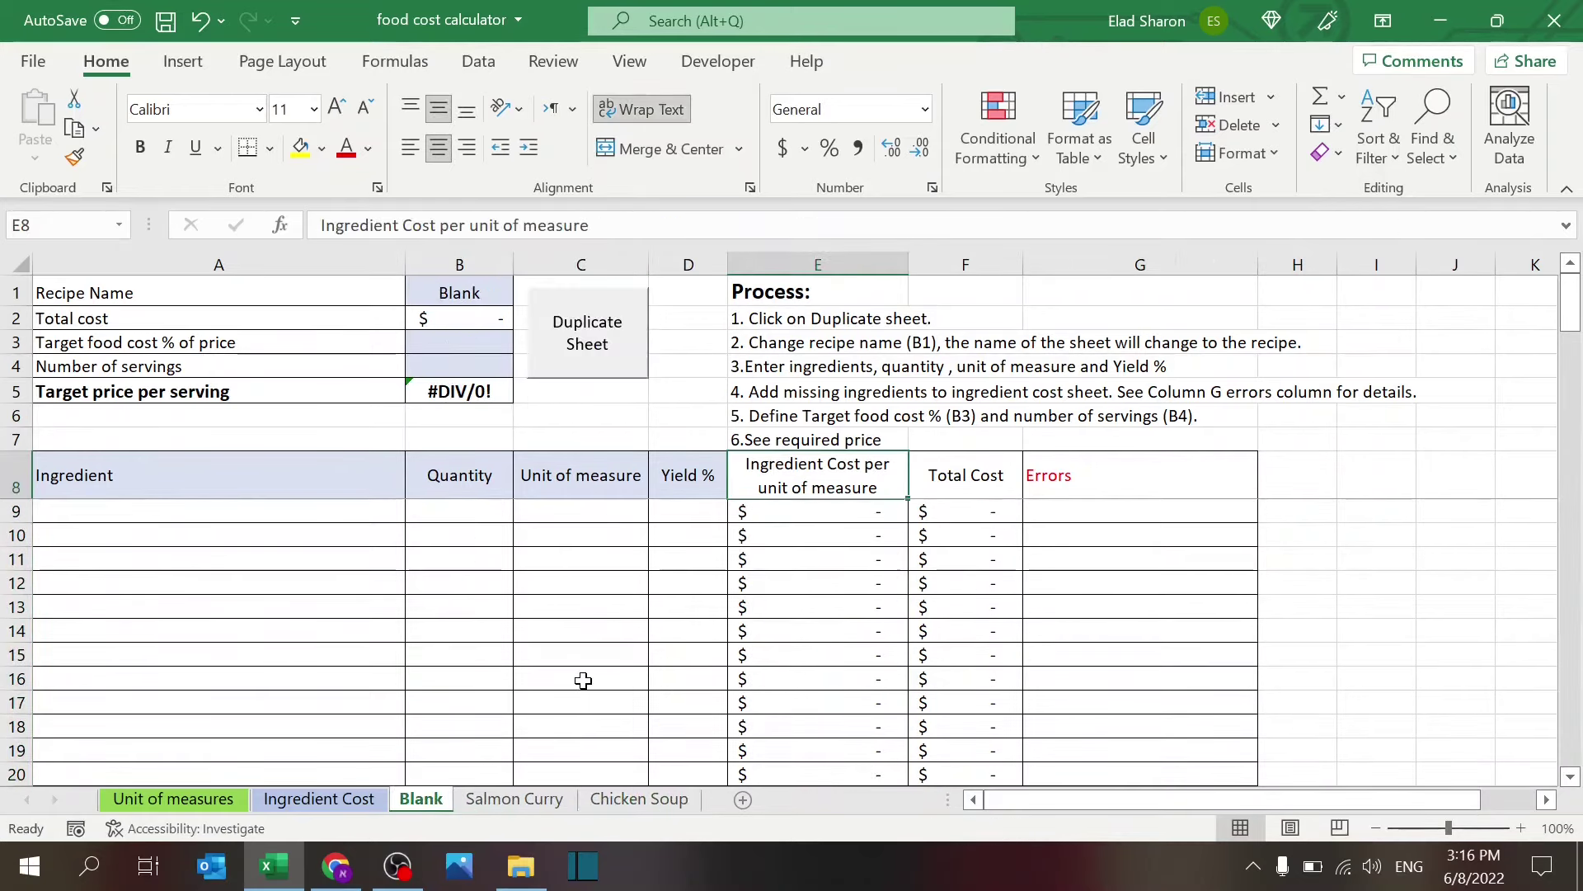
pyautogui.click(313, 801)
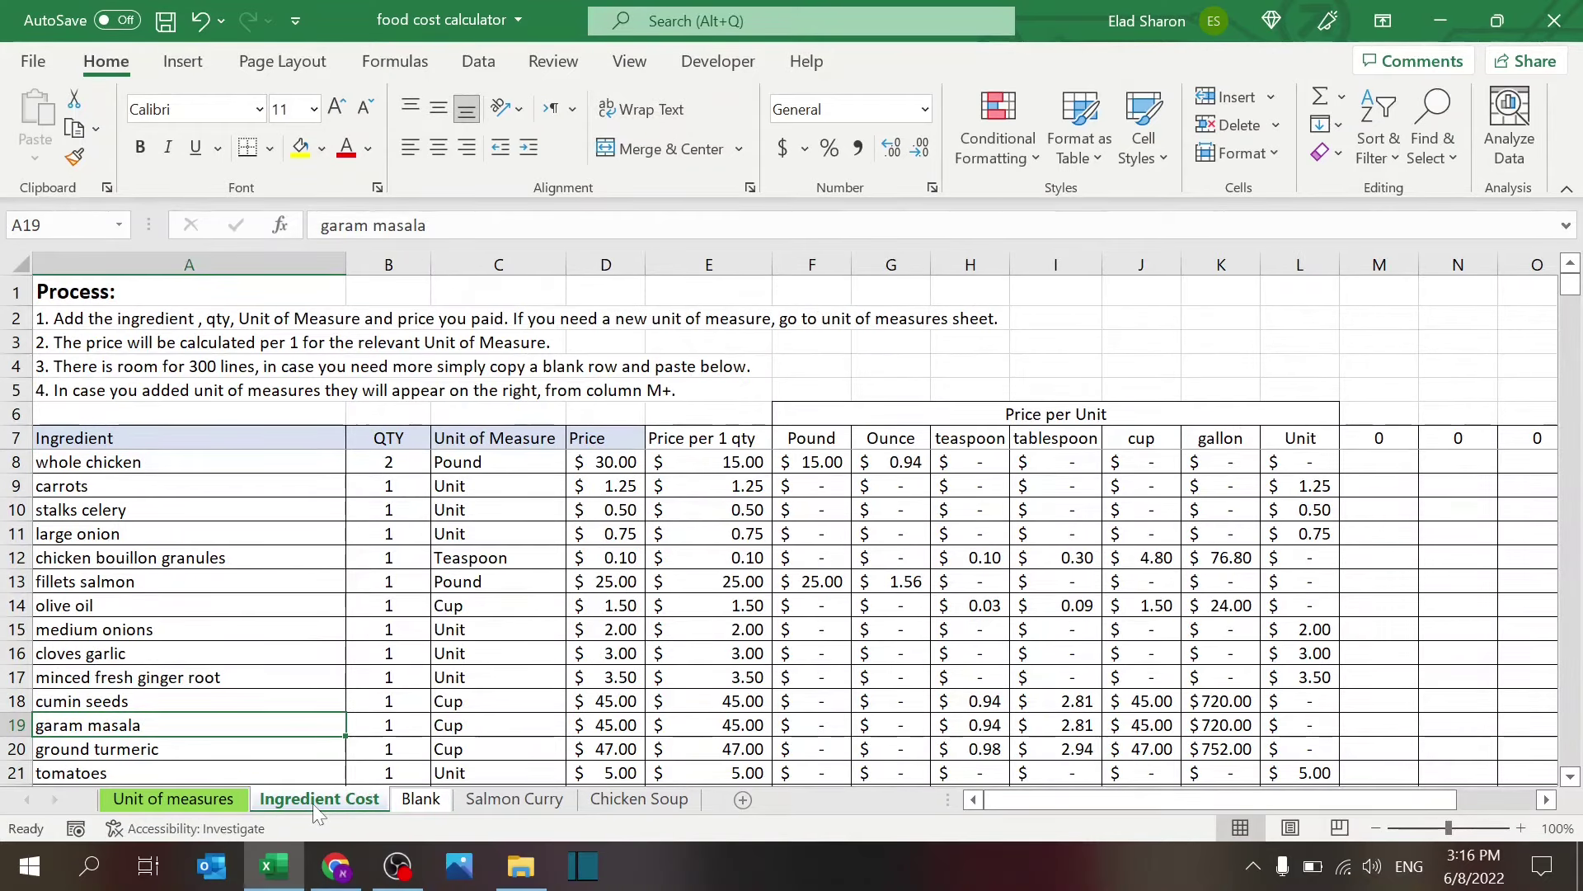
pyautogui.click(175, 798)
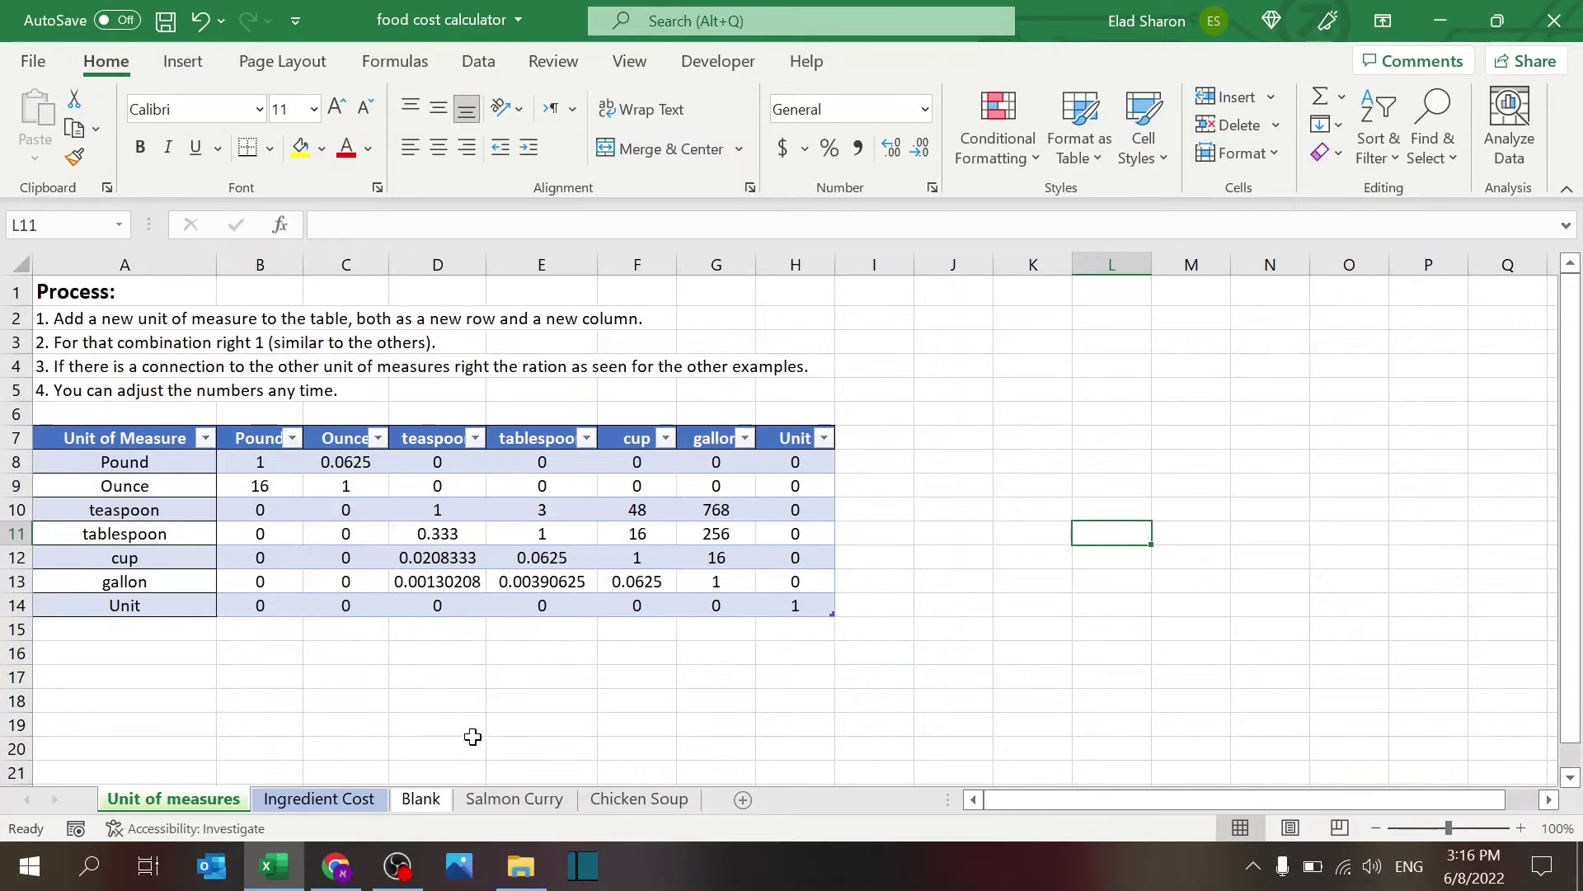
# - Duplicate the Blank recipe sheet and set the copy's recipe name to Salmon
pyautogui.click(422, 798)
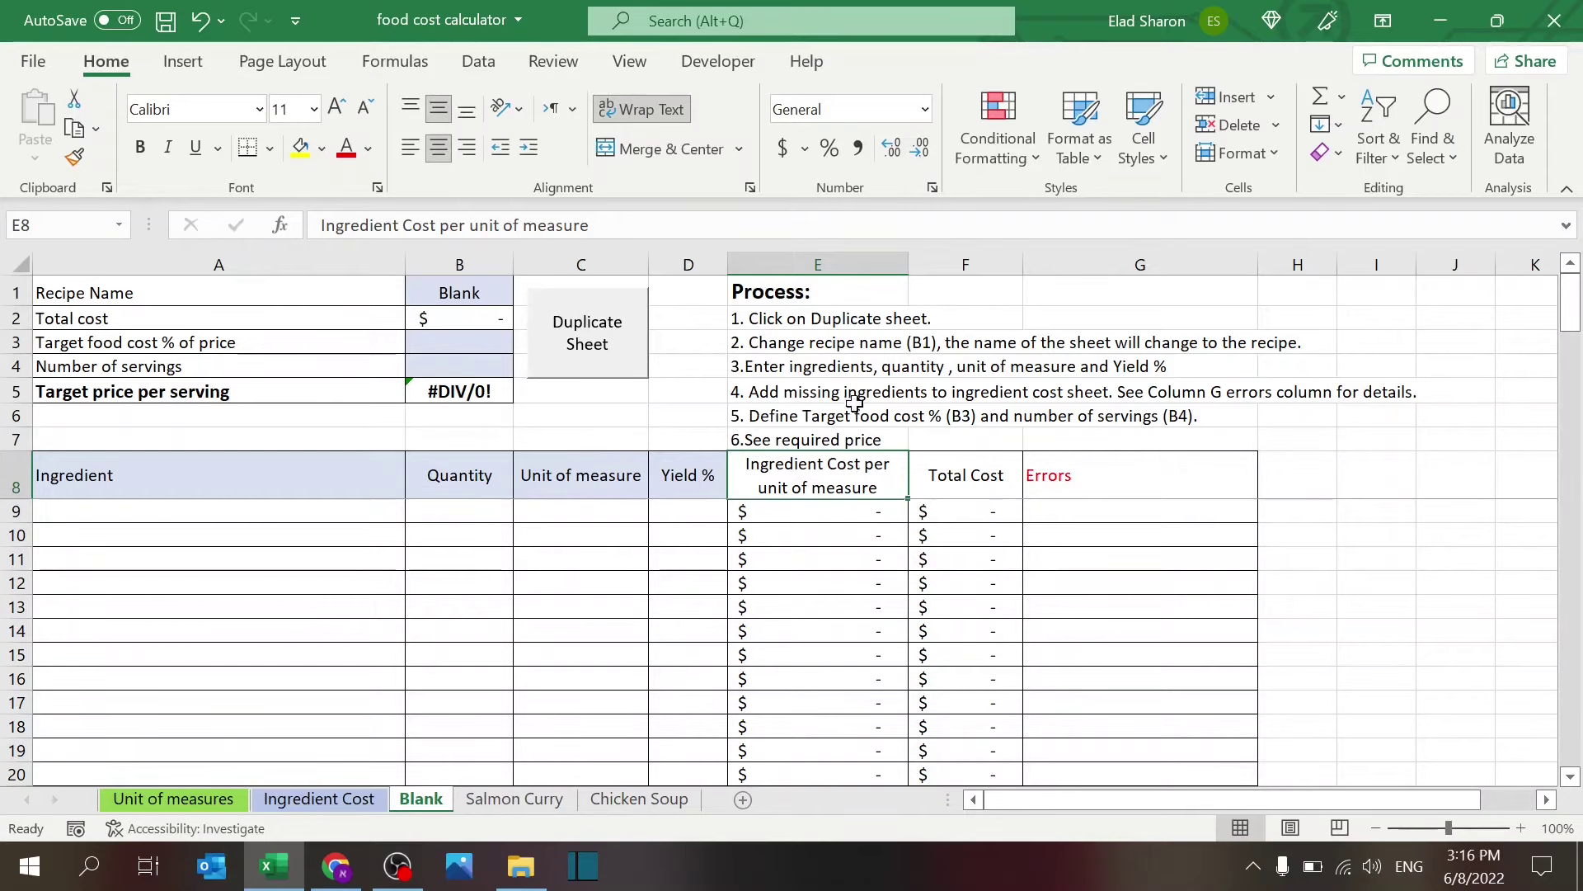
pyautogui.click(579, 355)
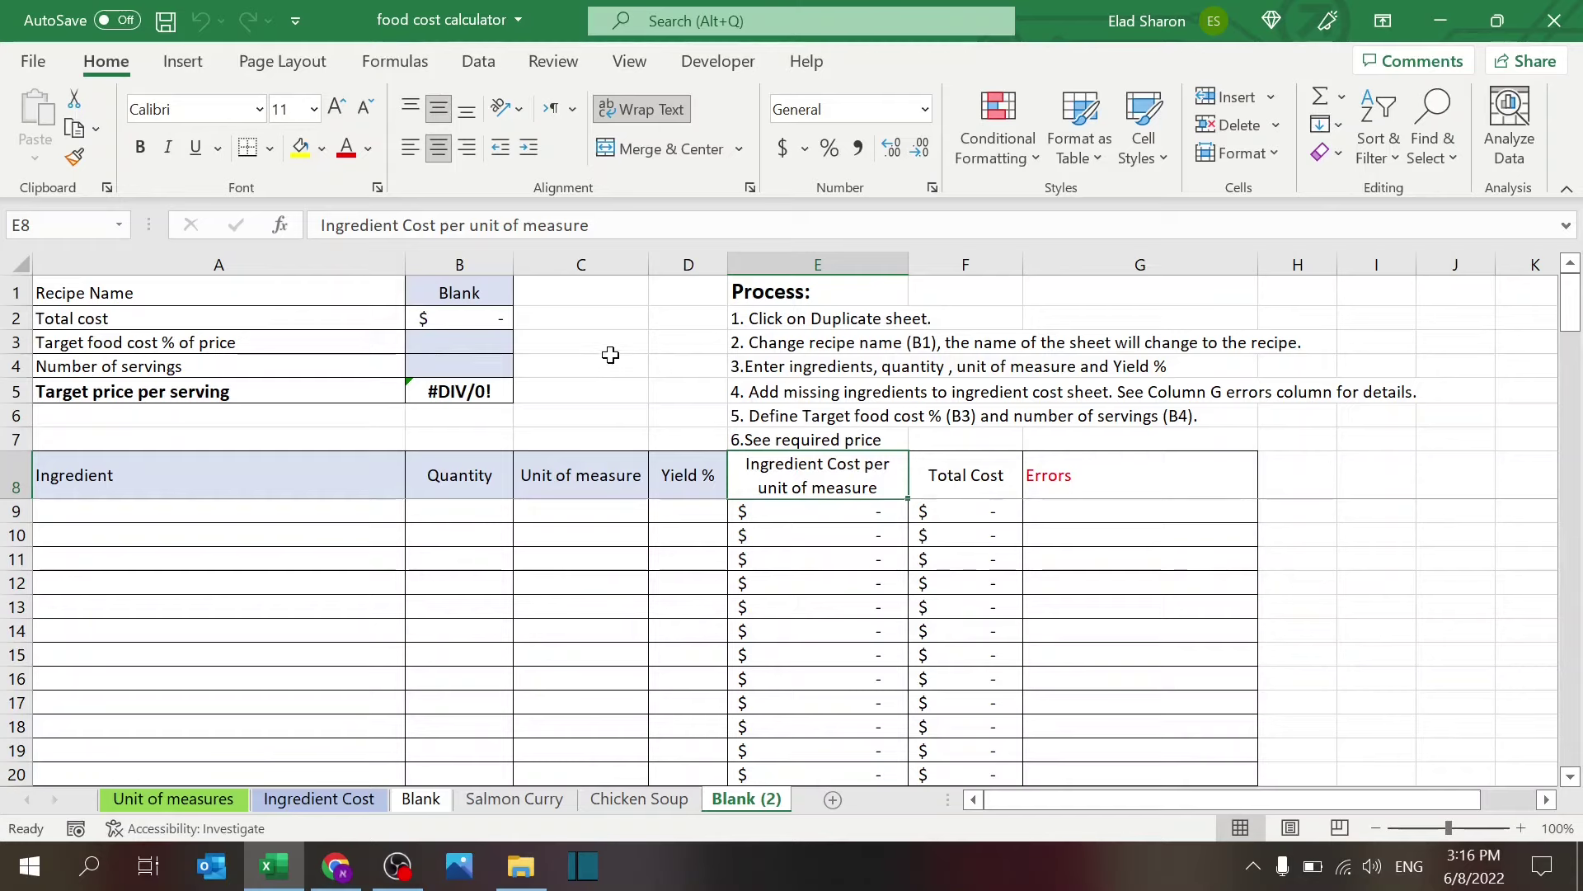
pyautogui.click(495, 304)
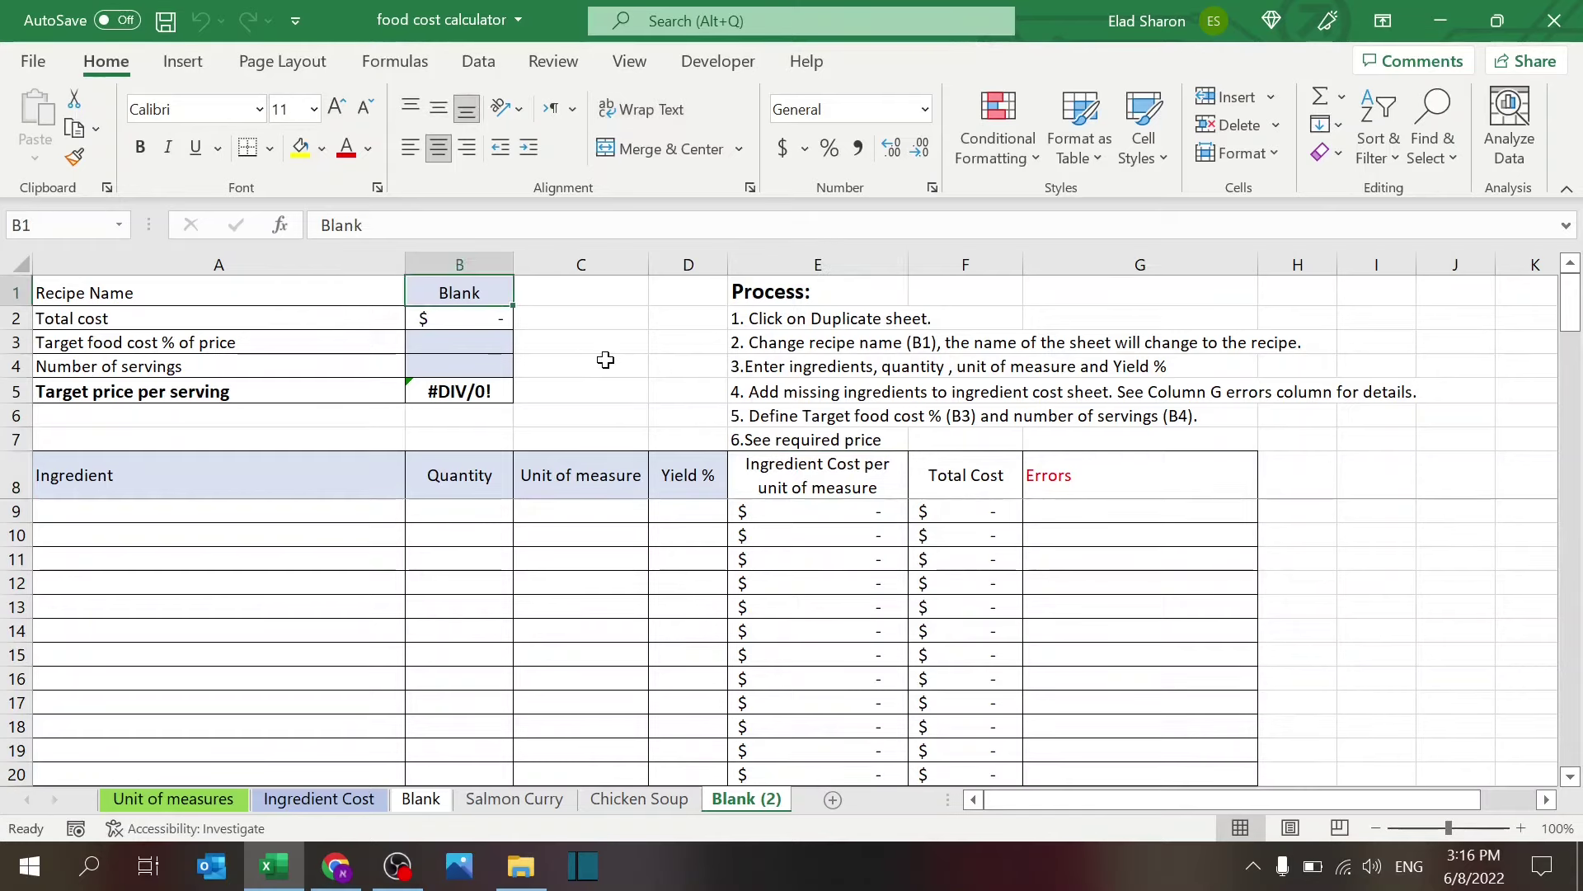
pyautogui.write('S')
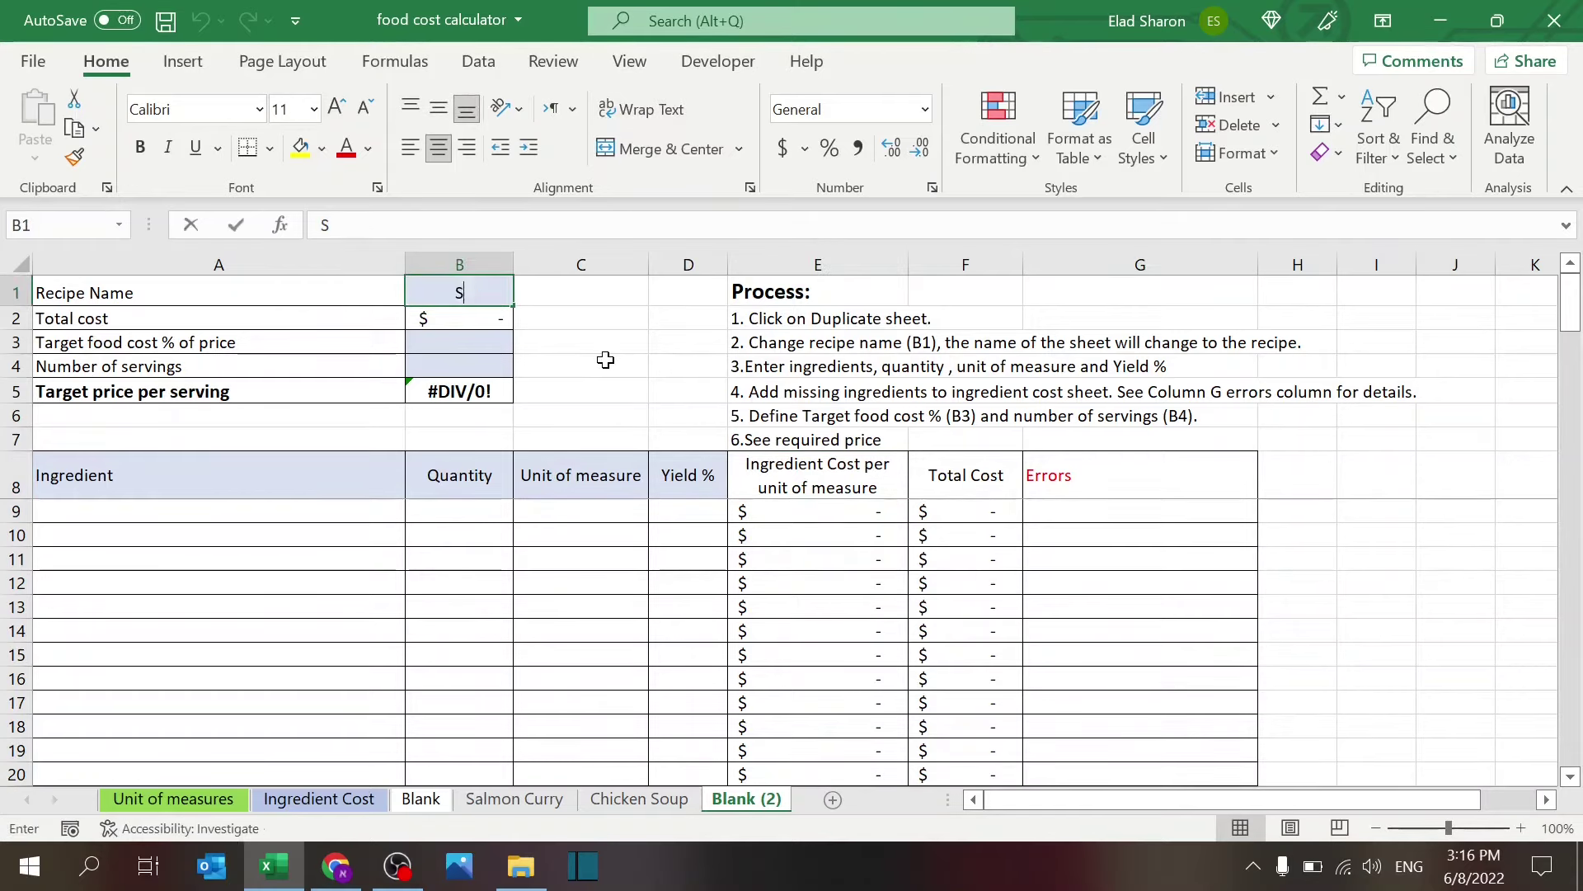
pyautogui.write('almon')
pyautogui.press('Return')
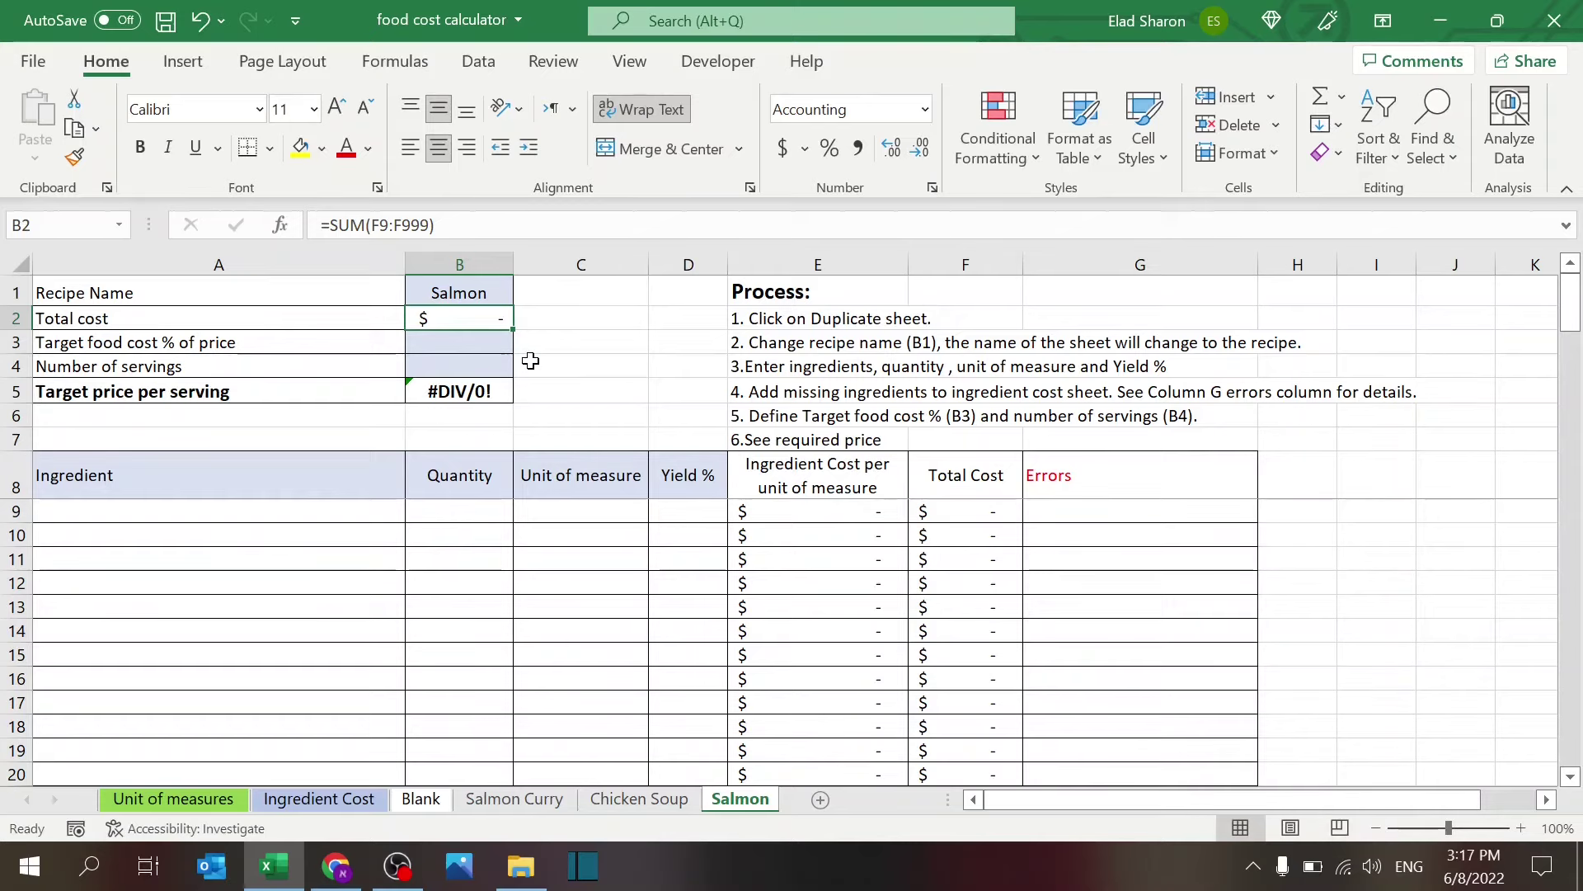
# - Enter salmon as the first ingredient in row 9, with quantity 1, unit of measure Pound and yield 95%
pyautogui.click(285, 510)
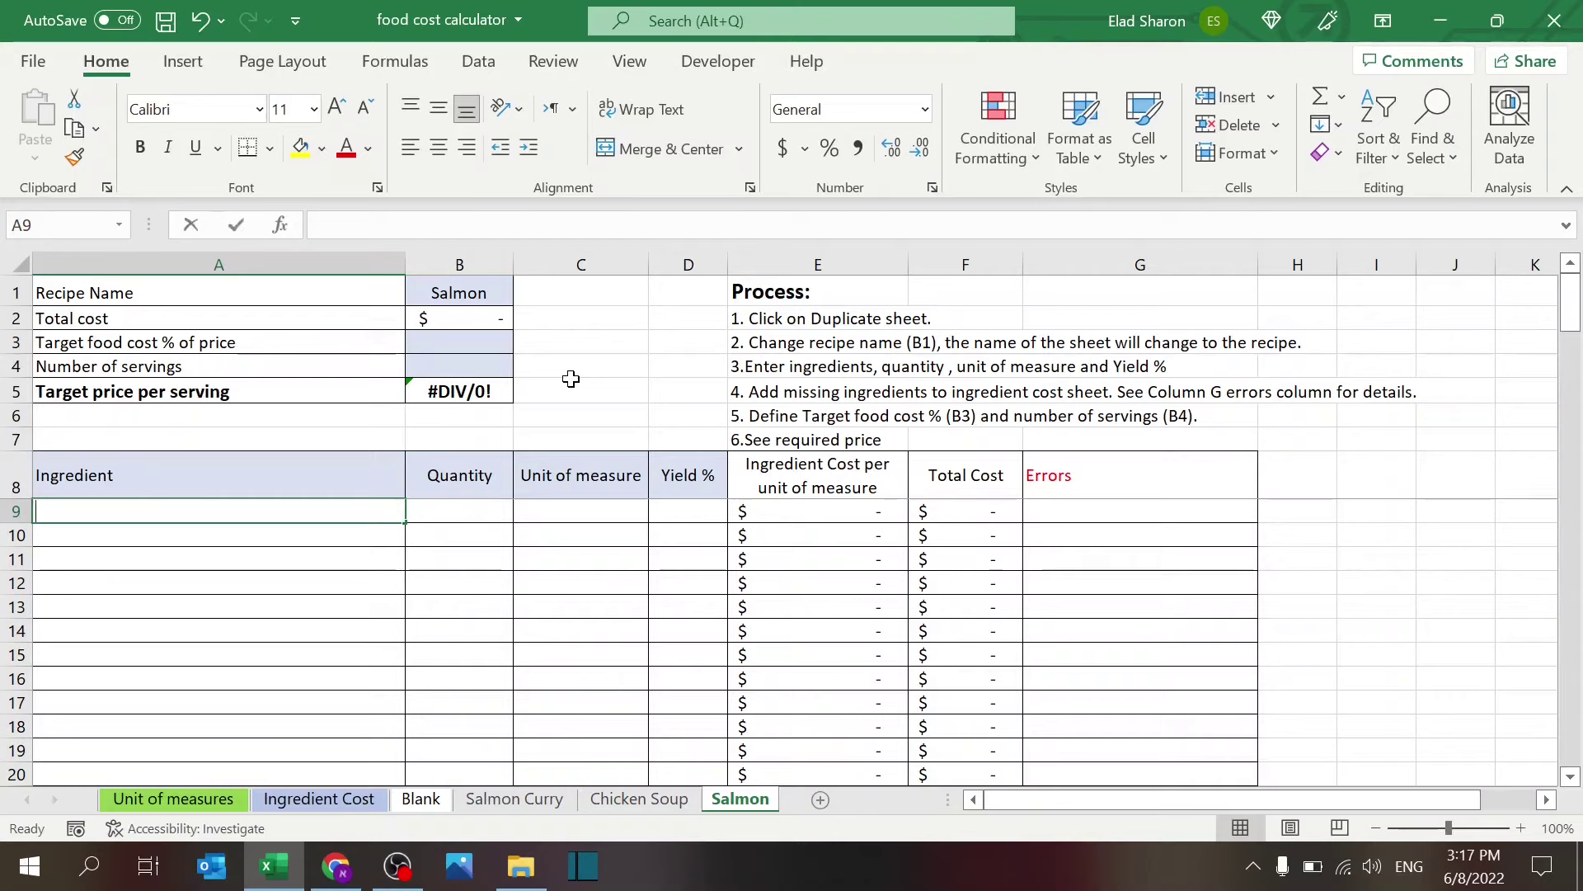
pyautogui.write('salmon')
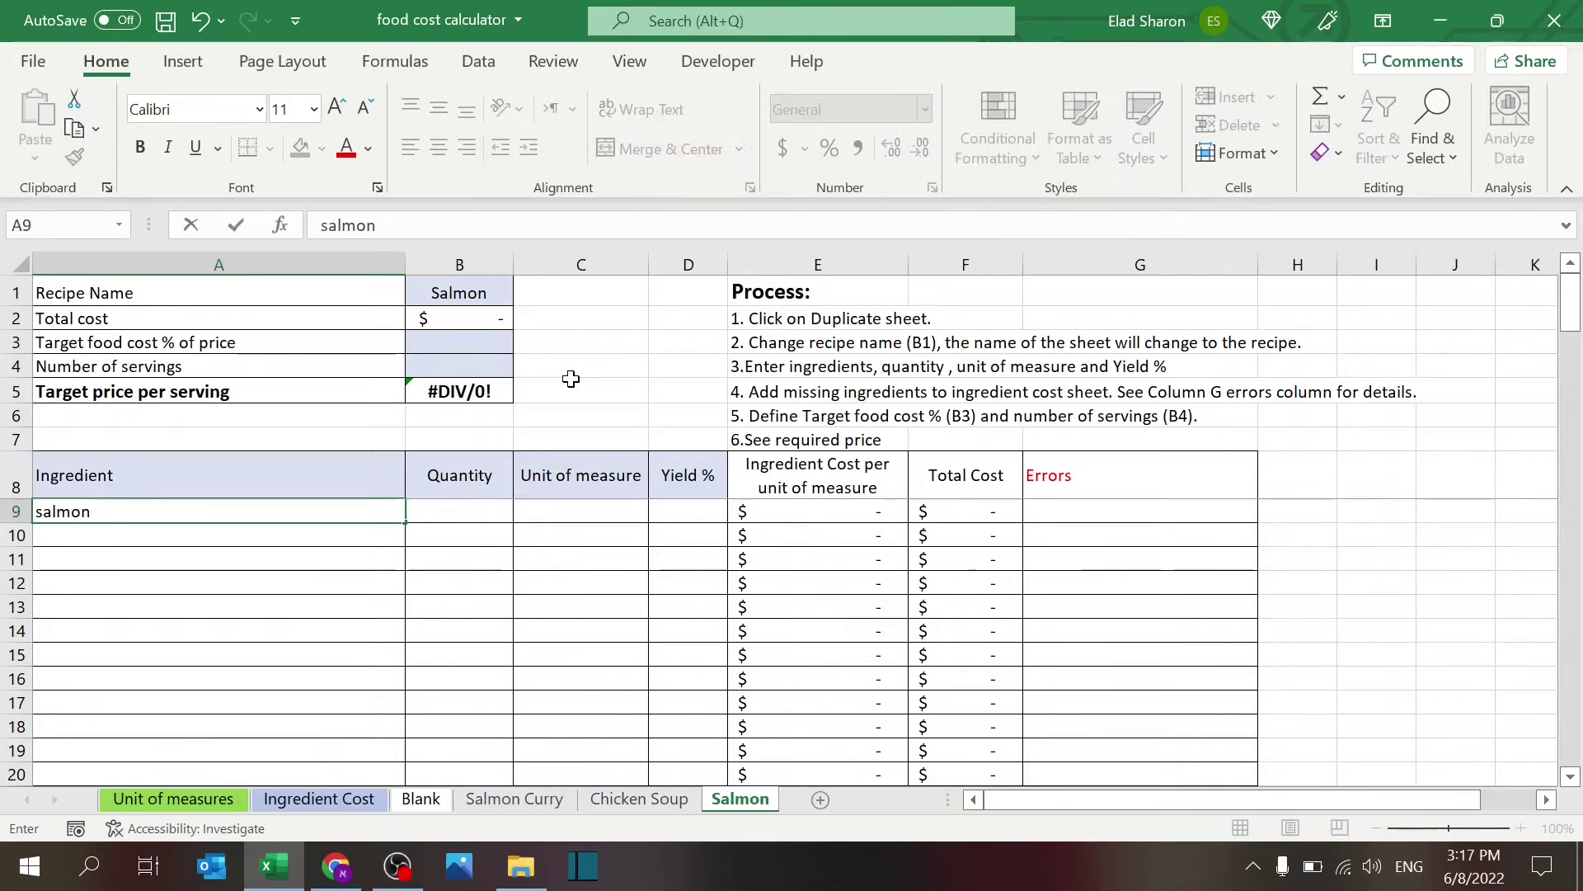
pyautogui.press('Tab')
pyautogui.write('1')
pyautogui.press('Tab')
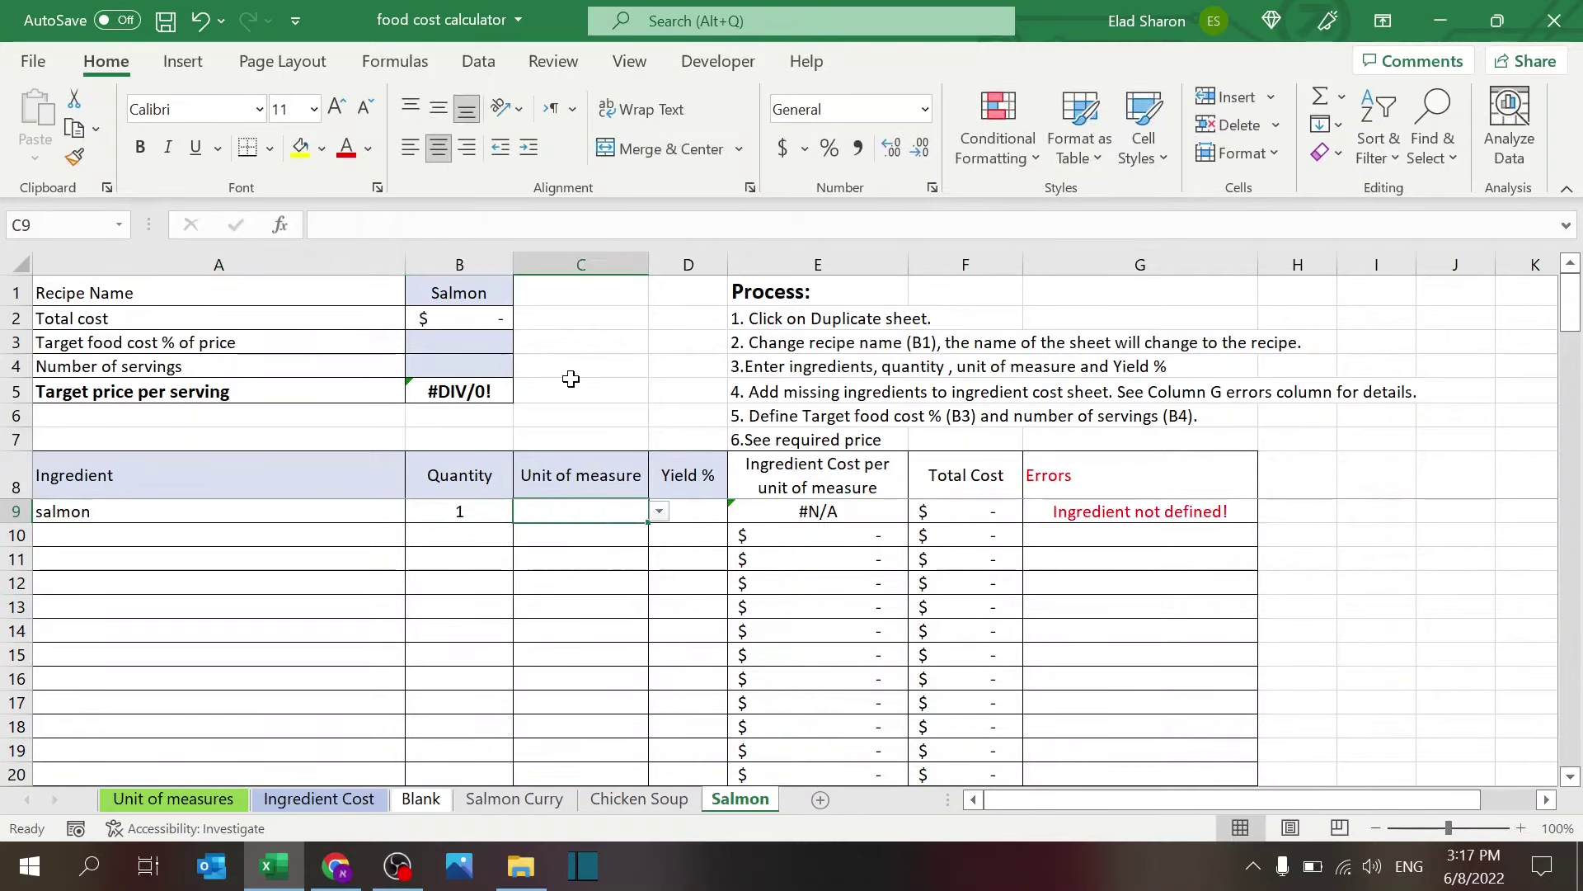
pyautogui.click(660, 511)
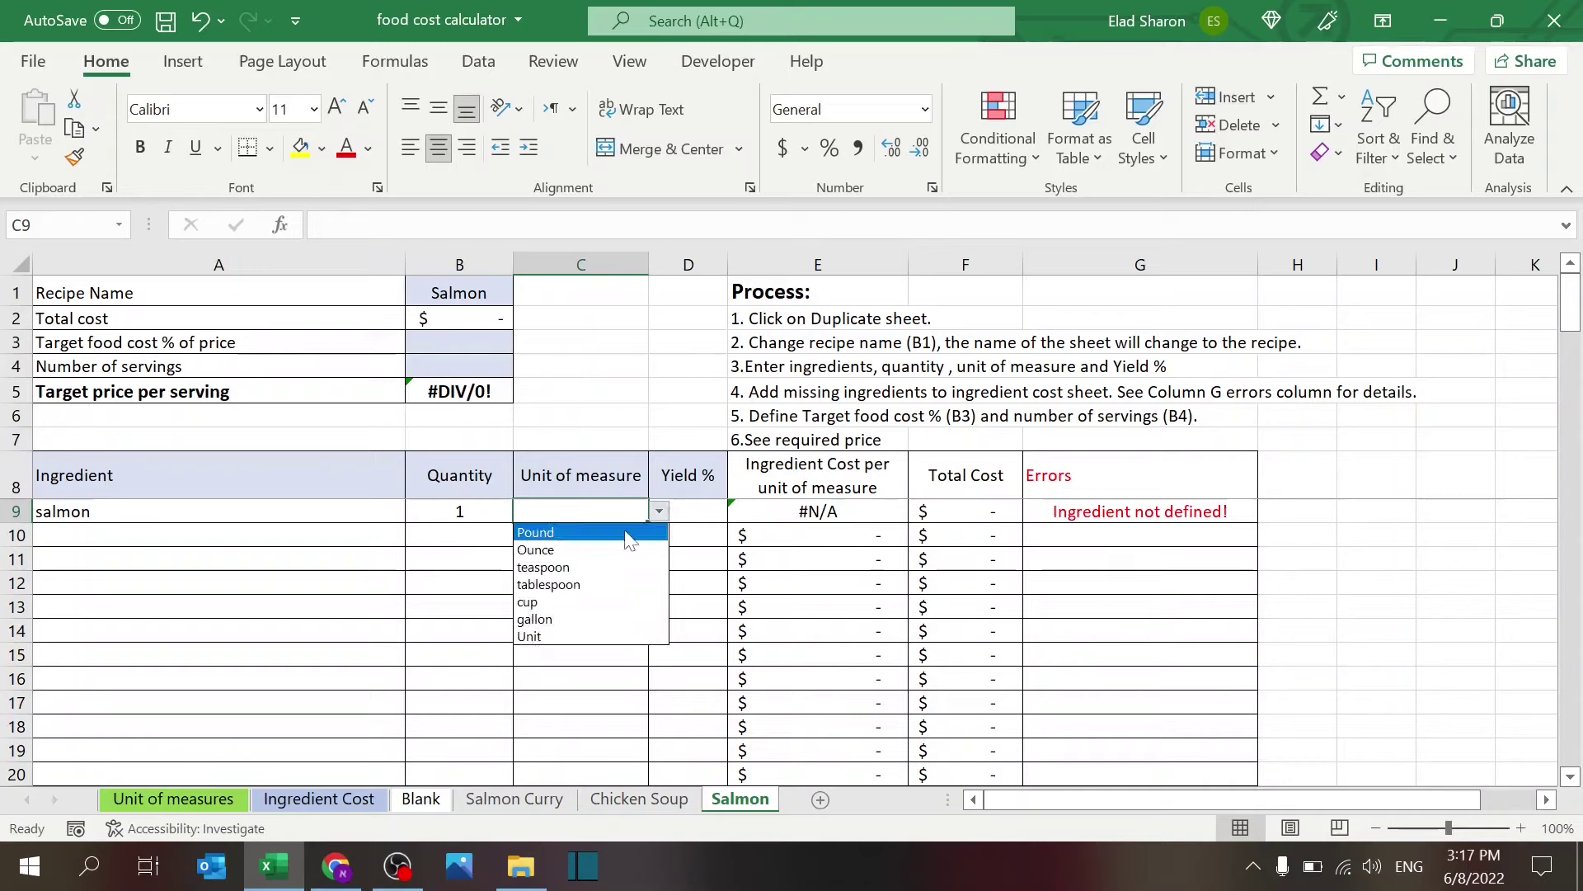
pyautogui.click(635, 532)
pyautogui.click(700, 510)
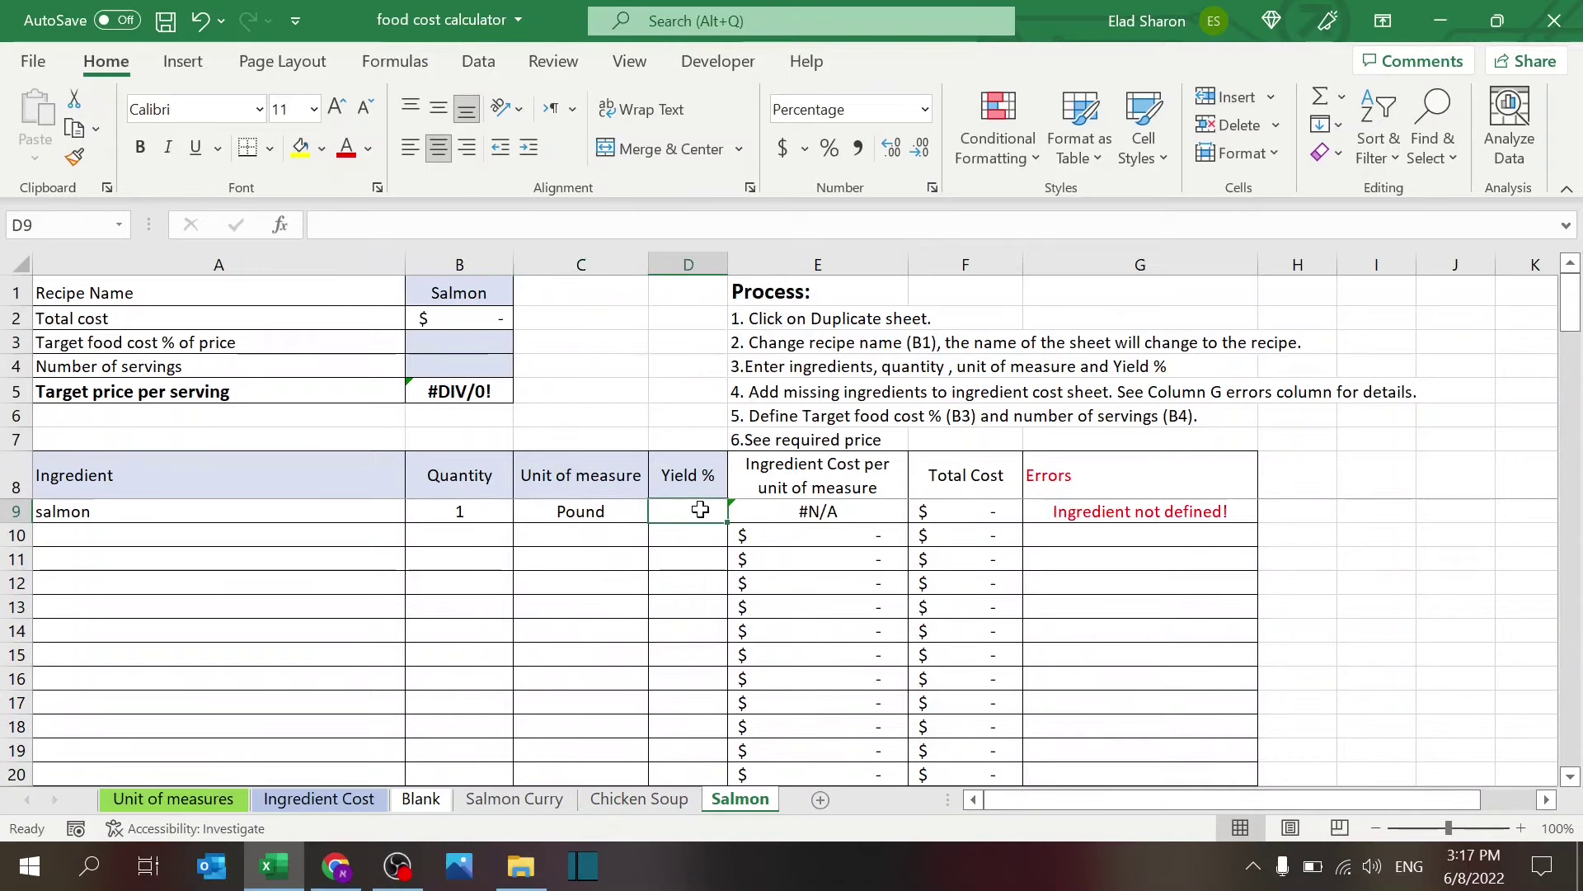
pyautogui.write('95')
pyautogui.press('Return')
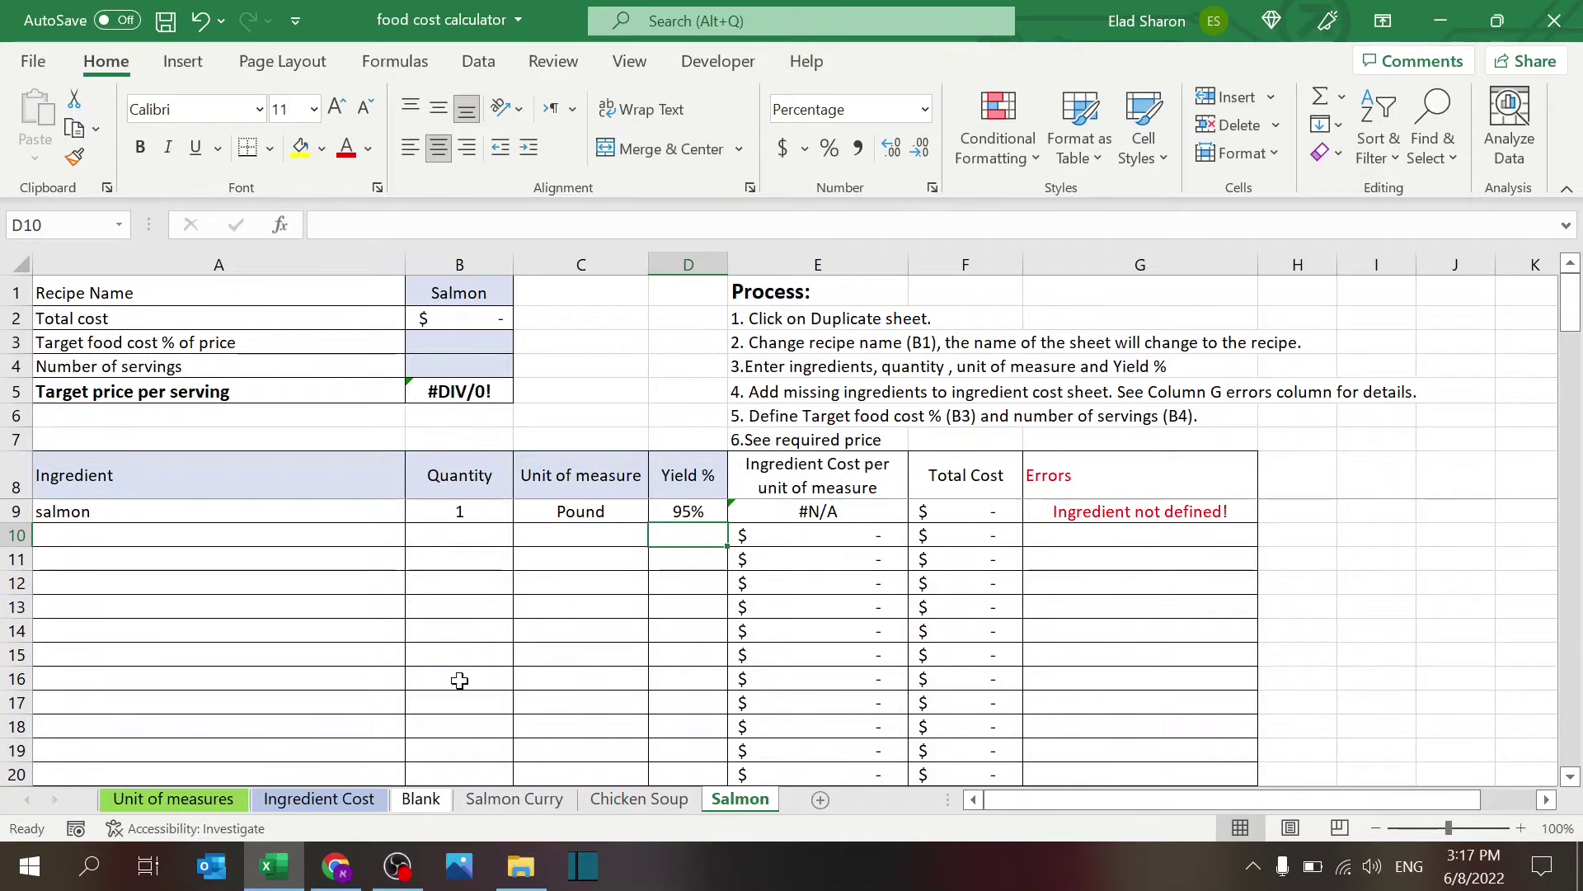
# - Look through the ingredient list on the Ingredient Cost sheet down to its last filled rows
pyautogui.click(334, 800)
pyautogui.click(222, 625)
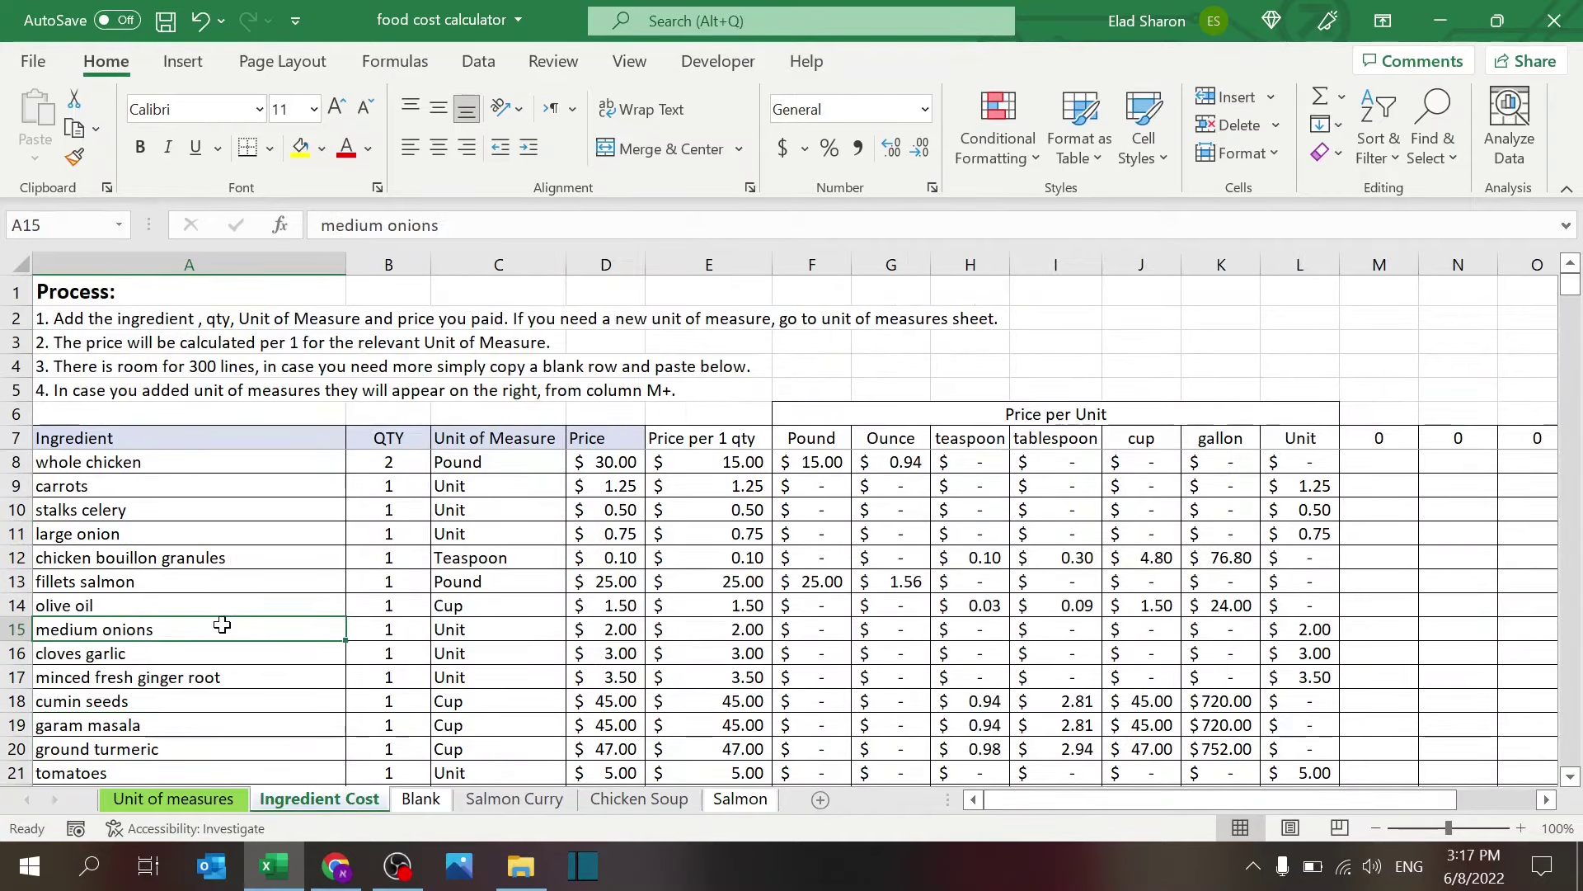
pyautogui.press('Down')
pyautogui.press('Down')
pyautogui.press('Down')
pyautogui.press('Down')
pyautogui.press('Down')
pyautogui.press('pagedown')
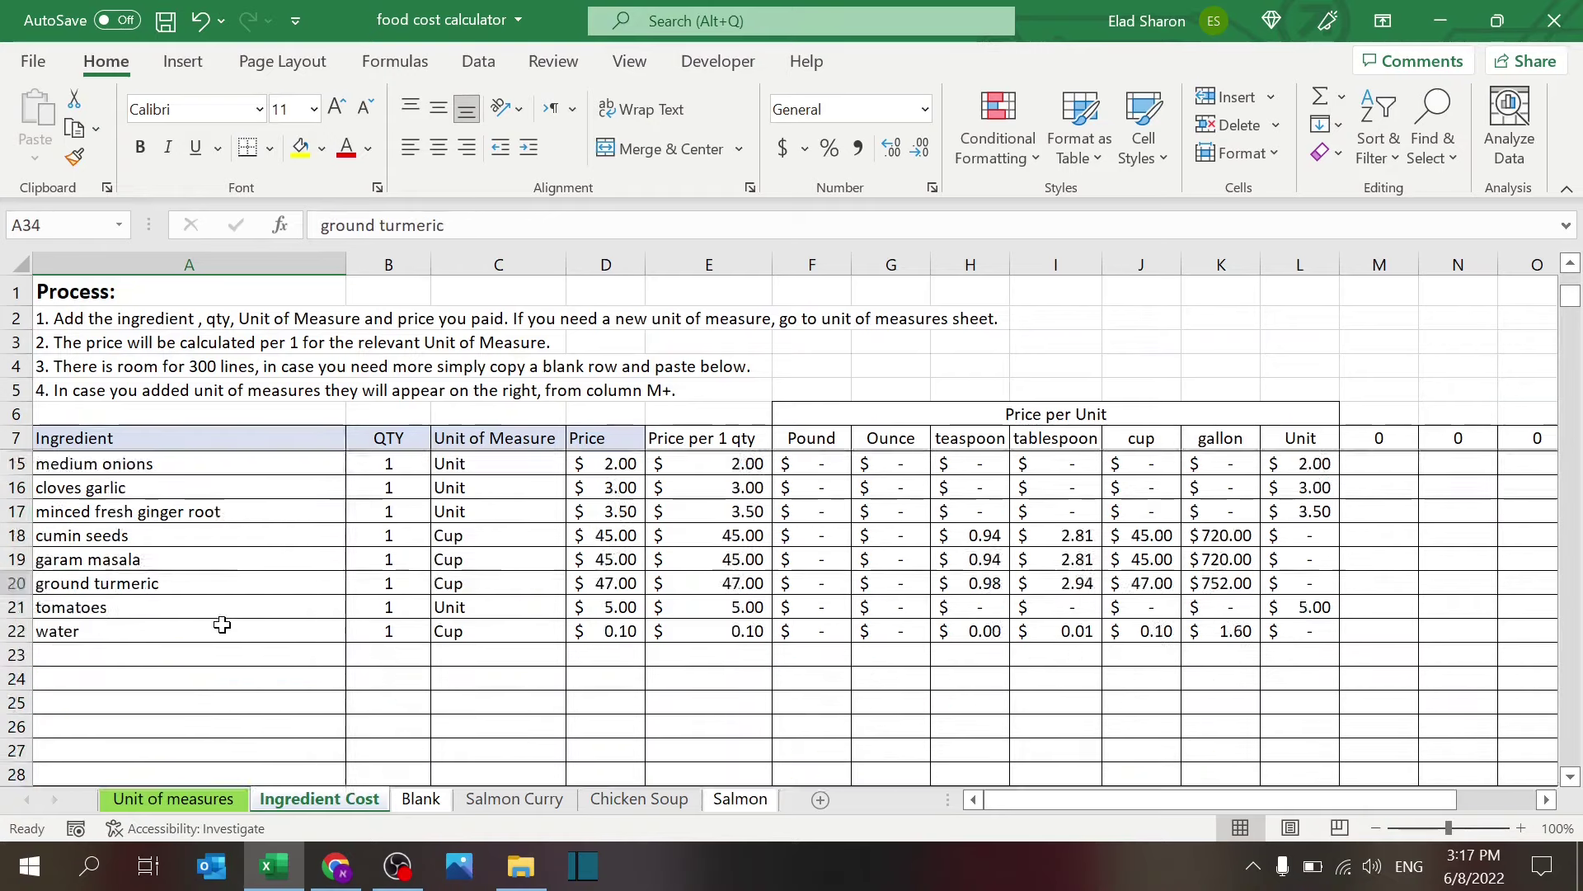
pyautogui.press('Up')
pyautogui.press('Up')
pyautogui.press('Up')
pyautogui.press('Up')
pyautogui.press('Up')
pyautogui.press('Up')
pyautogui.press('Up')
pyautogui.press('Up')
pyautogui.press('Up')
pyautogui.press('Up')
pyautogui.press('Up')
pyautogui.press('Up')
pyautogui.press('Up')
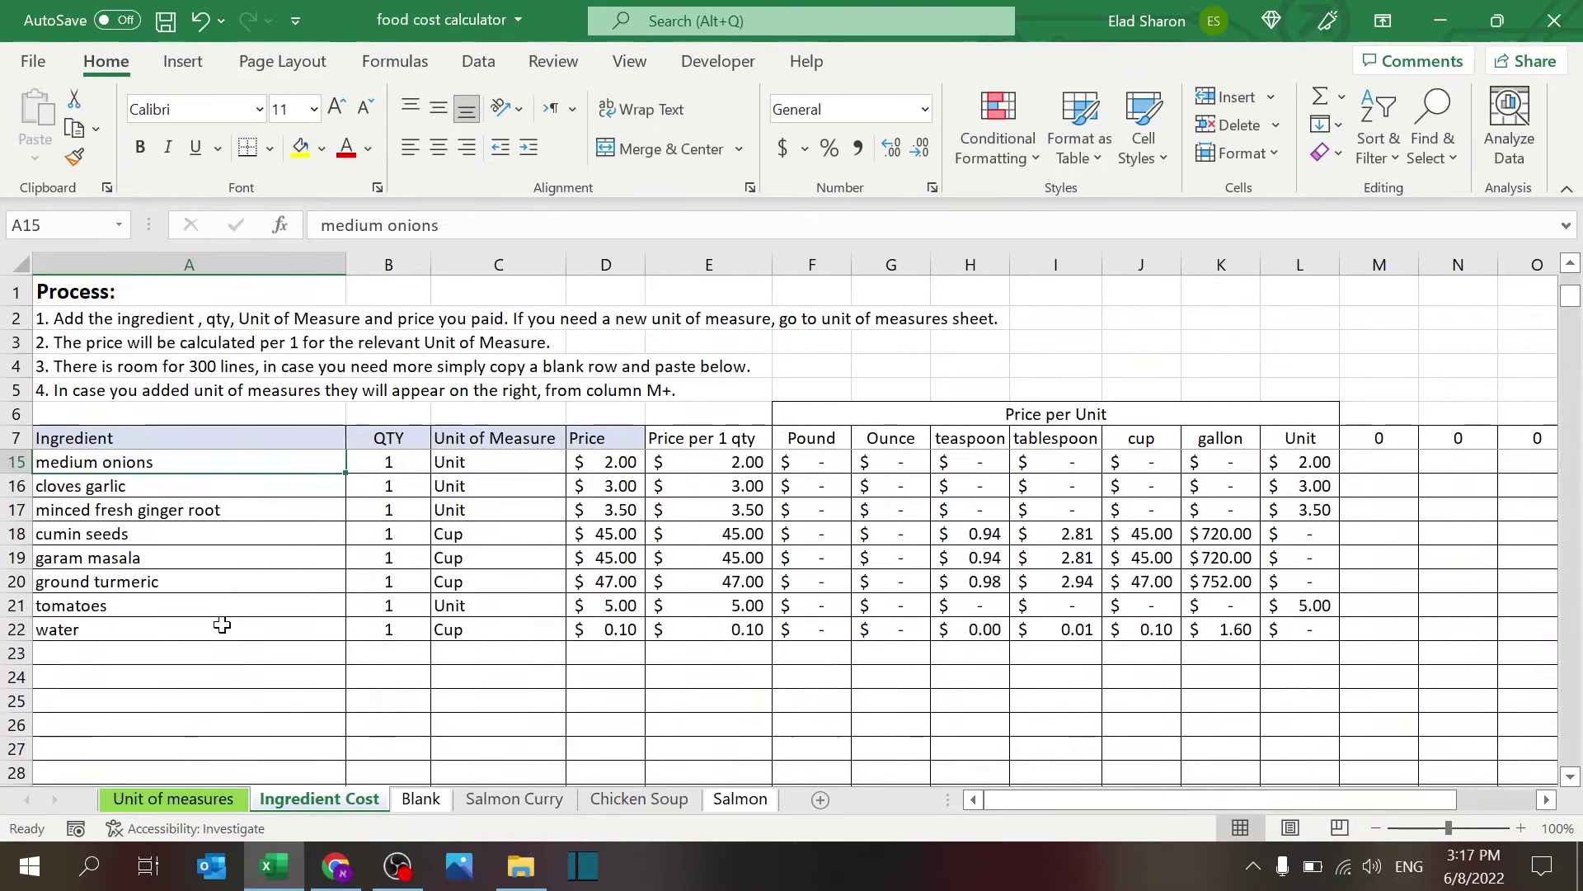
# - Add salmon in the first empty row below water on the Ingredient Cost sheet, with quantity 6
pyautogui.click(202, 658)
pyautogui.write('sal')
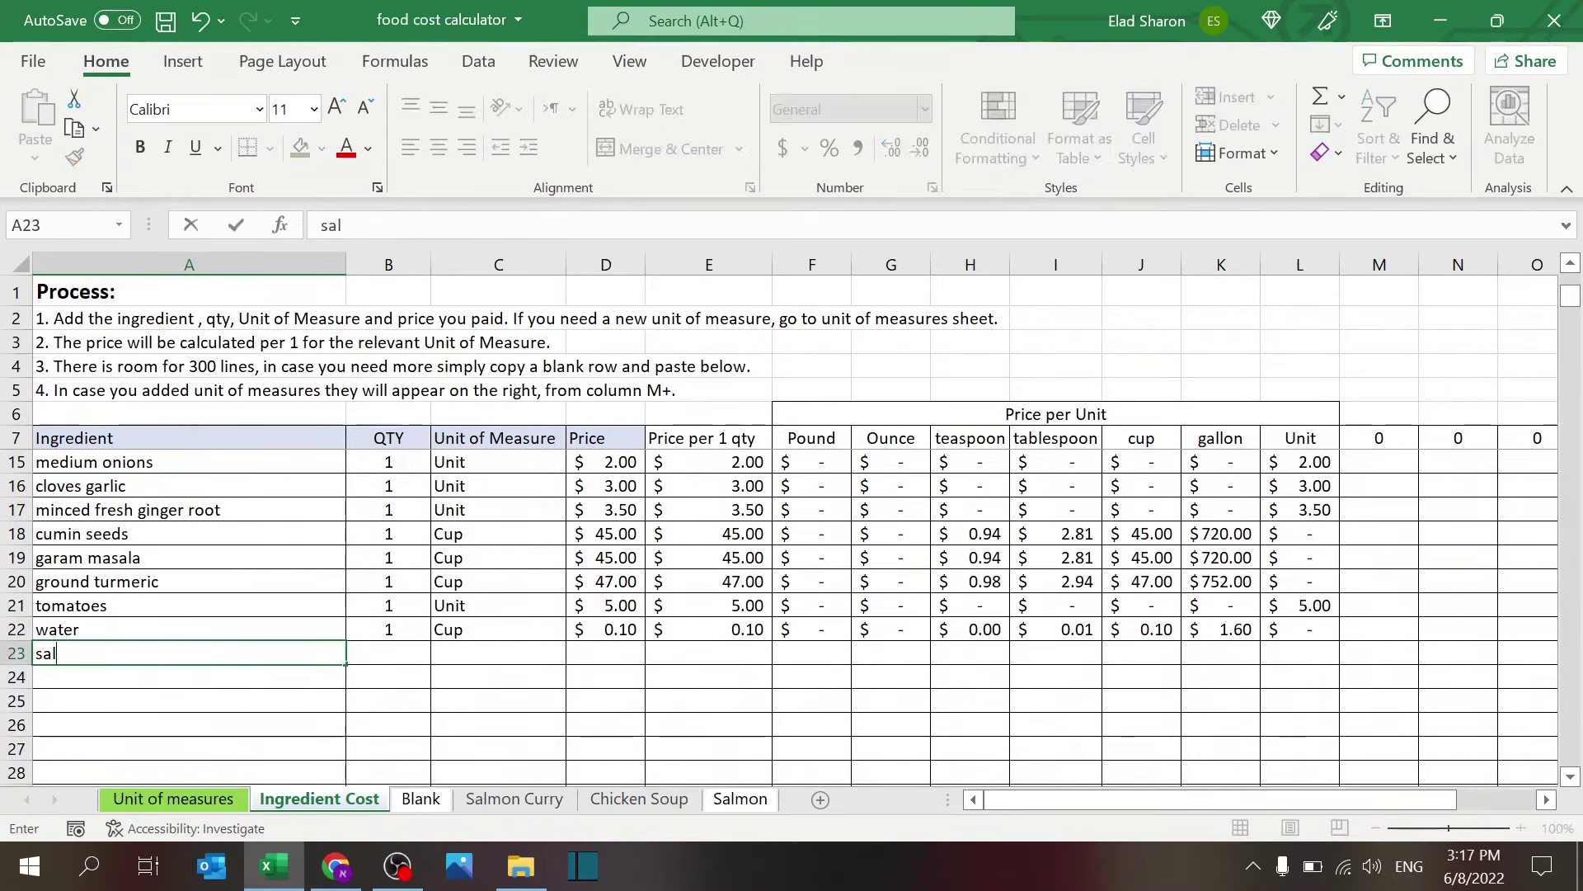
pyautogui.write('mon')
pyautogui.press('Tab')
pyautogui.write('1')
pyautogui.press('Tab')
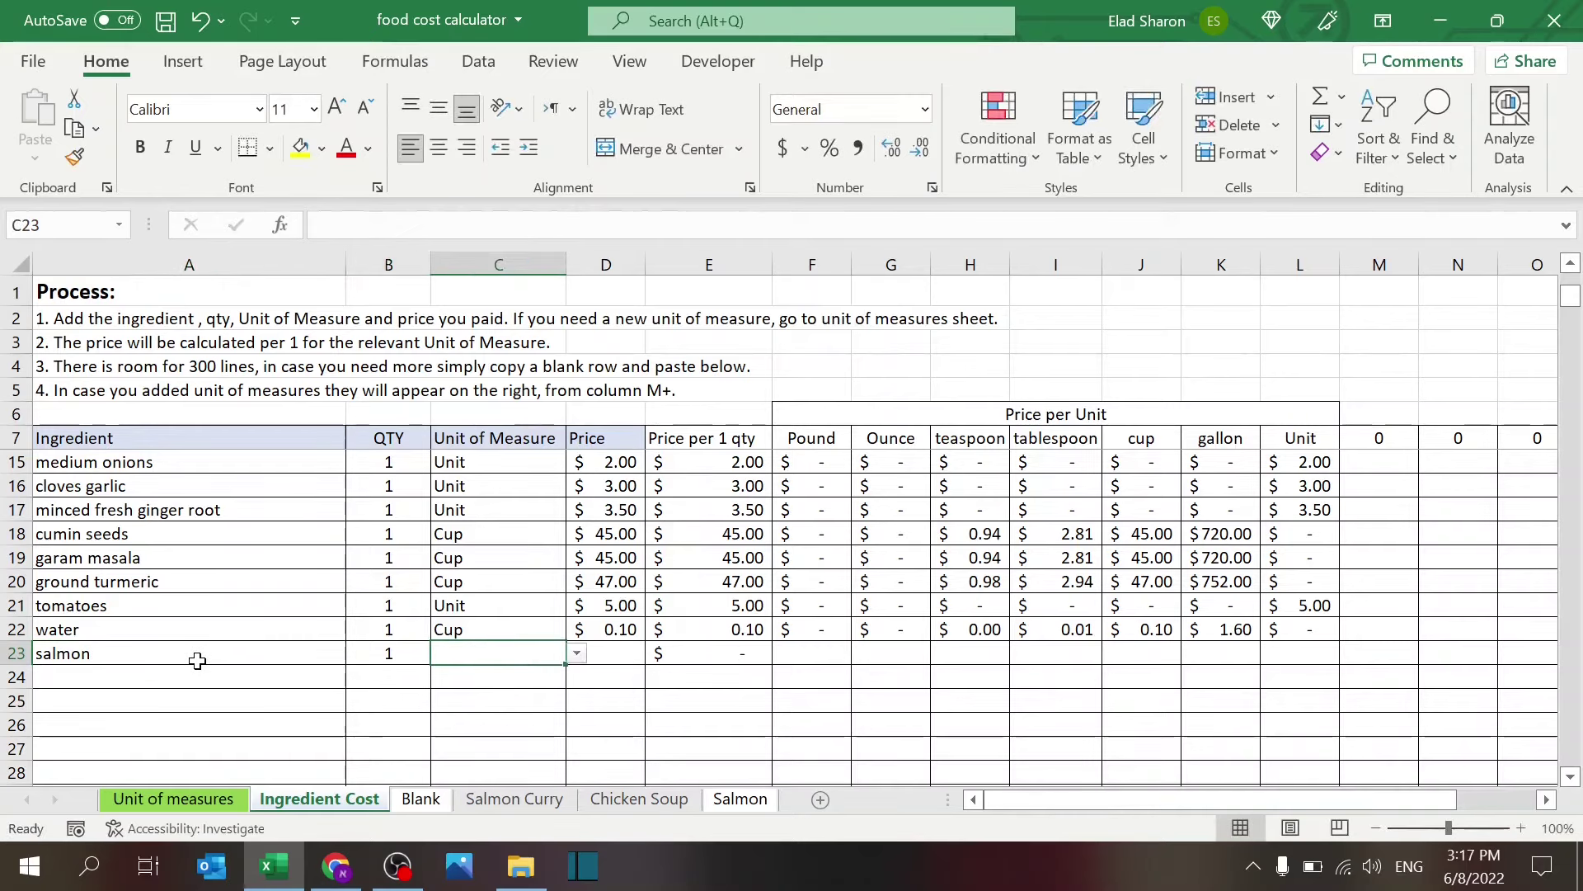
pyautogui.click(576, 653)
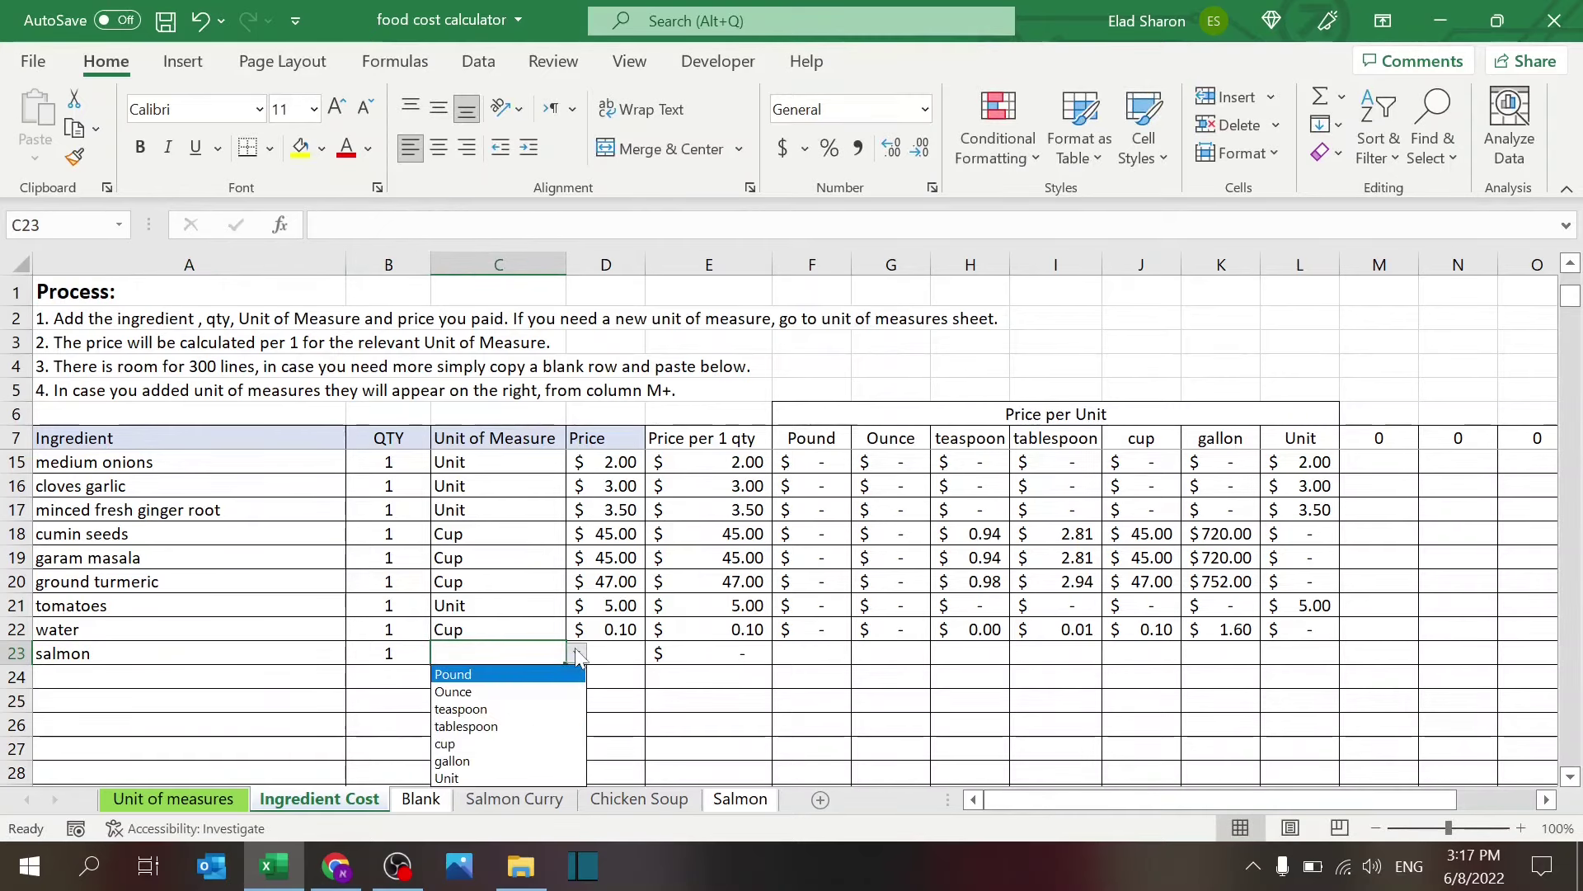
pyautogui.click(389, 654)
pyautogui.write('6')
pyautogui.press('Tab')
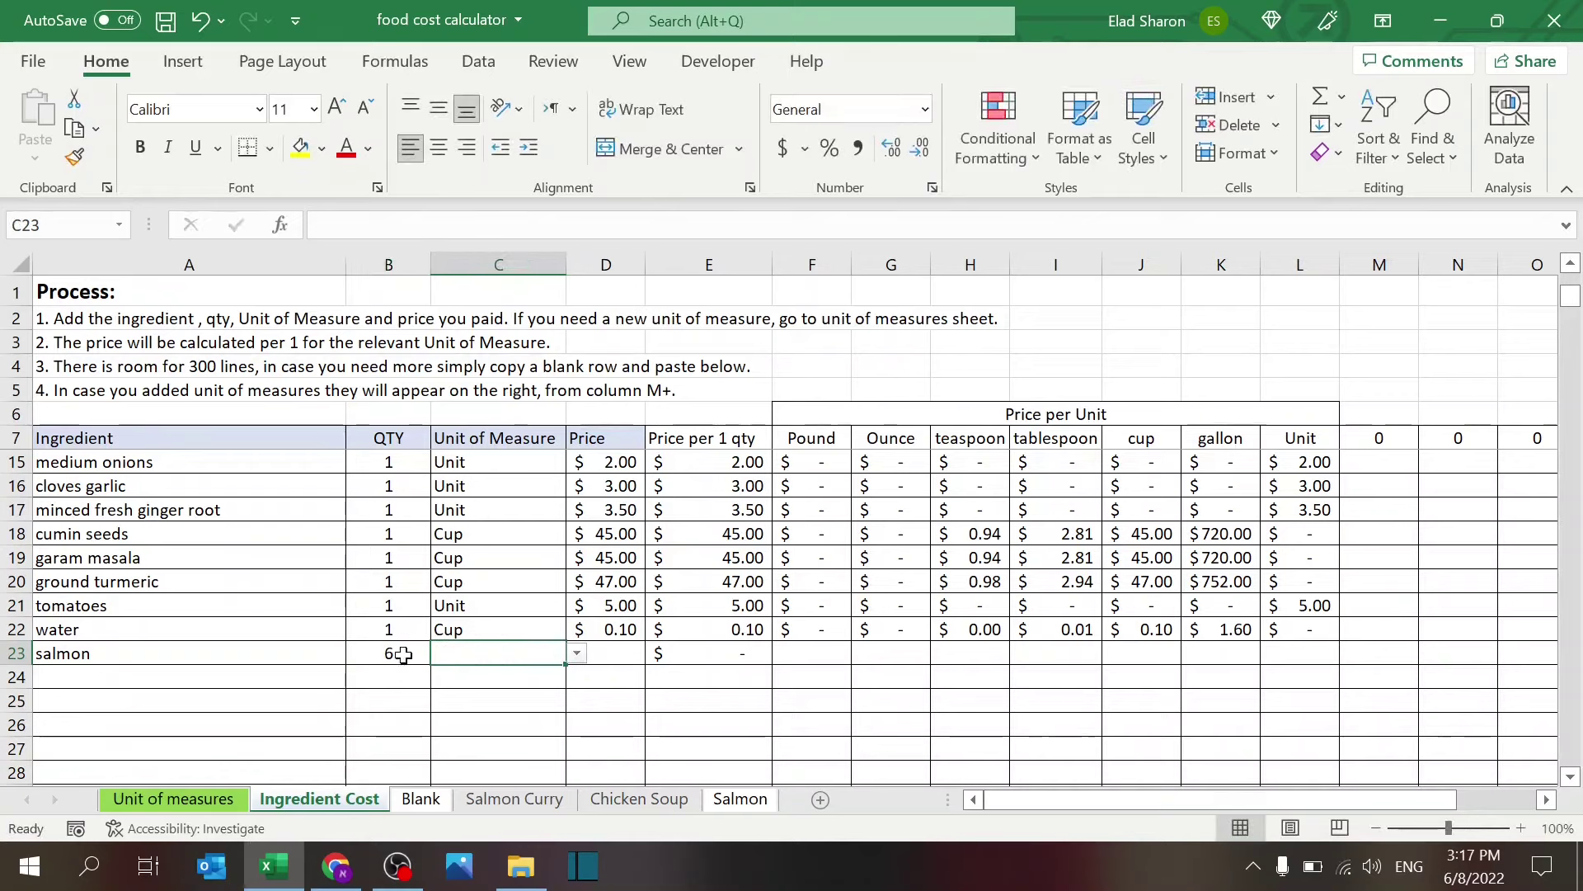
# - Set salmon's unit of measure to Pound and its price to 120
pyautogui.click(576, 653)
pyautogui.click(521, 691)
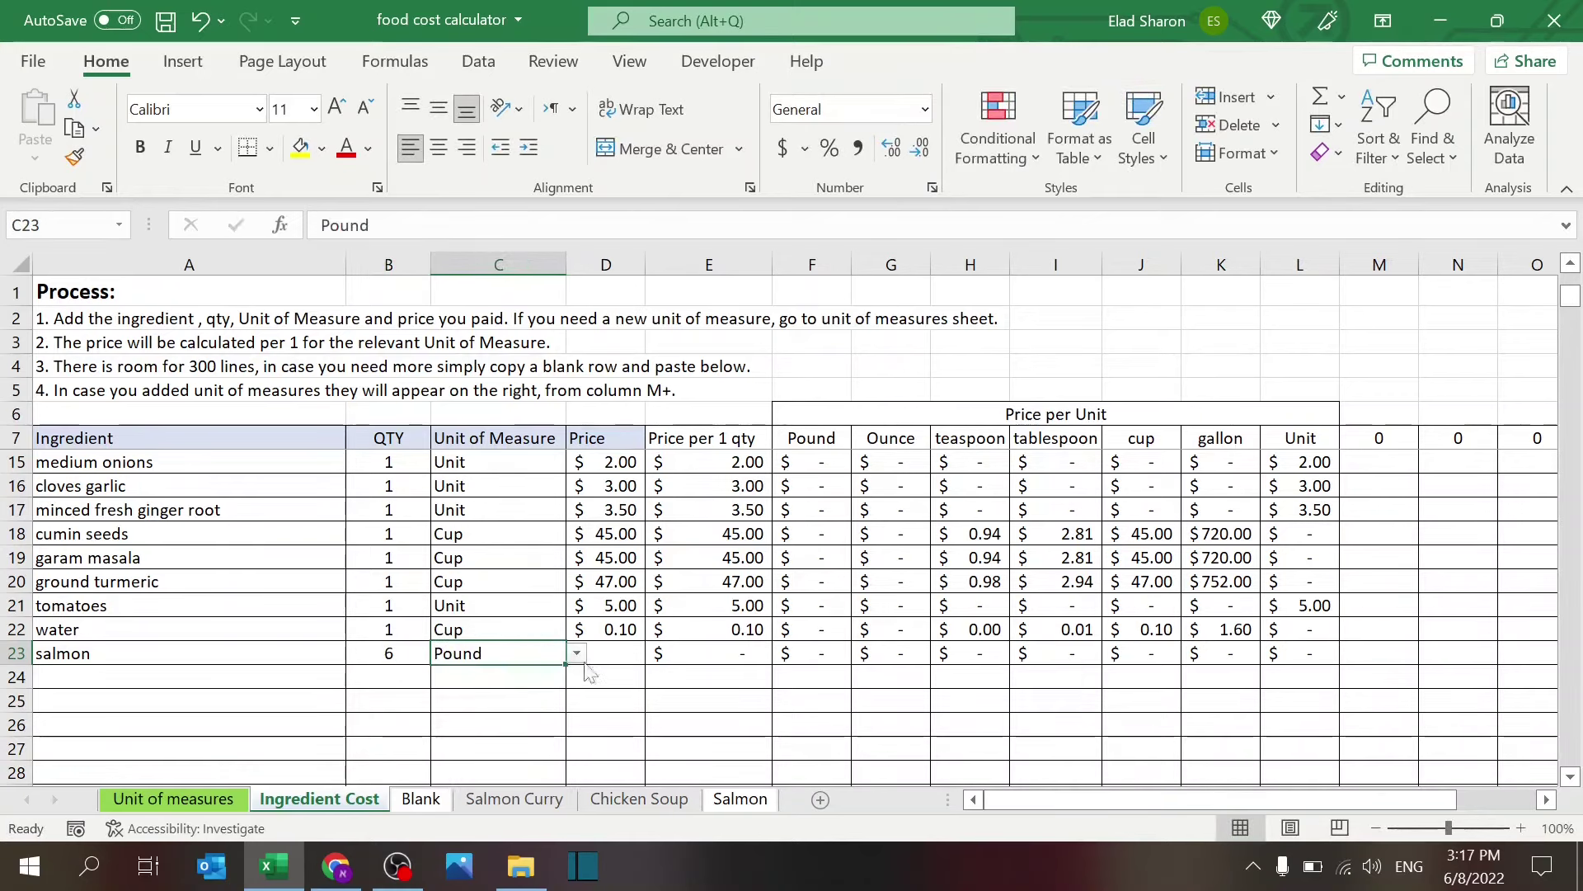
pyautogui.click(611, 654)
pyautogui.write('120')
pyautogui.press('Return')
# - Examine salmon's price per 1 qty and price per unit columns, comparing them with cumin seeds and minced fresh ginger root
pyautogui.click(612, 657)
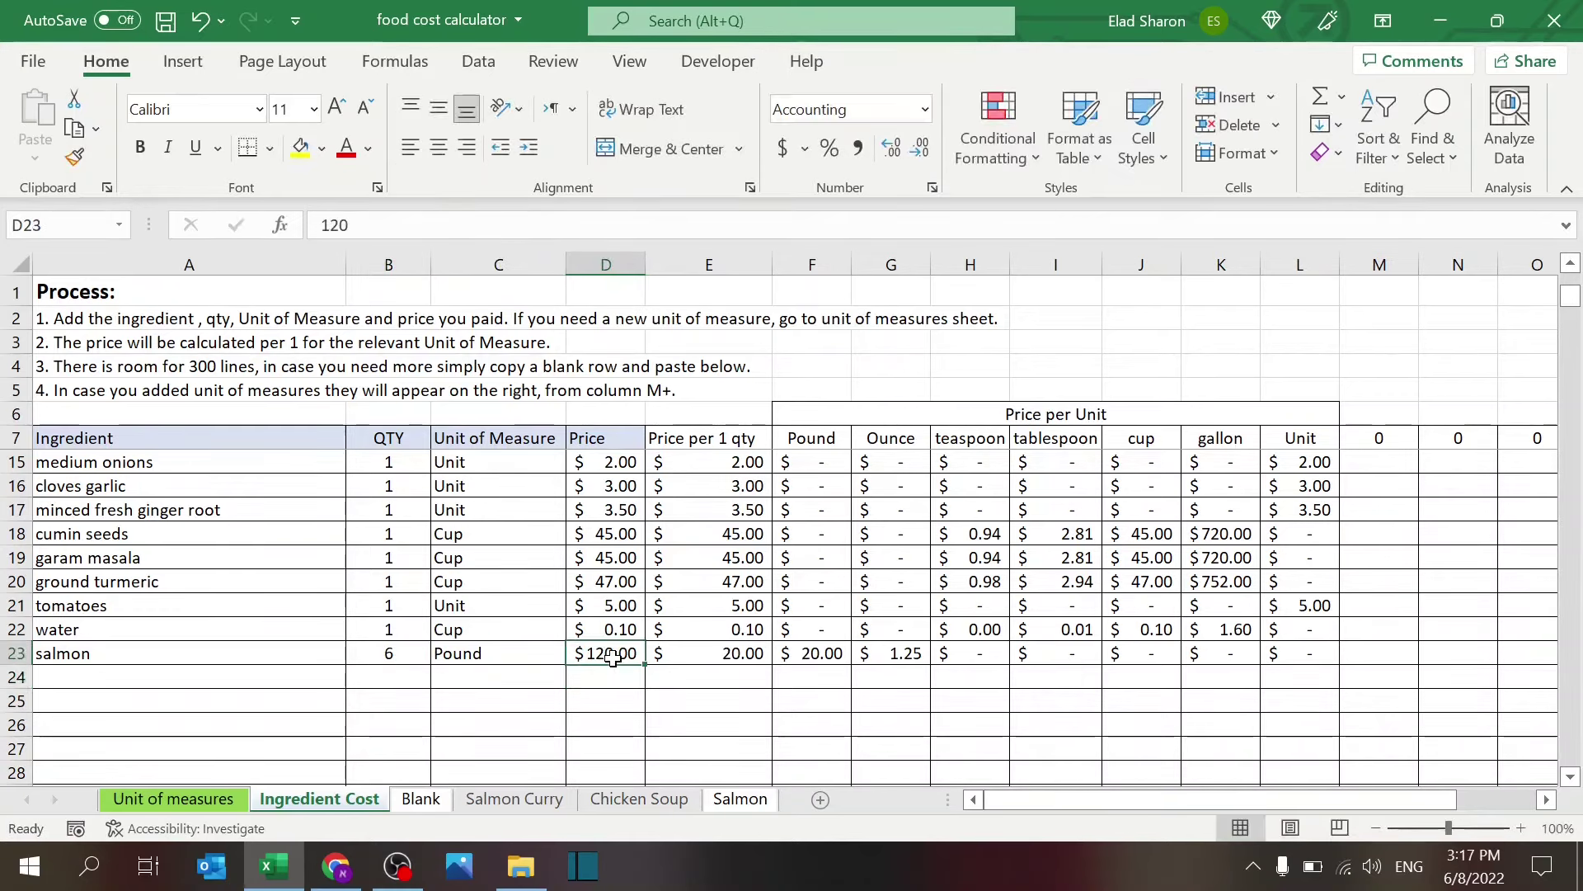
pyautogui.click(699, 652)
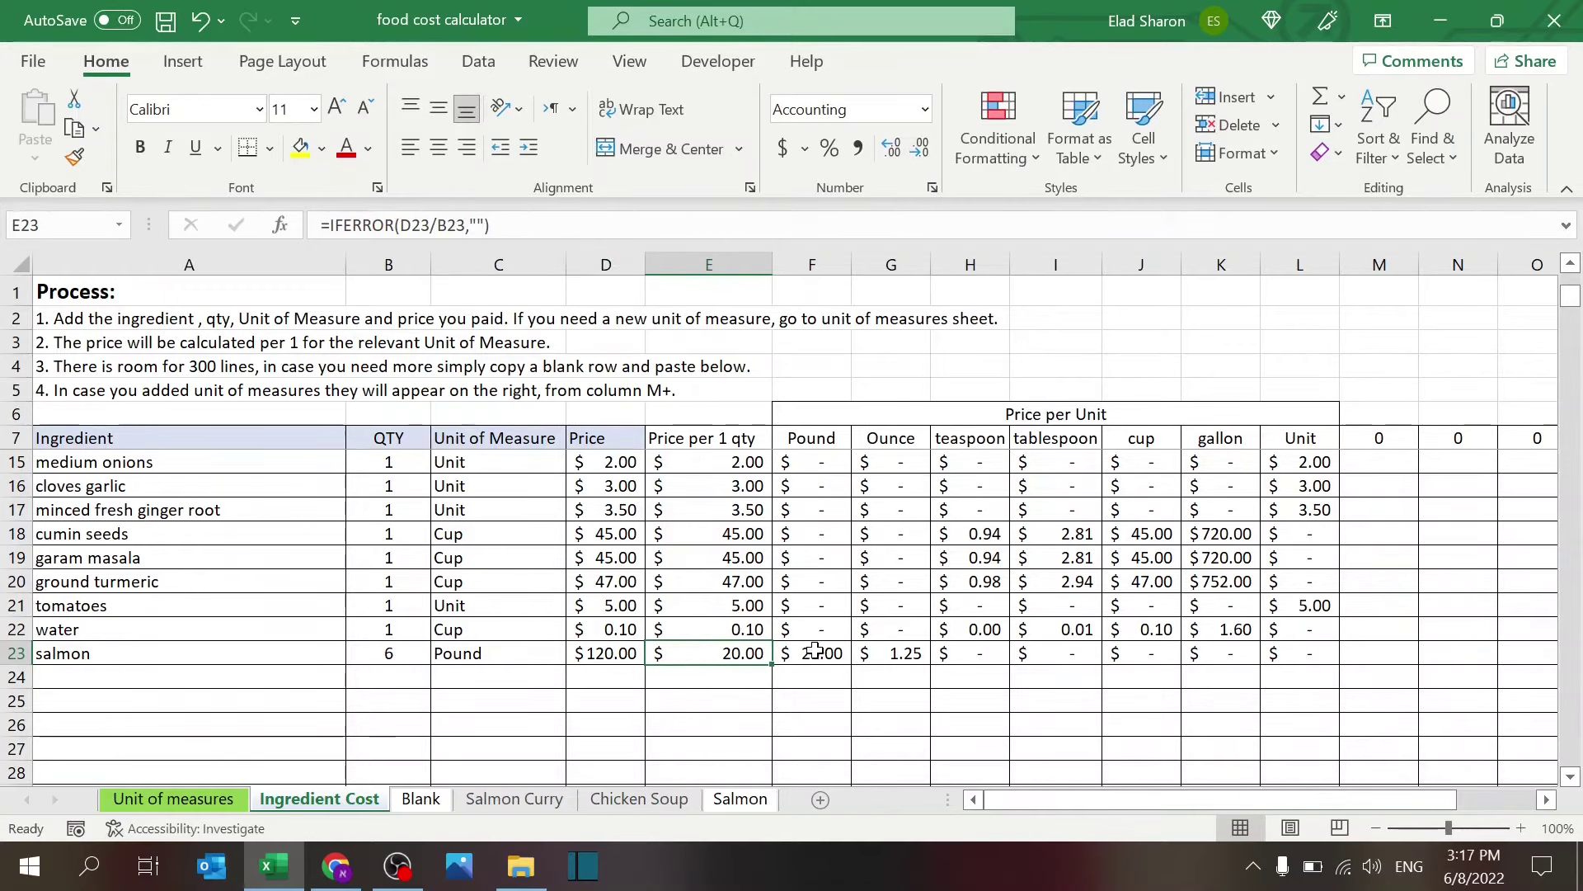
pyautogui.moveTo(815, 650); pyautogui.dragTo(1407, 647)
pyautogui.click(1061, 725)
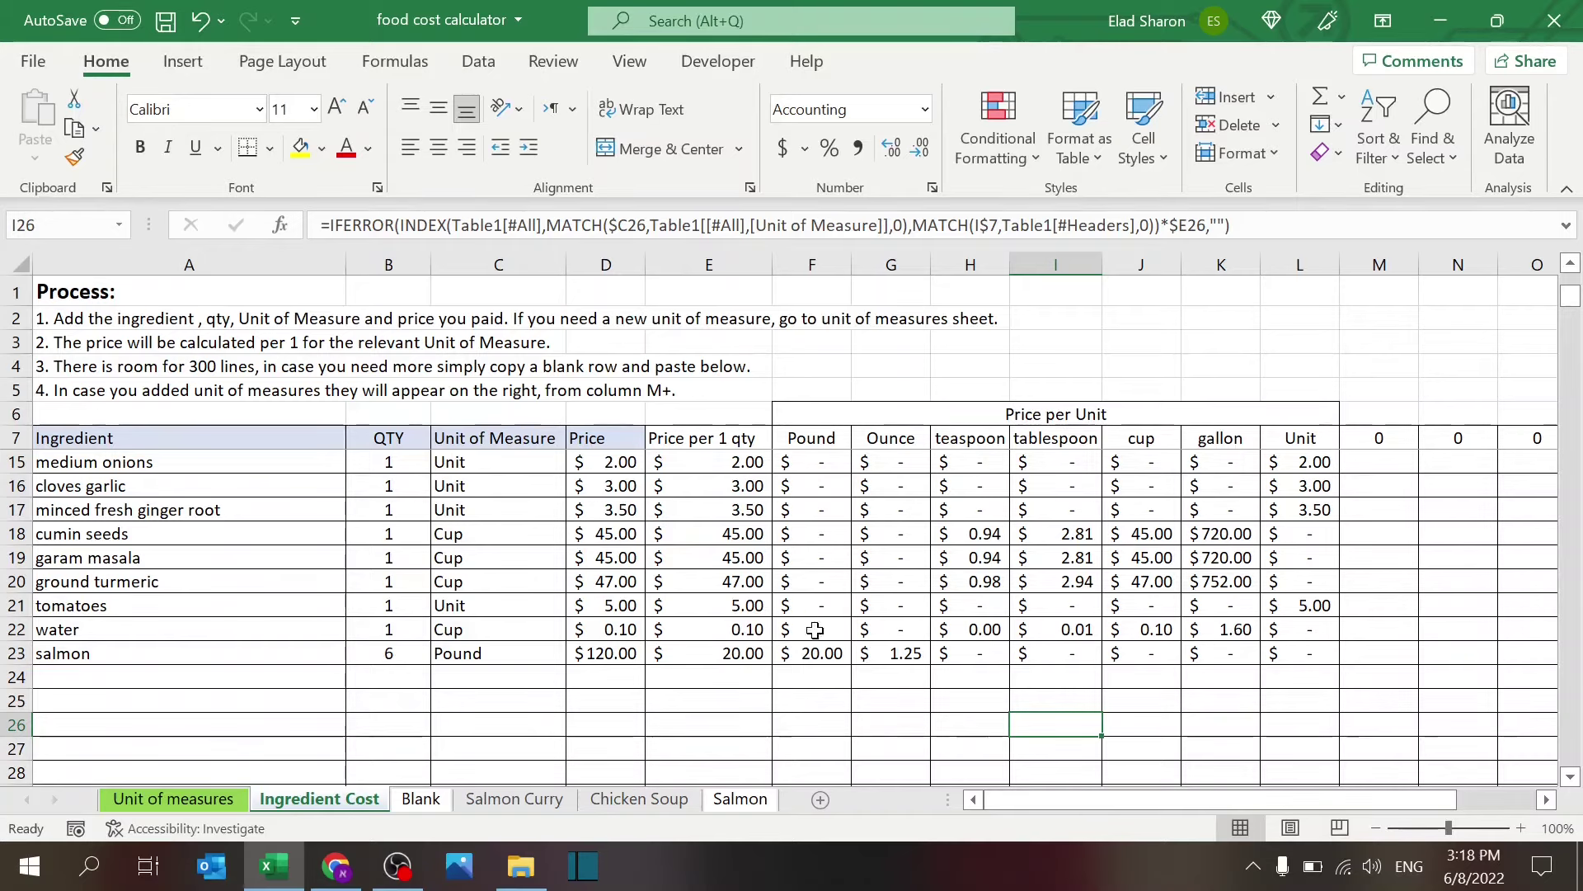
pyautogui.click(829, 654)
pyautogui.click(895, 654)
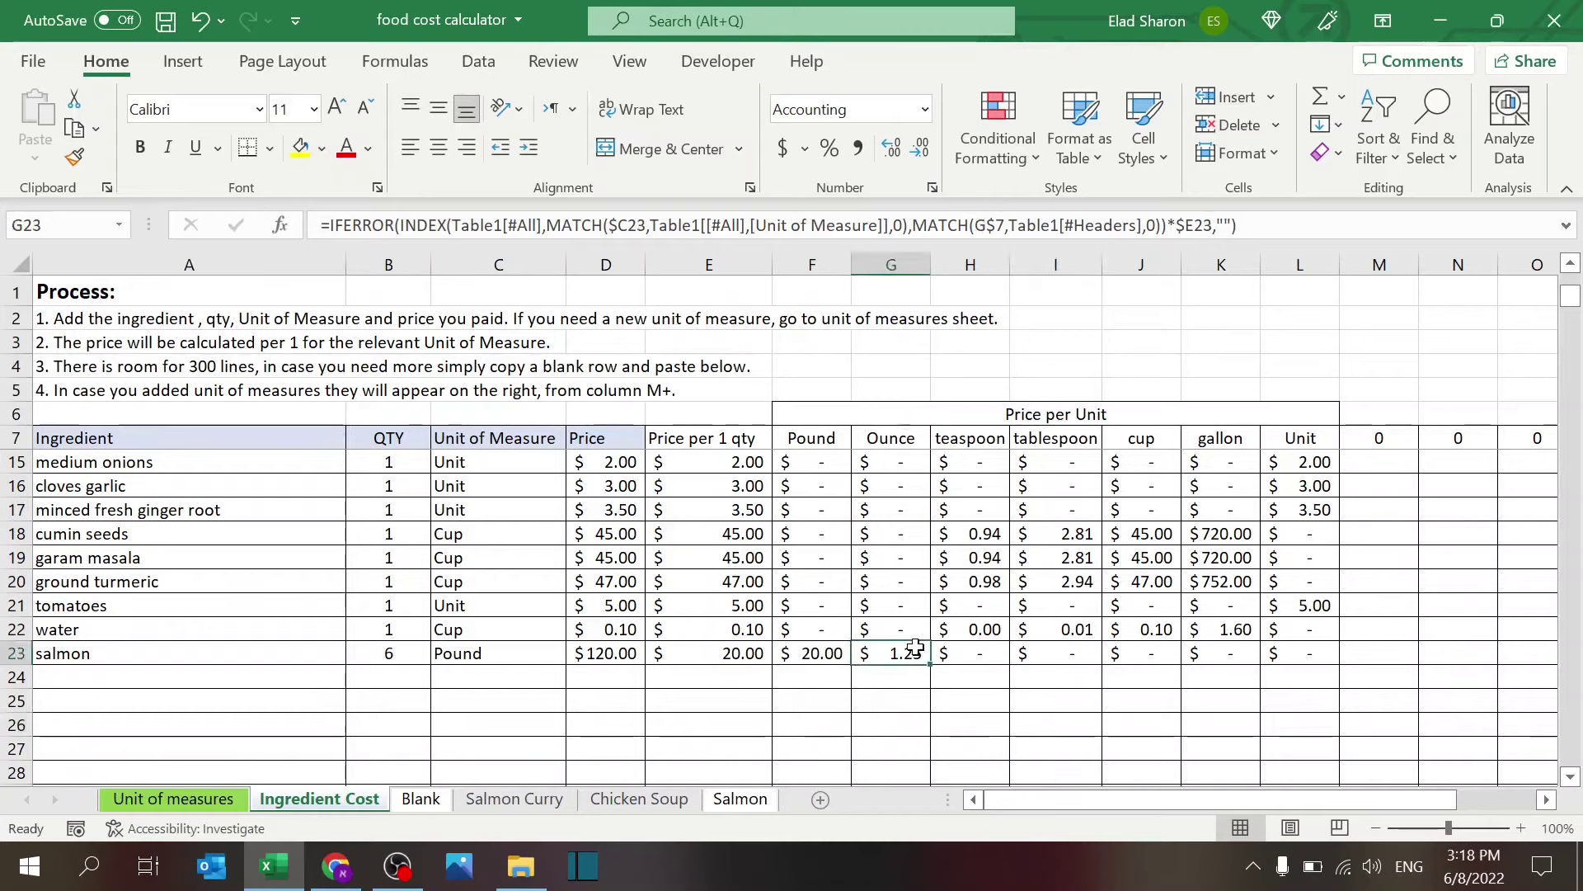
pyautogui.moveTo(970, 536); pyautogui.dragTo(1232, 532)
pyautogui.press('Right')
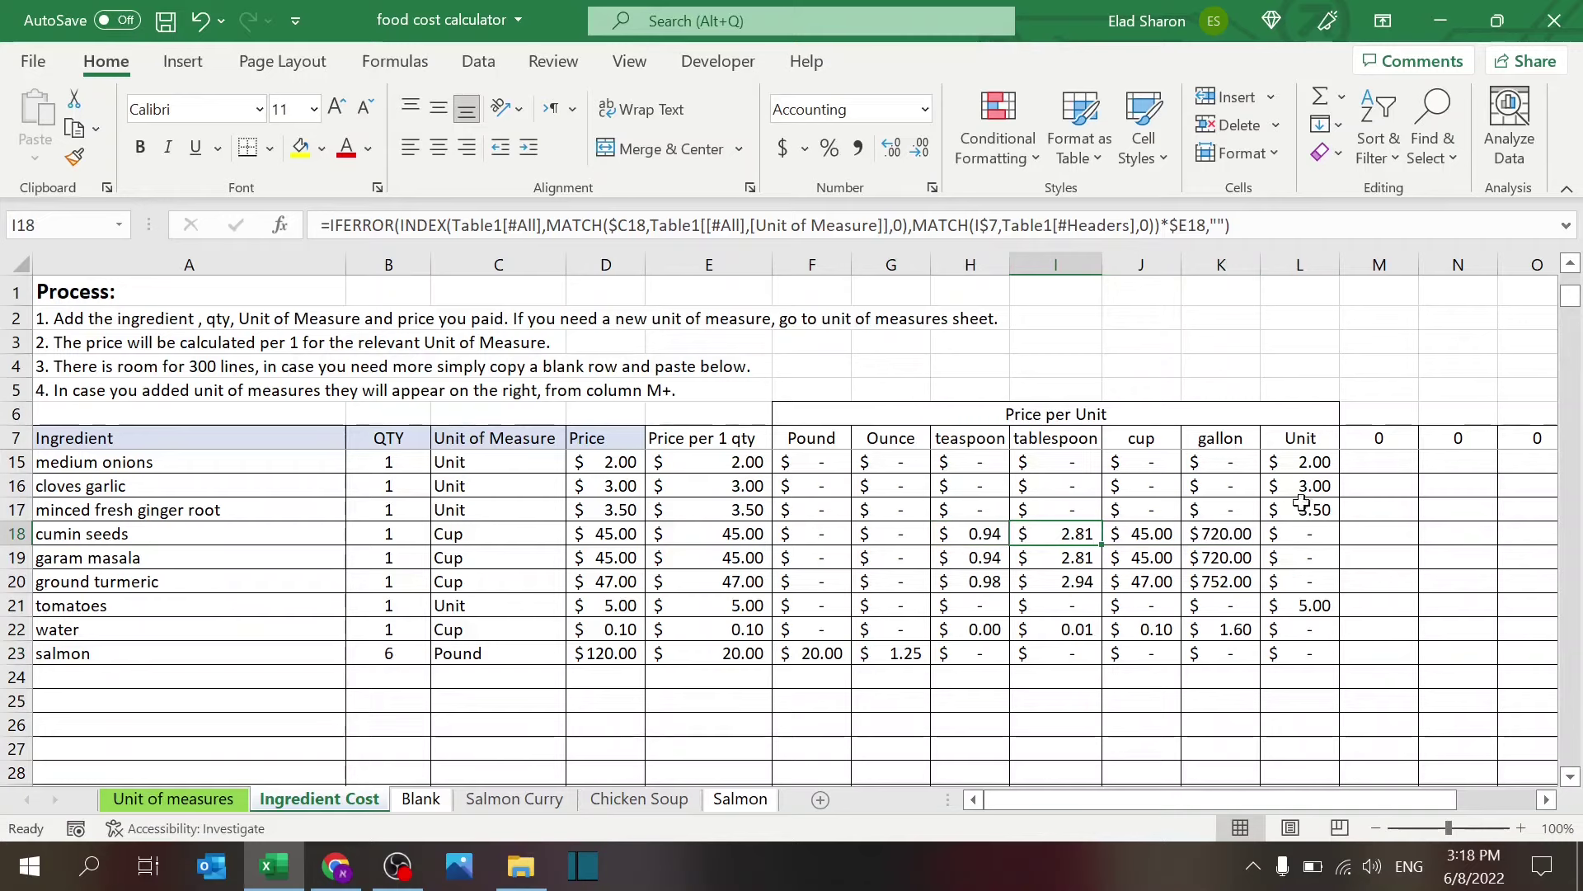
pyautogui.click(1301, 505)
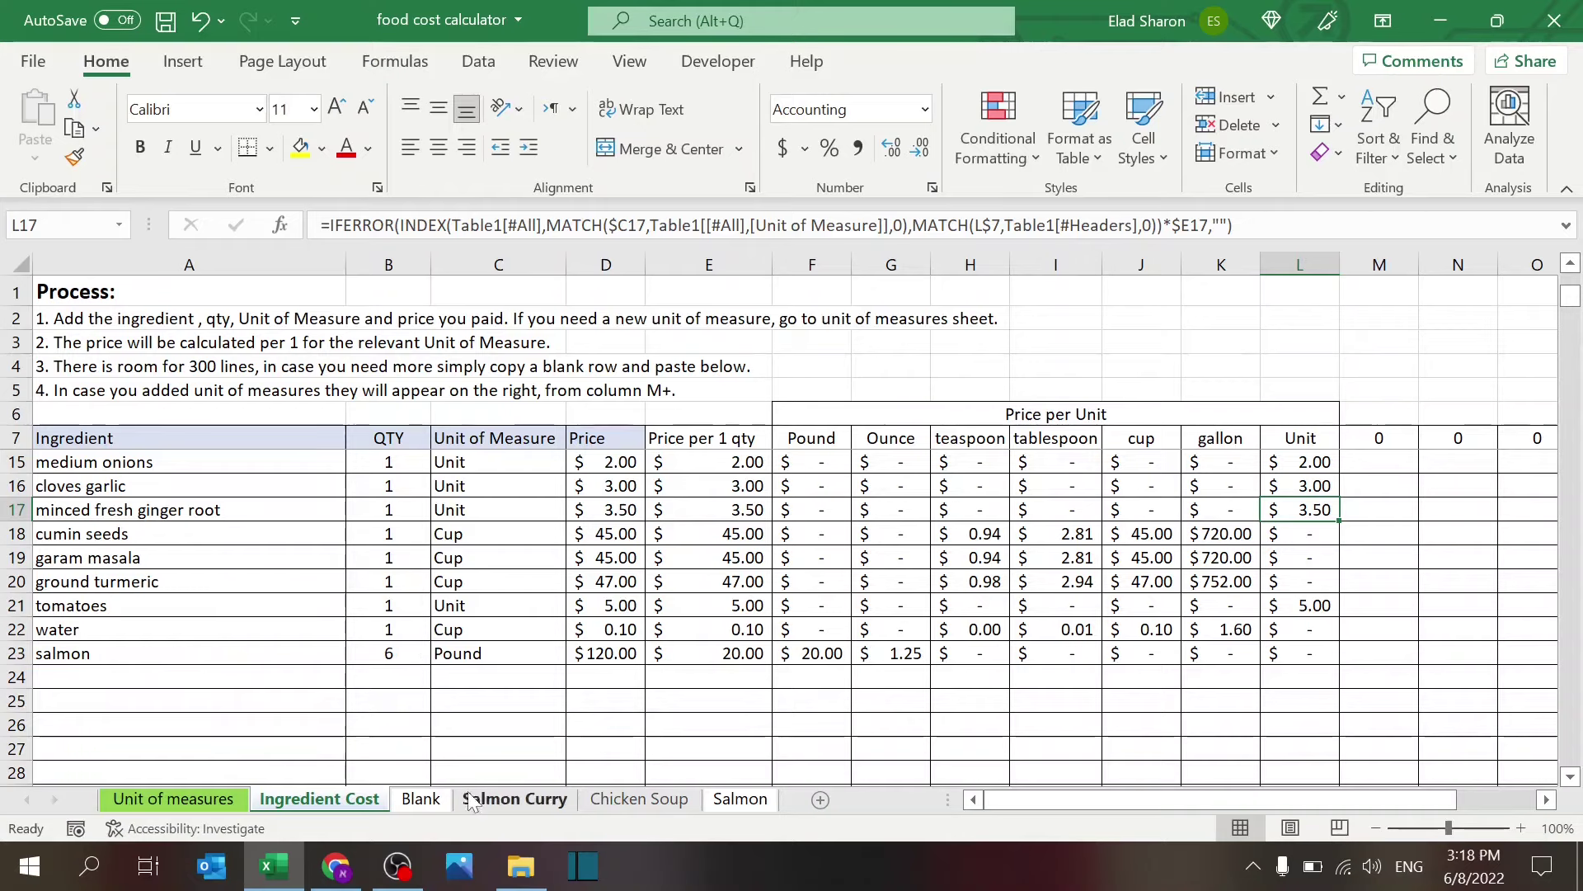
# - On the Salmon recipe sheet, change the salmon ingredient's unit of measure to Ounce and its quantity to 12
pyautogui.click(739, 798)
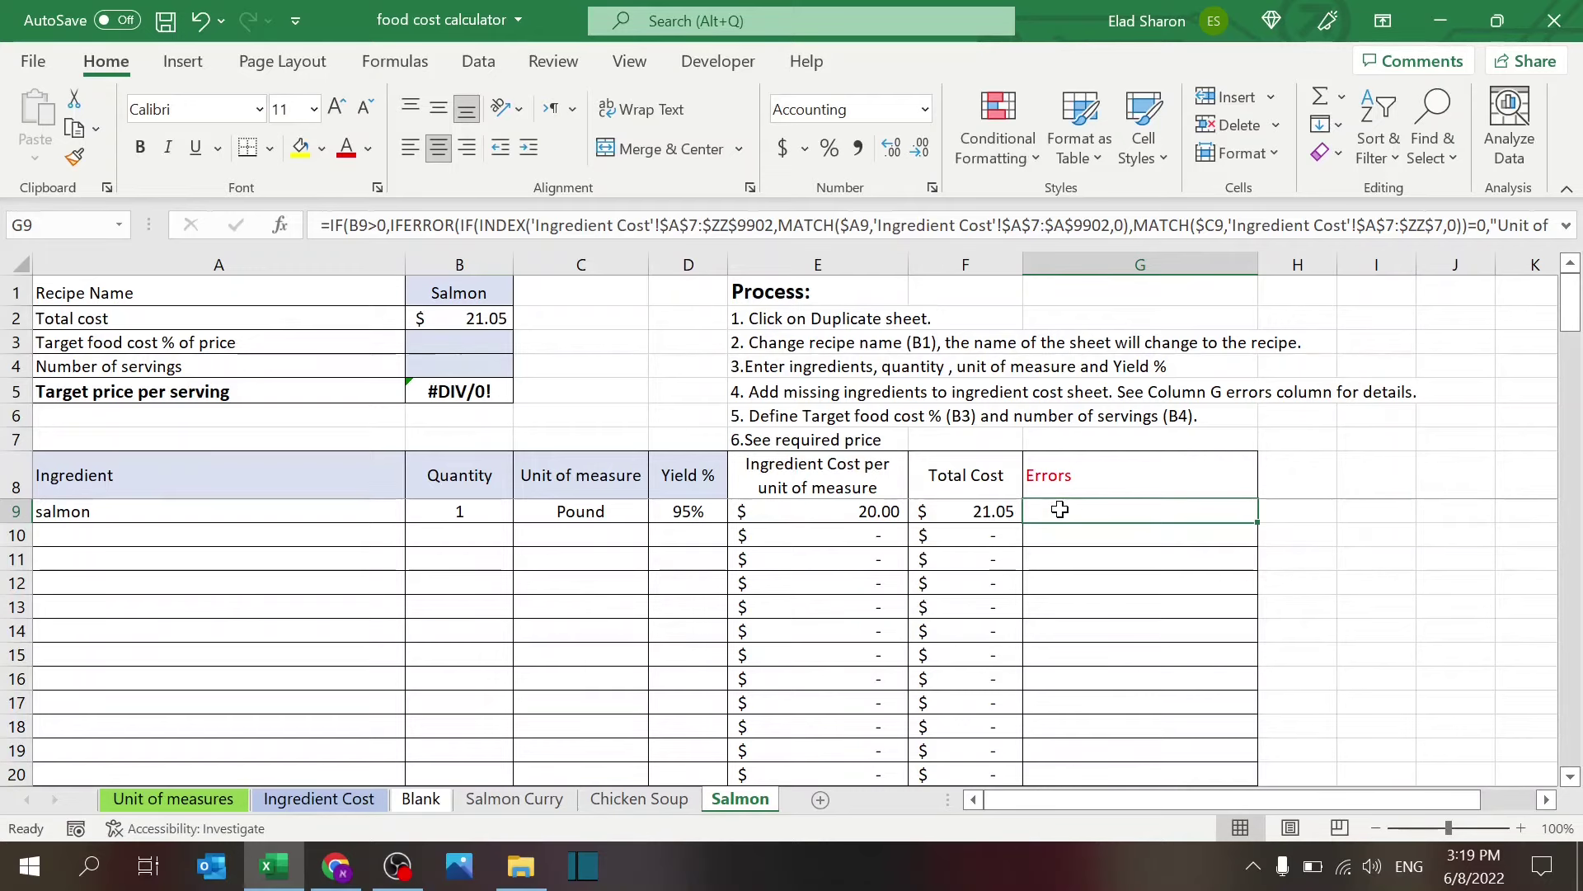
pyautogui.click(806, 516)
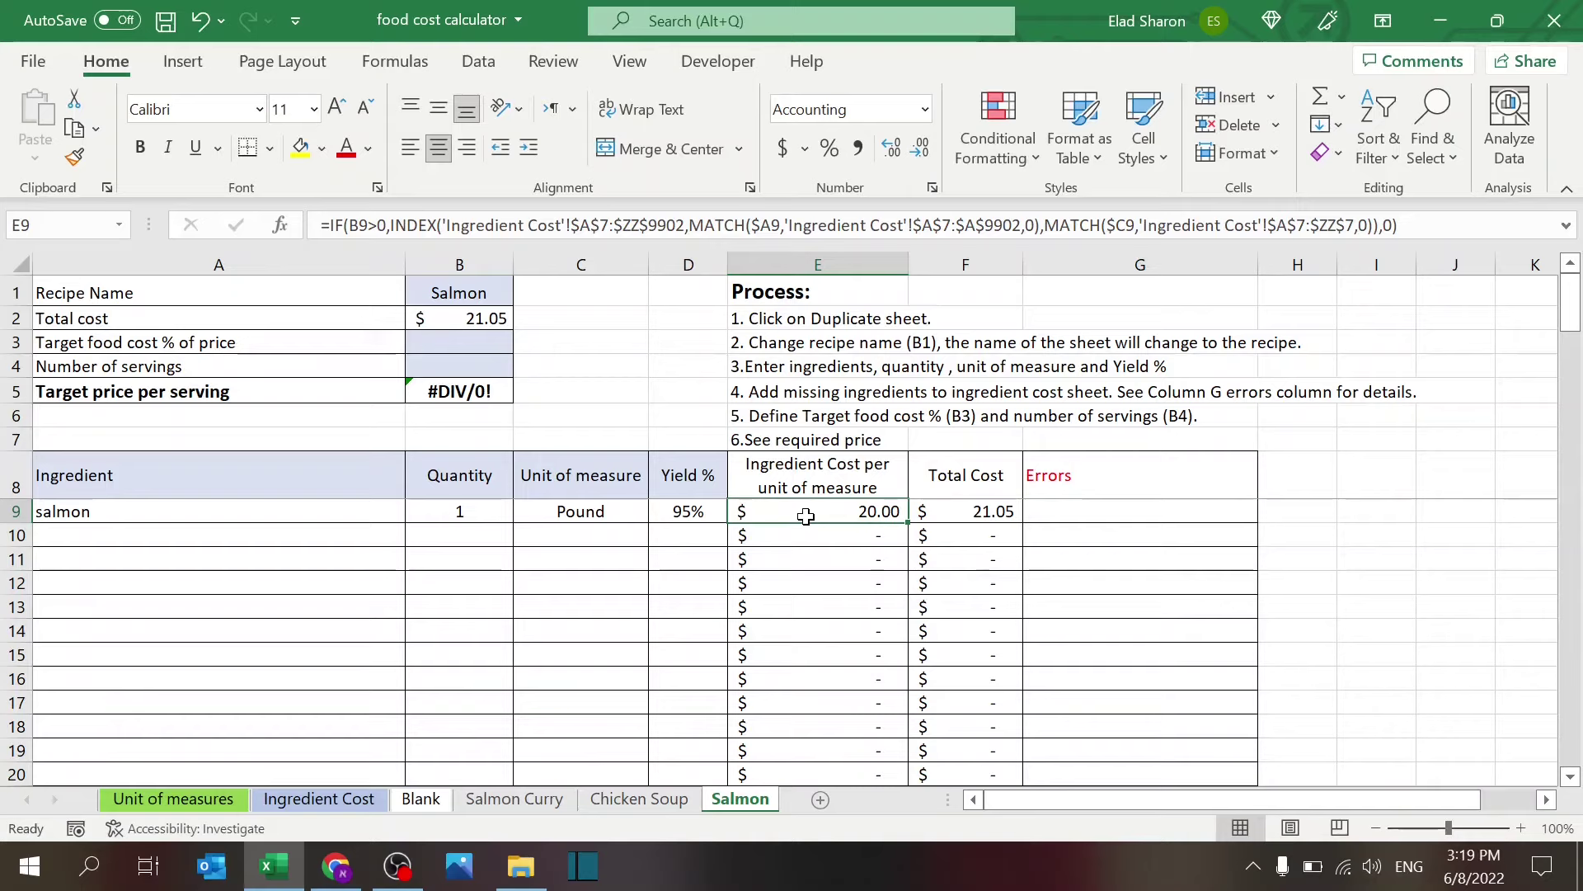
pyautogui.click(938, 510)
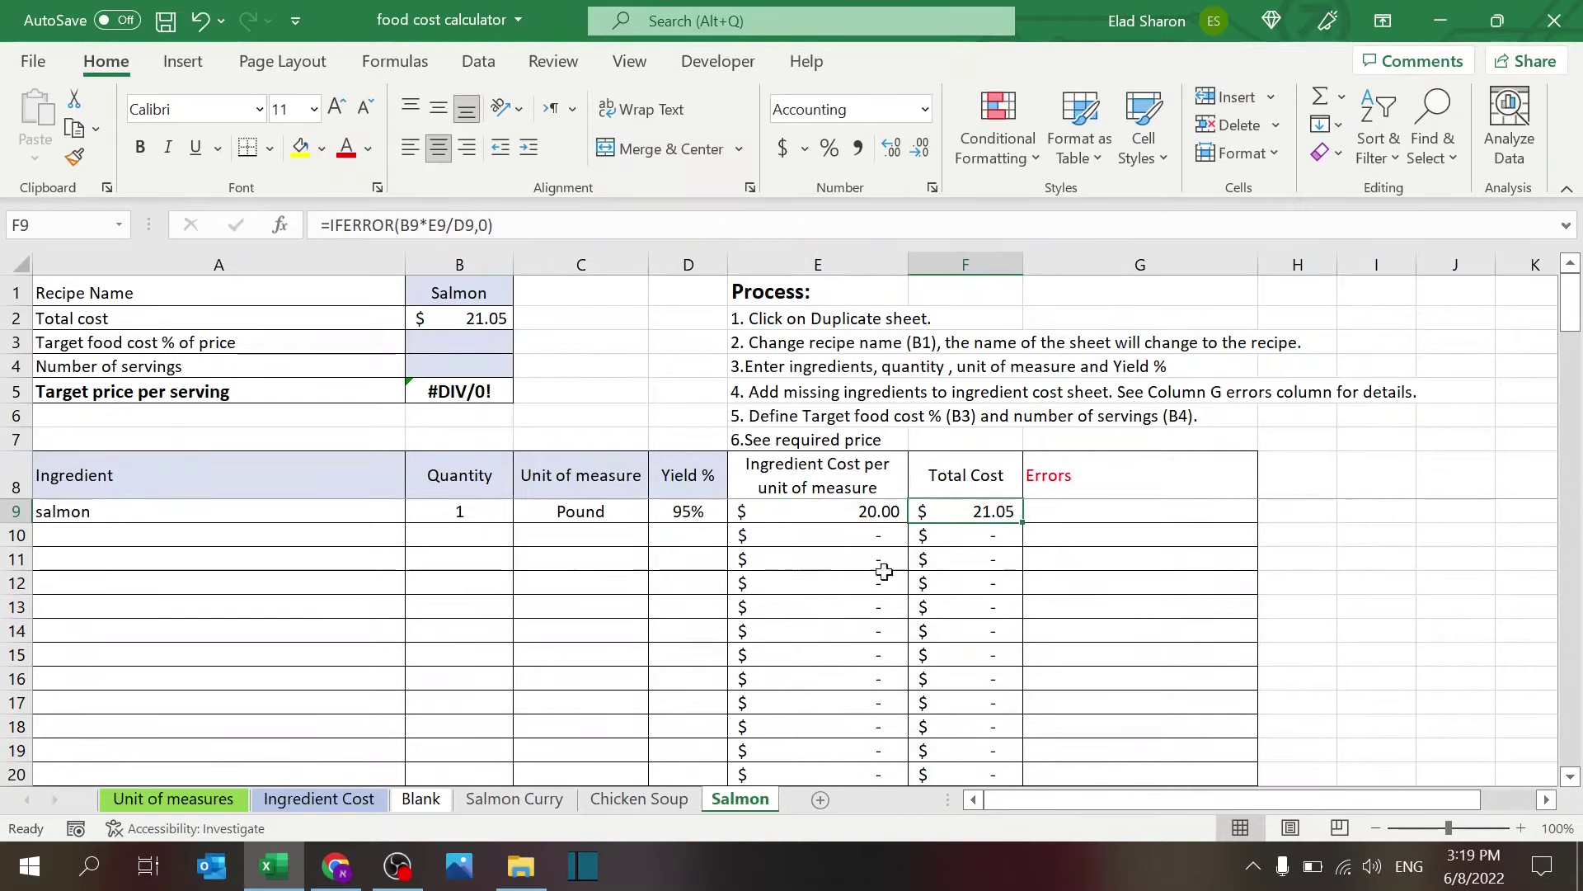
pyautogui.click(618, 513)
pyautogui.click(659, 513)
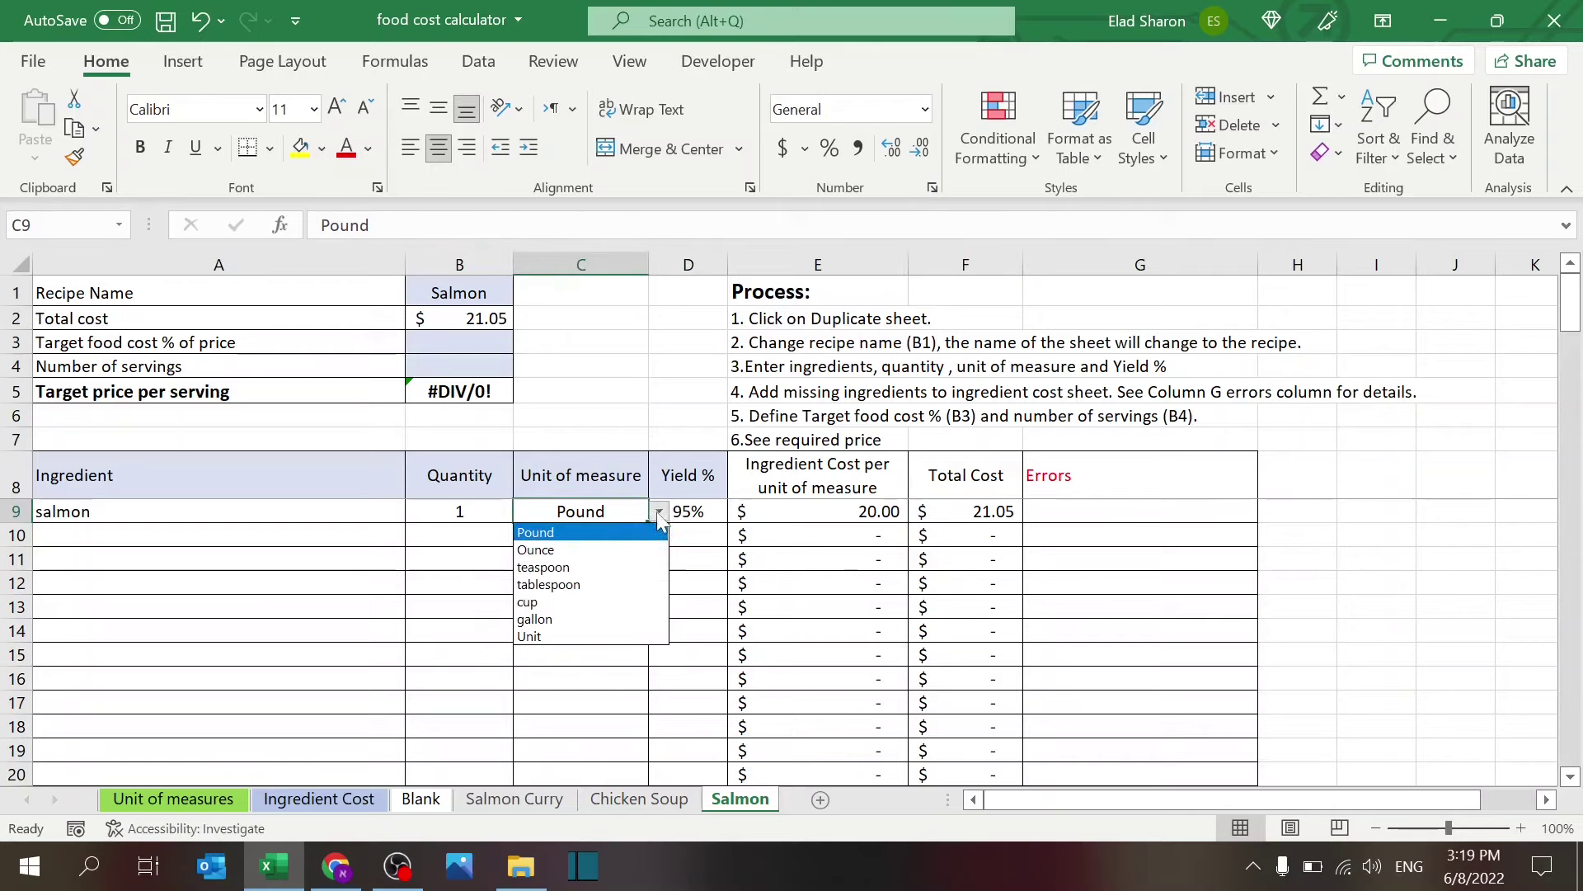
pyautogui.click(627, 550)
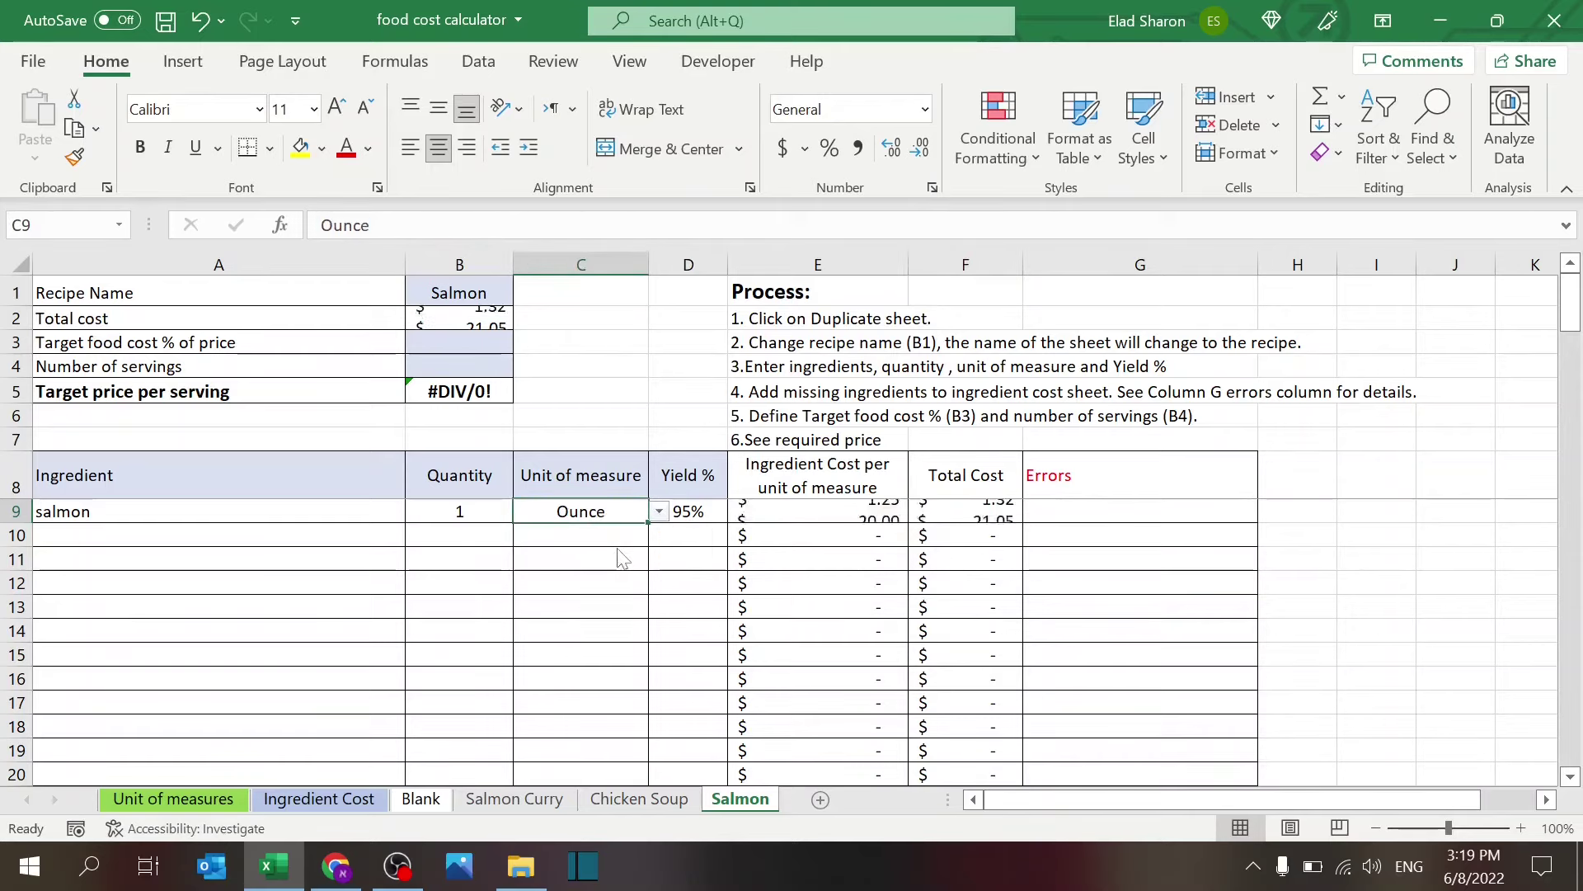
pyautogui.click(487, 515)
pyautogui.write('12')
pyautogui.press('Return')
pyautogui.click(488, 515)
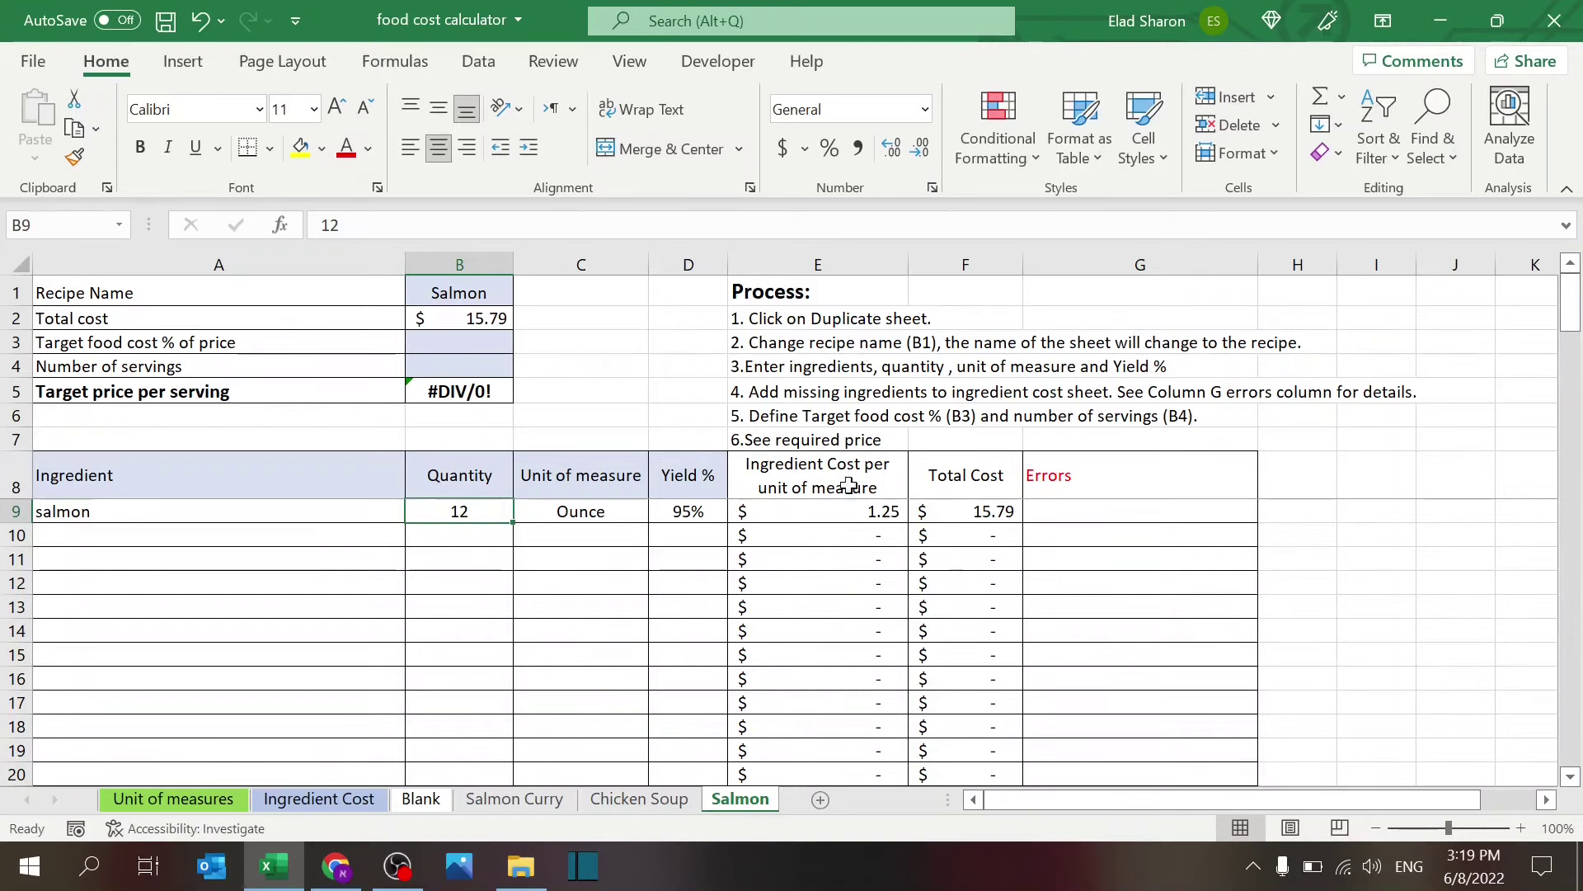
# - Change the salmon ingredient's unit of measure to Unit on the Salmon sheet and check its Errors cell
pyautogui.click(593, 509)
pyautogui.click(659, 512)
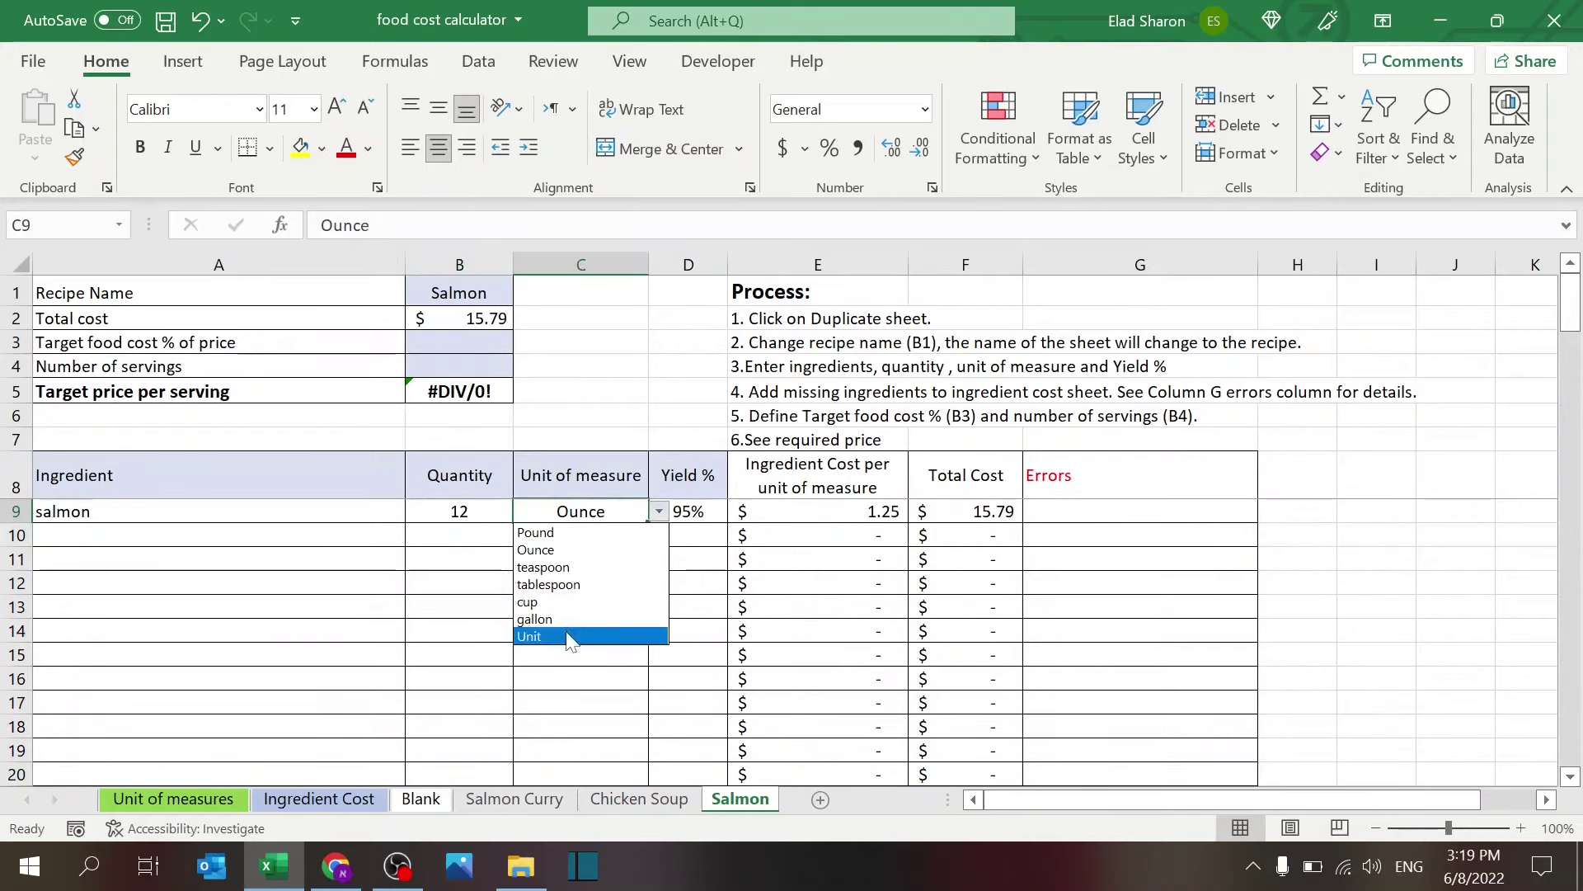
pyautogui.click(566, 632)
pyautogui.click(1115, 513)
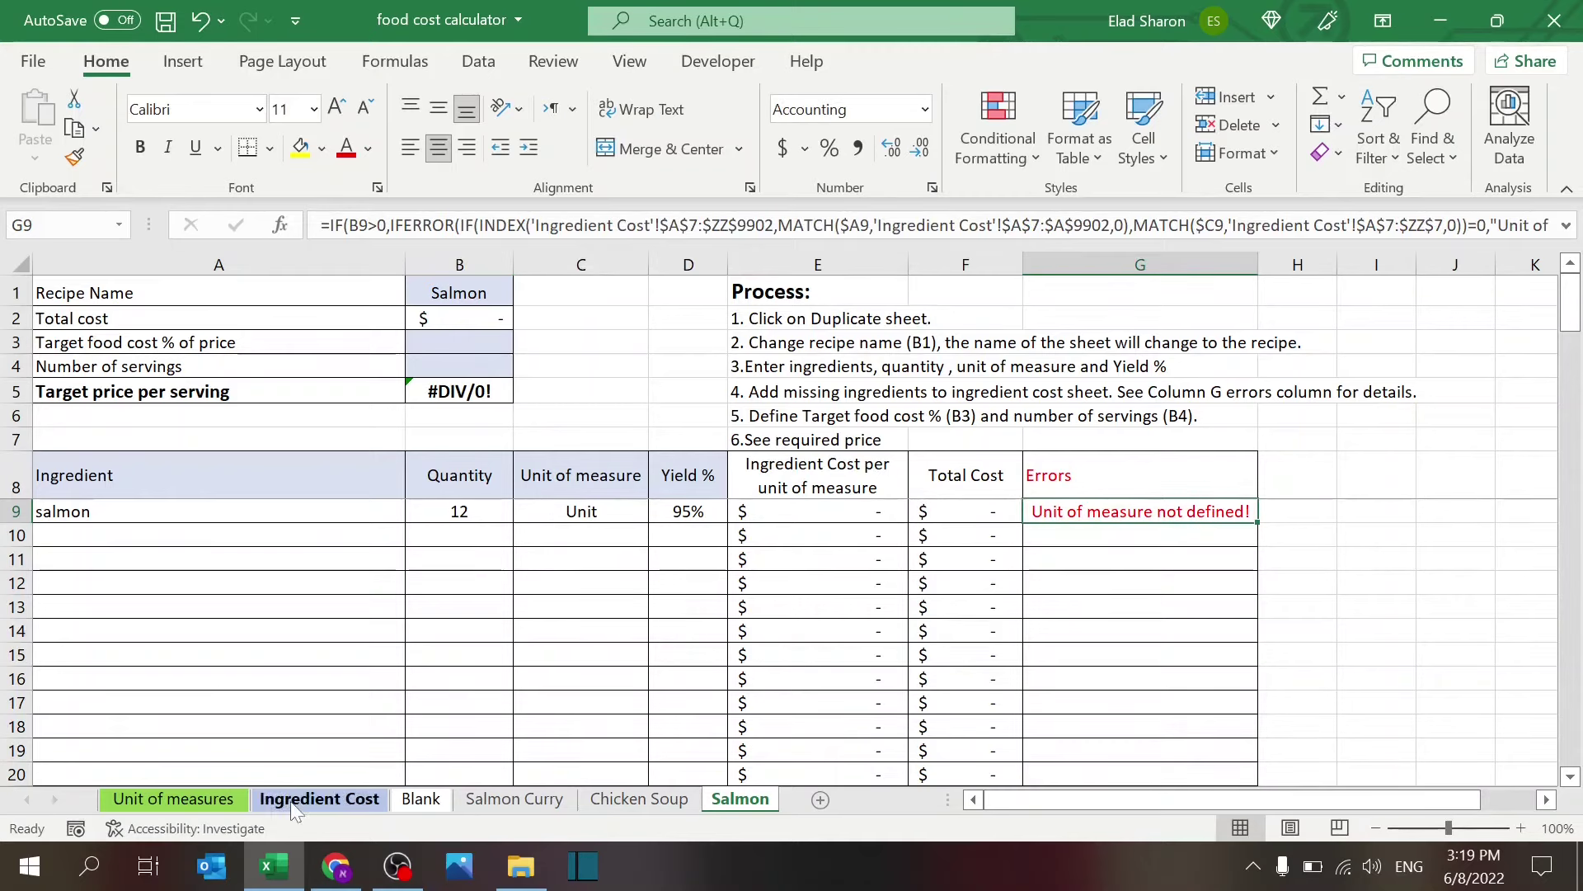
# - On the Ingredient Cost sheet, start a second salmon entry with quantity 1 in the first empty row
pyautogui.click(319, 798)
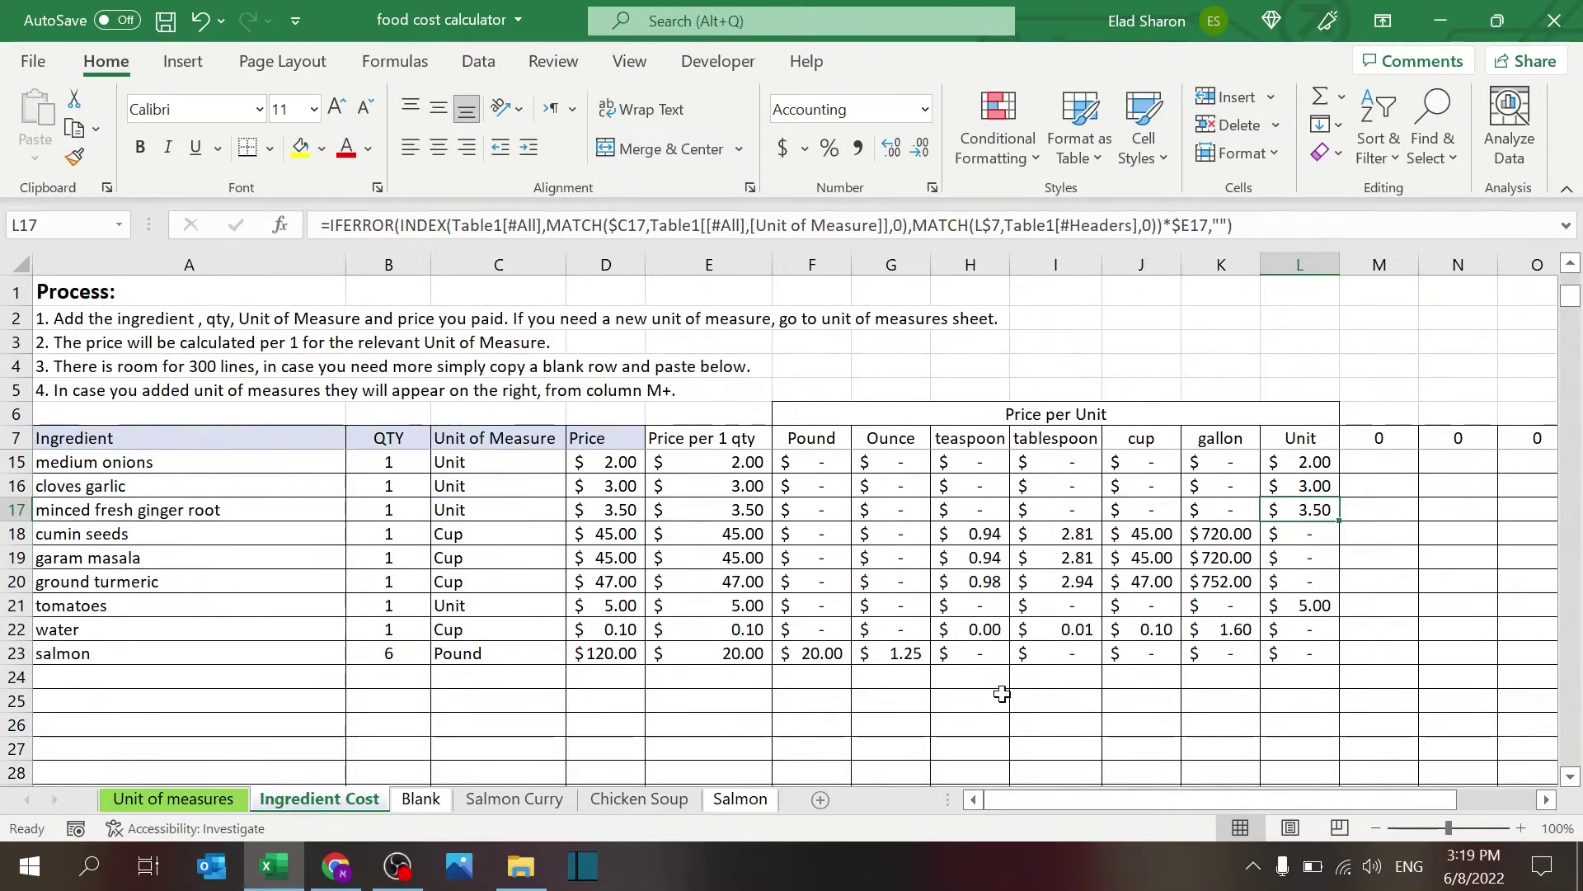
pyautogui.click(256, 674)
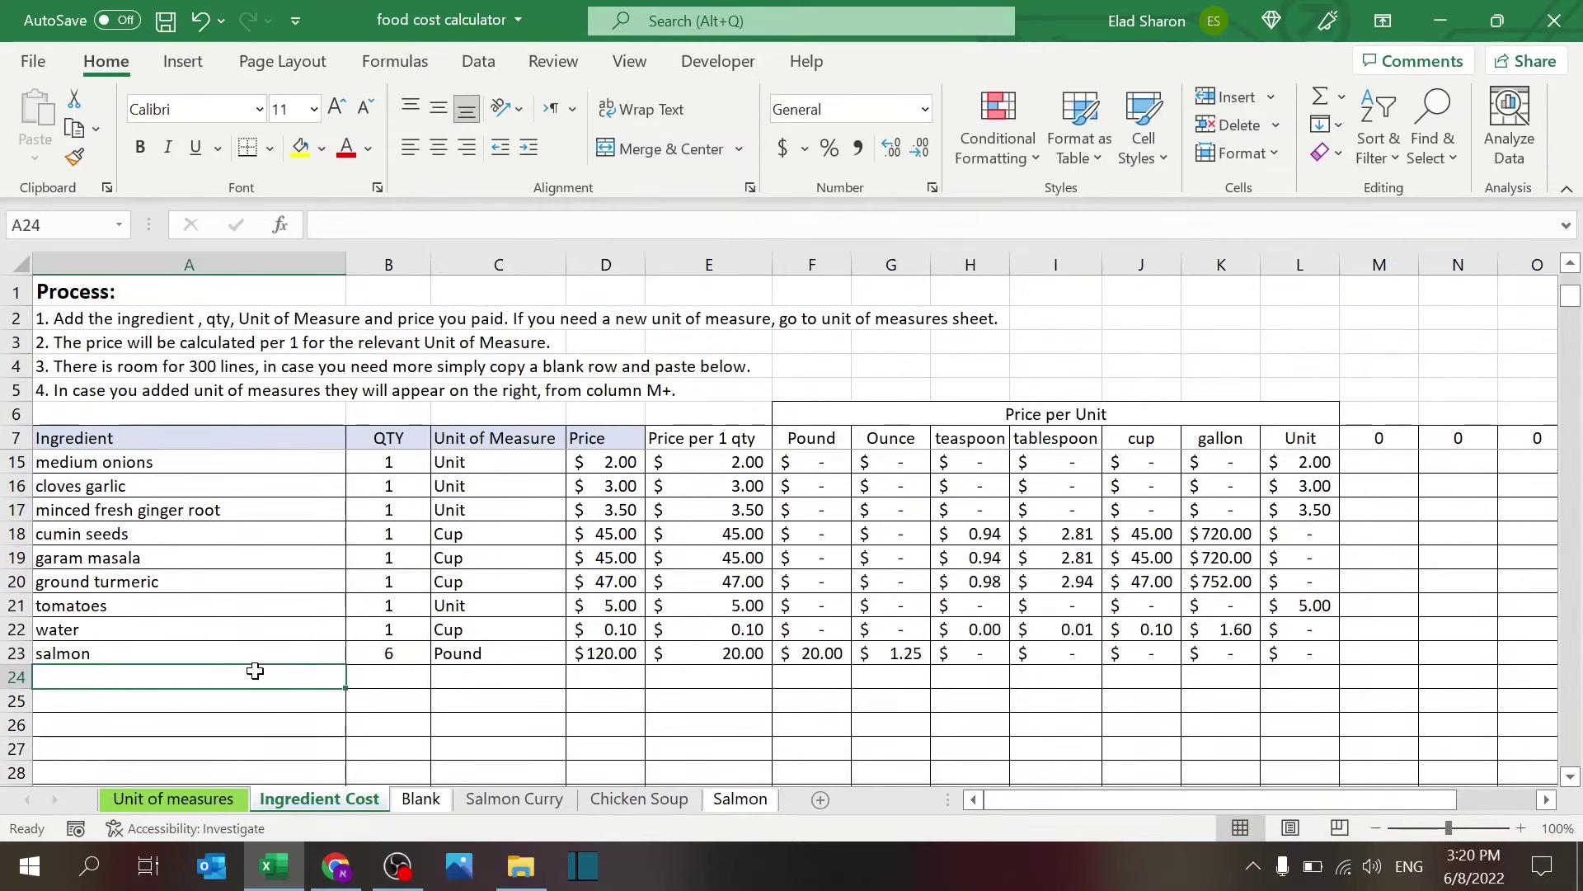
pyautogui.write('salmon')
pyautogui.press('Tab')
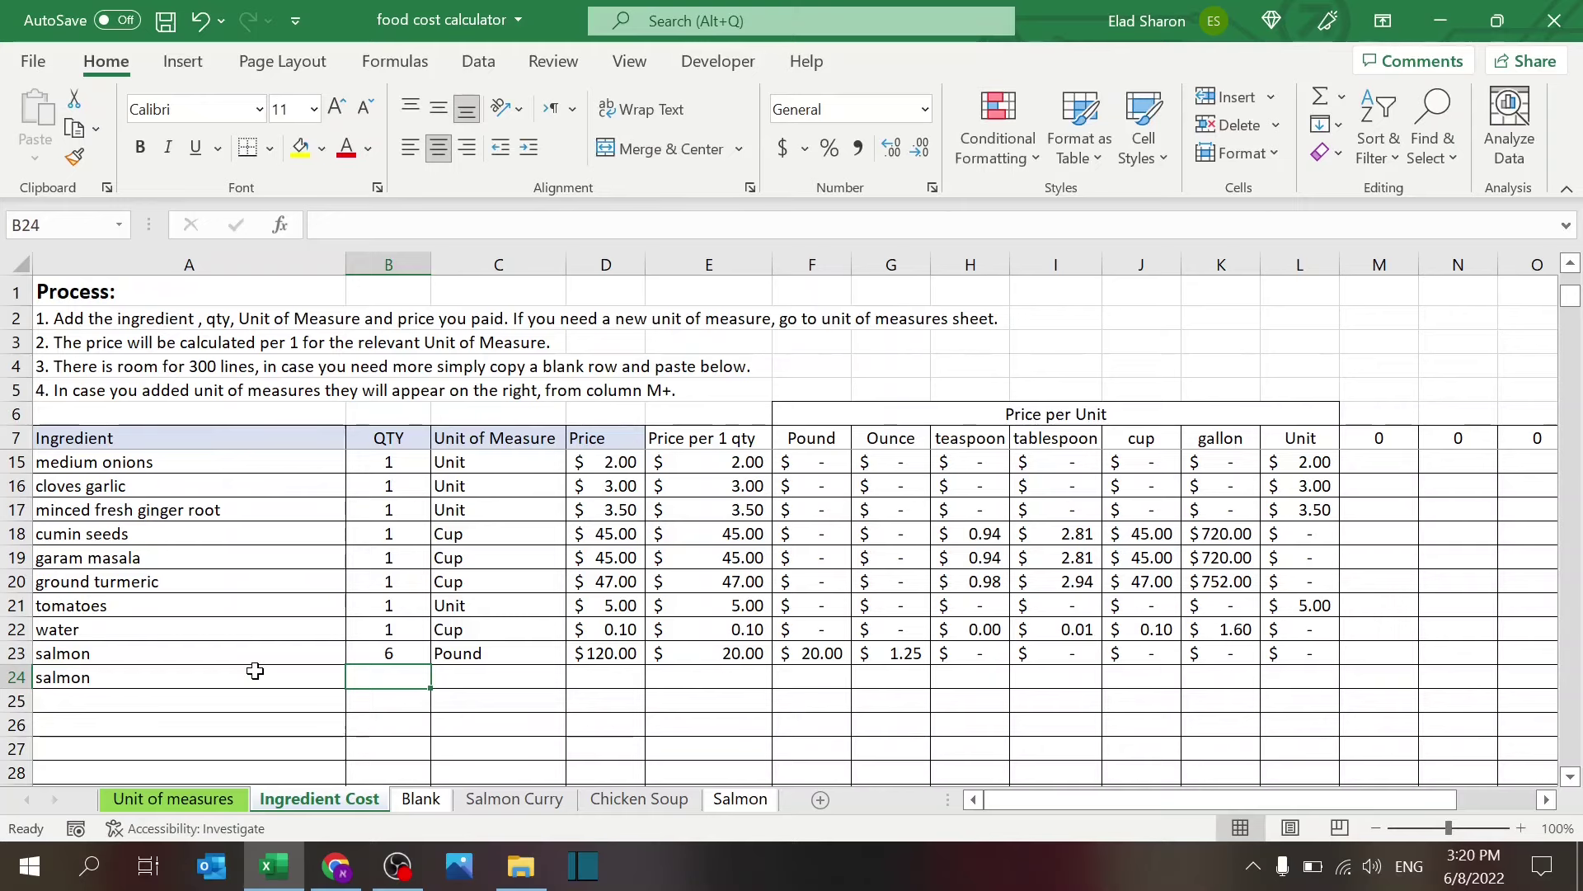
pyautogui.write('1')
pyautogui.press('Tab')
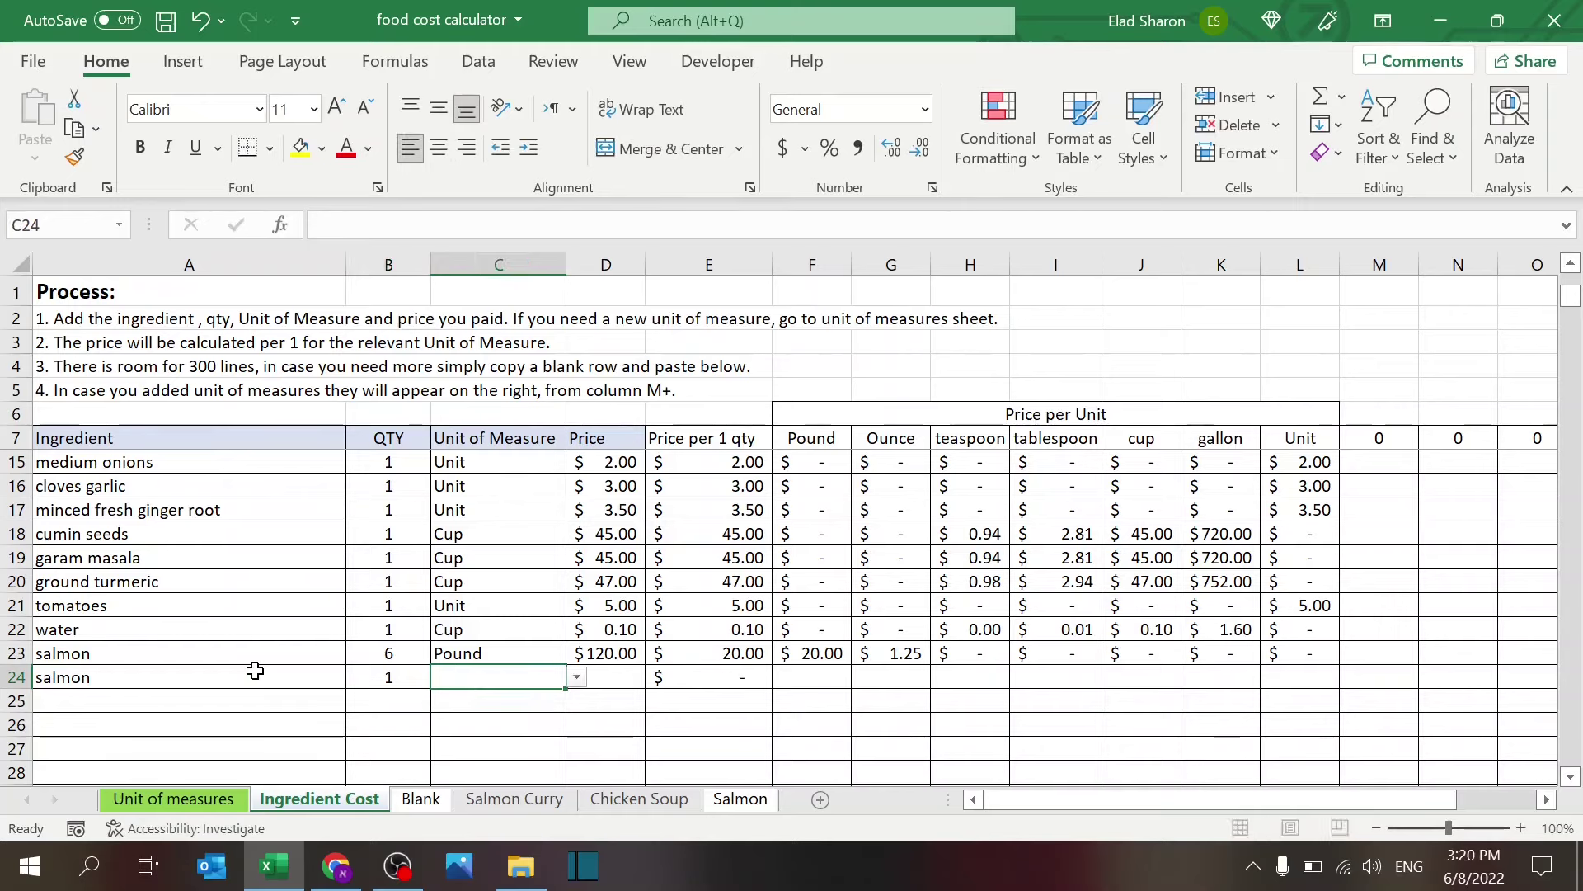
pyautogui.click(576, 678)
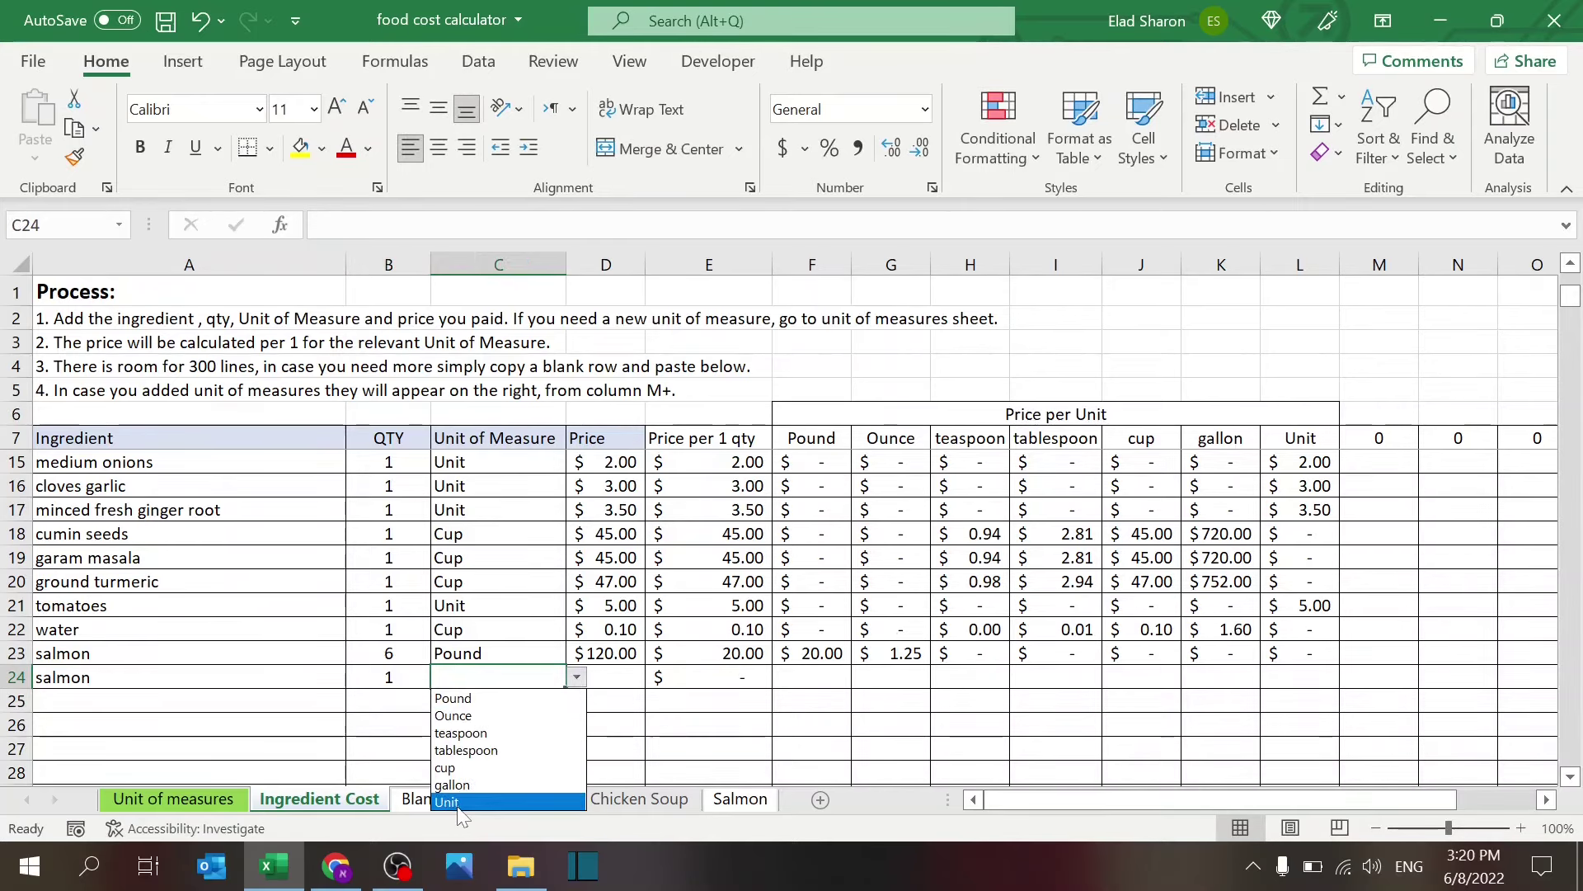
# - Change the unit of measure of the existing salmon entry with quantity 6 to Unit
pyautogui.click(516, 652)
pyautogui.click(505, 651)
pyautogui.click(577, 653)
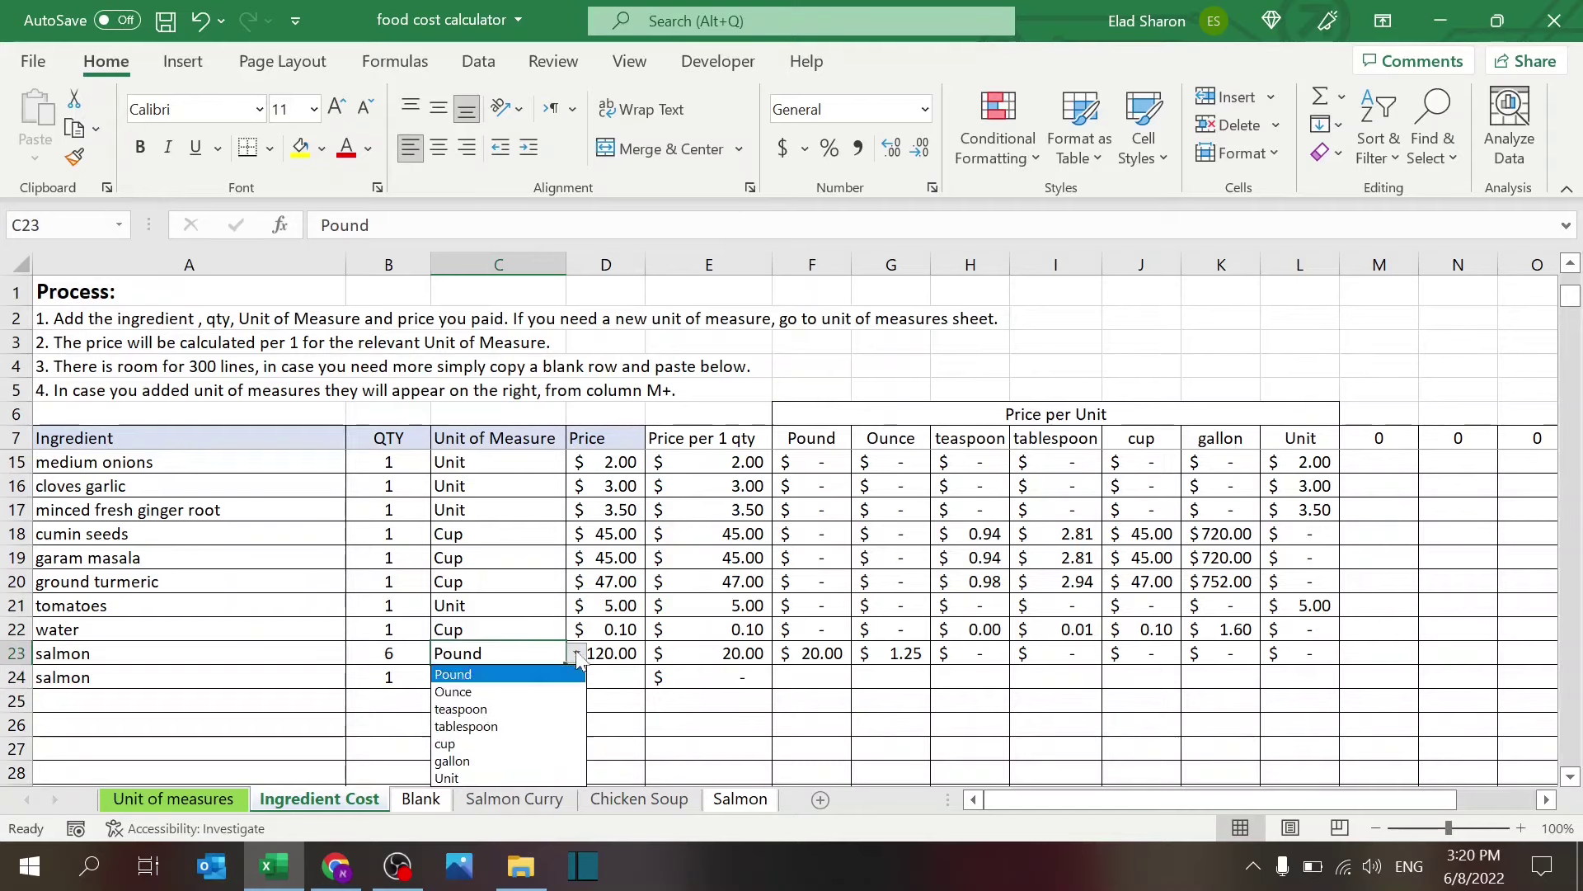
pyautogui.click(460, 788)
# - Clear the quantity and ingredient name of the duplicate salmon entry in row 24
pyautogui.click(412, 687)
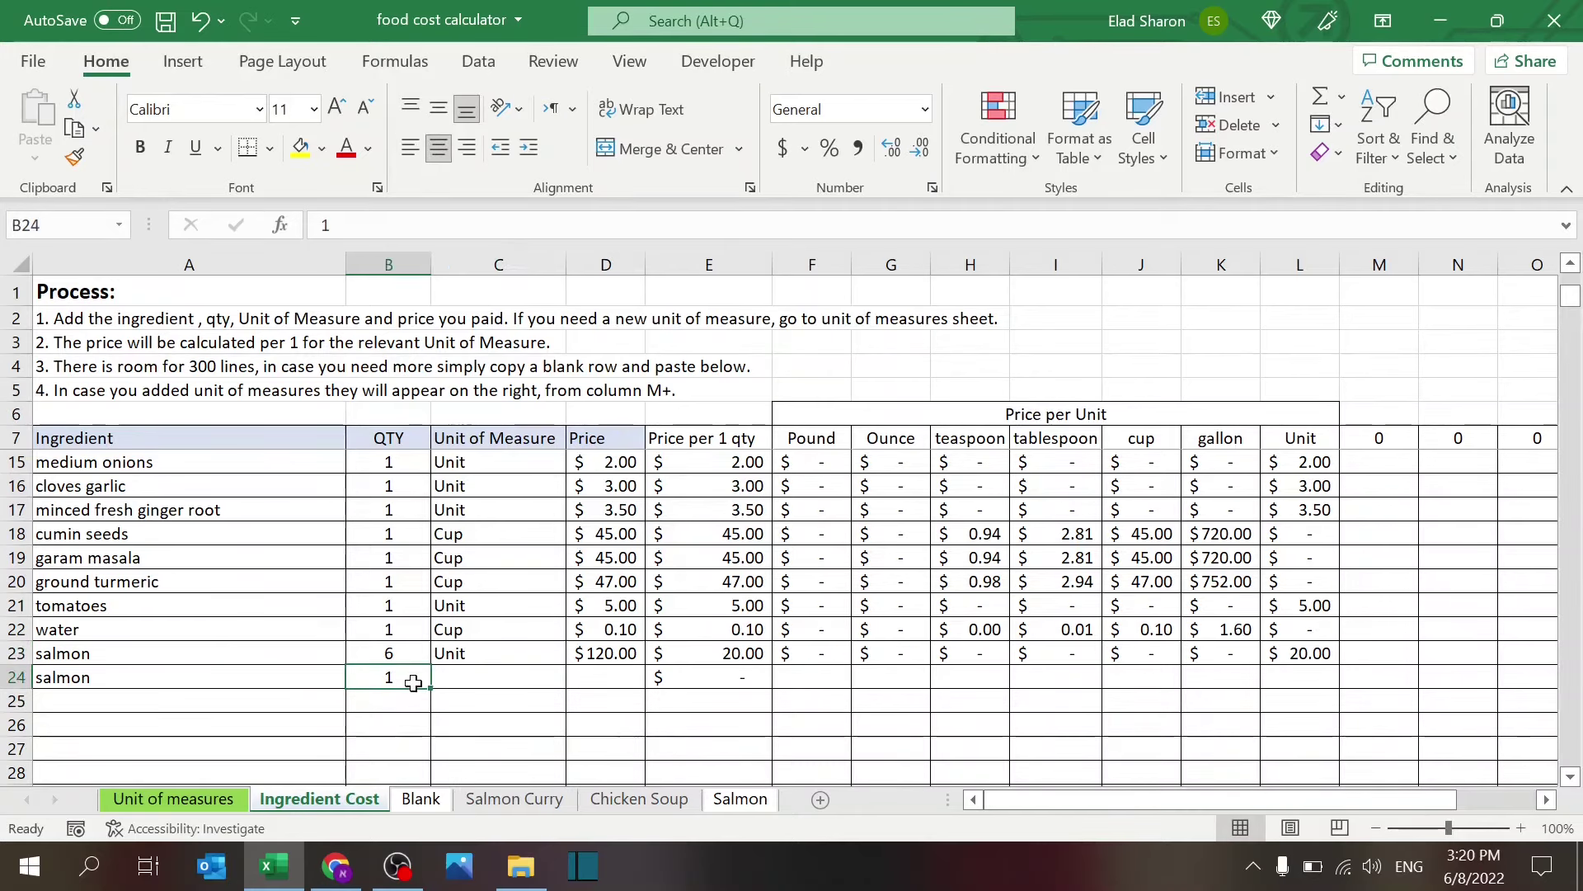
pyautogui.press('Delete')
pyautogui.press('Left')
pyautogui.press('Delete')
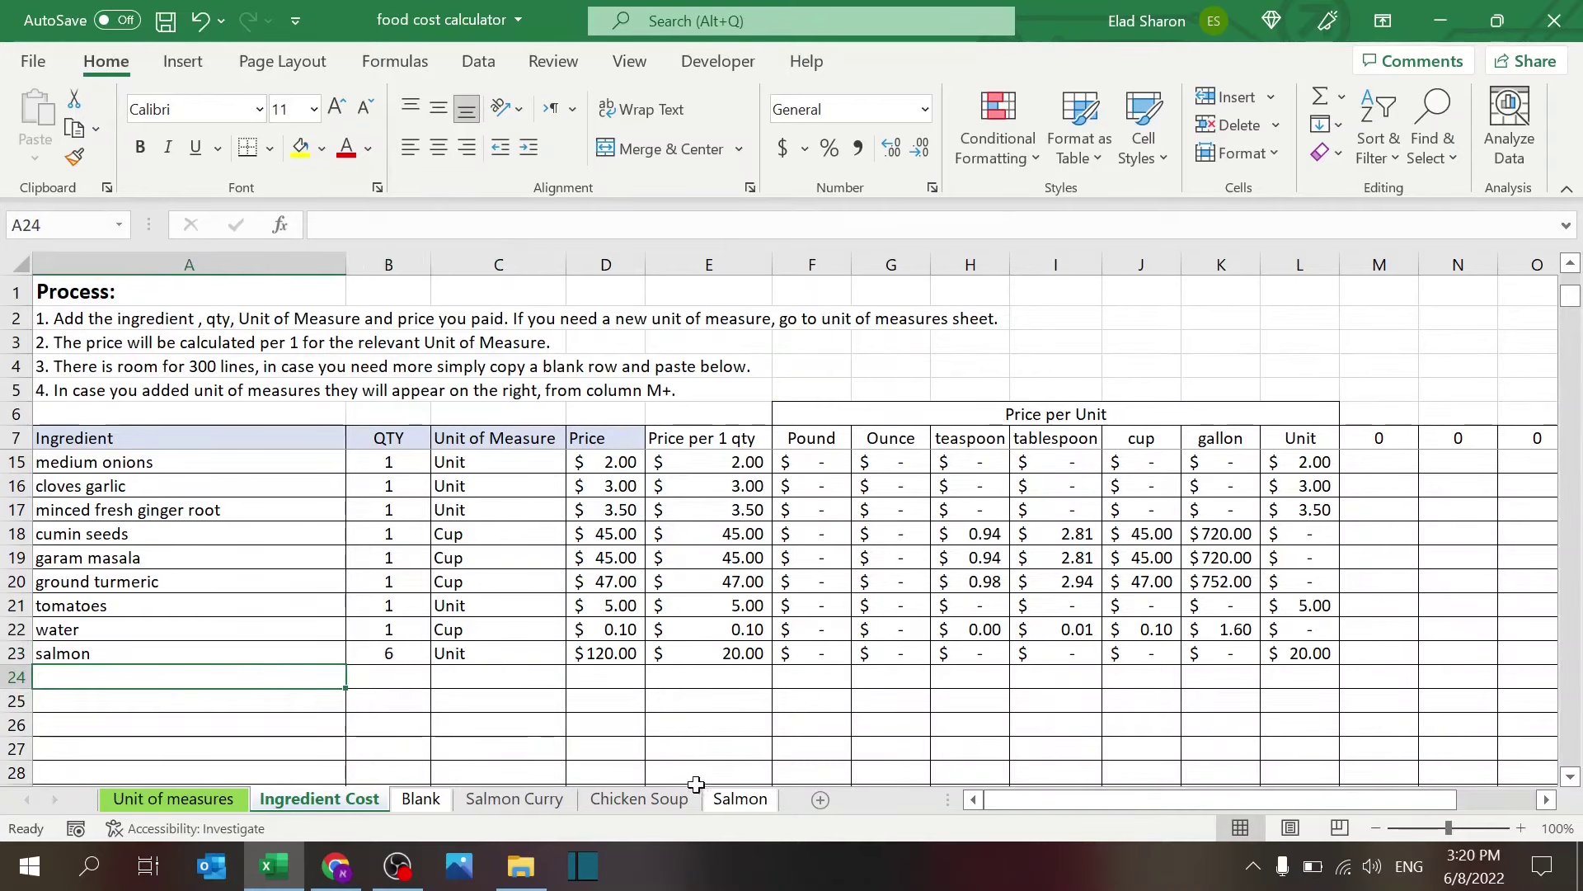
# - On the Salmon sheet, set the target food cost to 35% and the number of servings to 6, and check the target price per serving
pyautogui.click(717, 798)
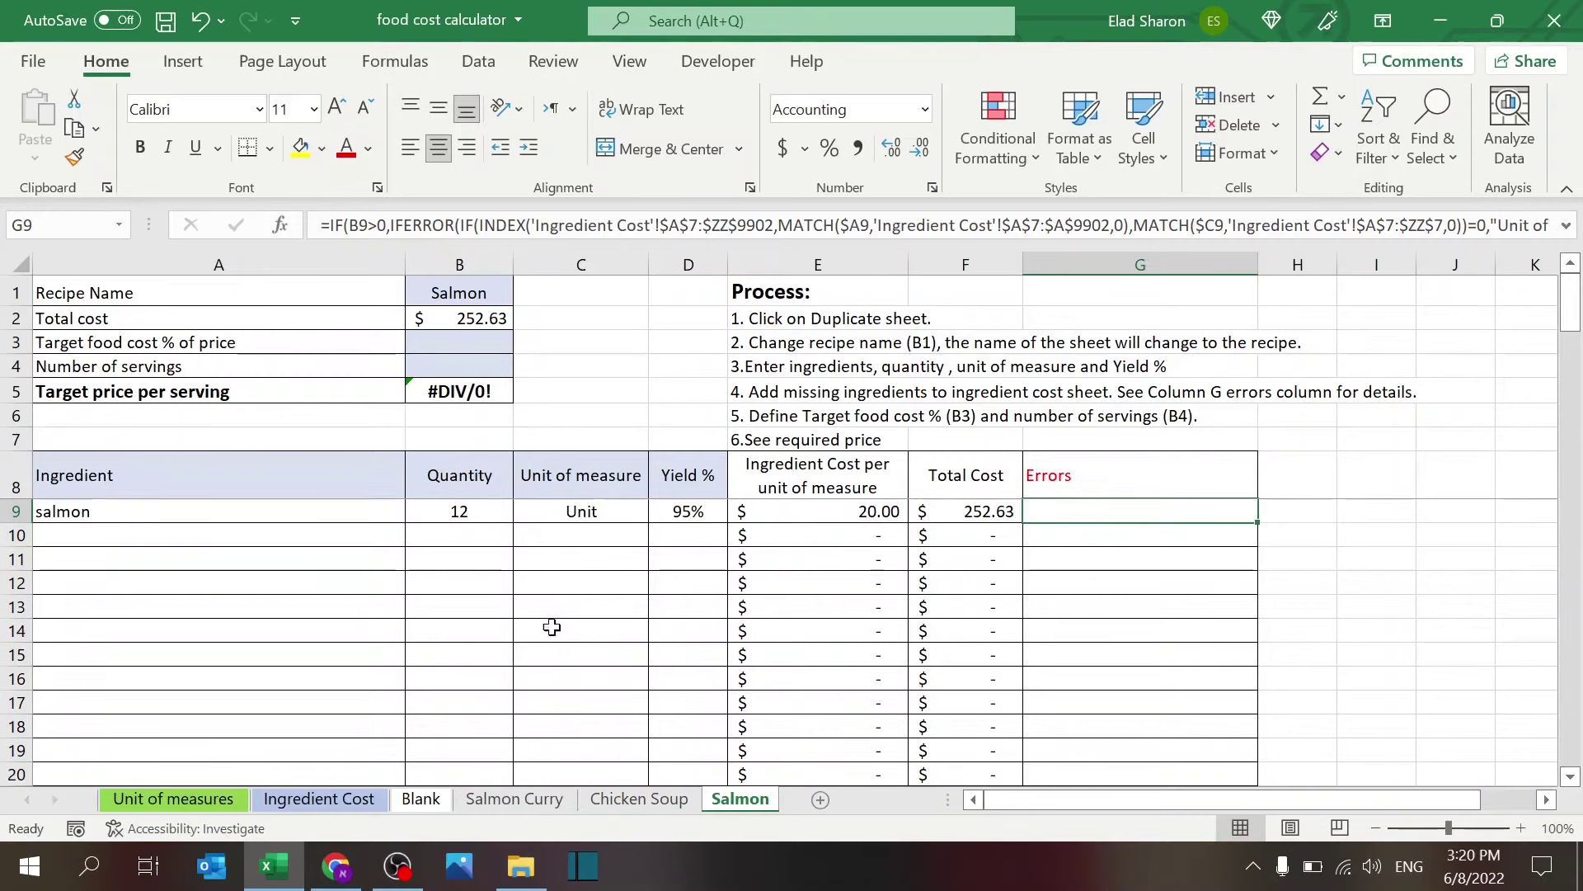
pyautogui.click(451, 349)
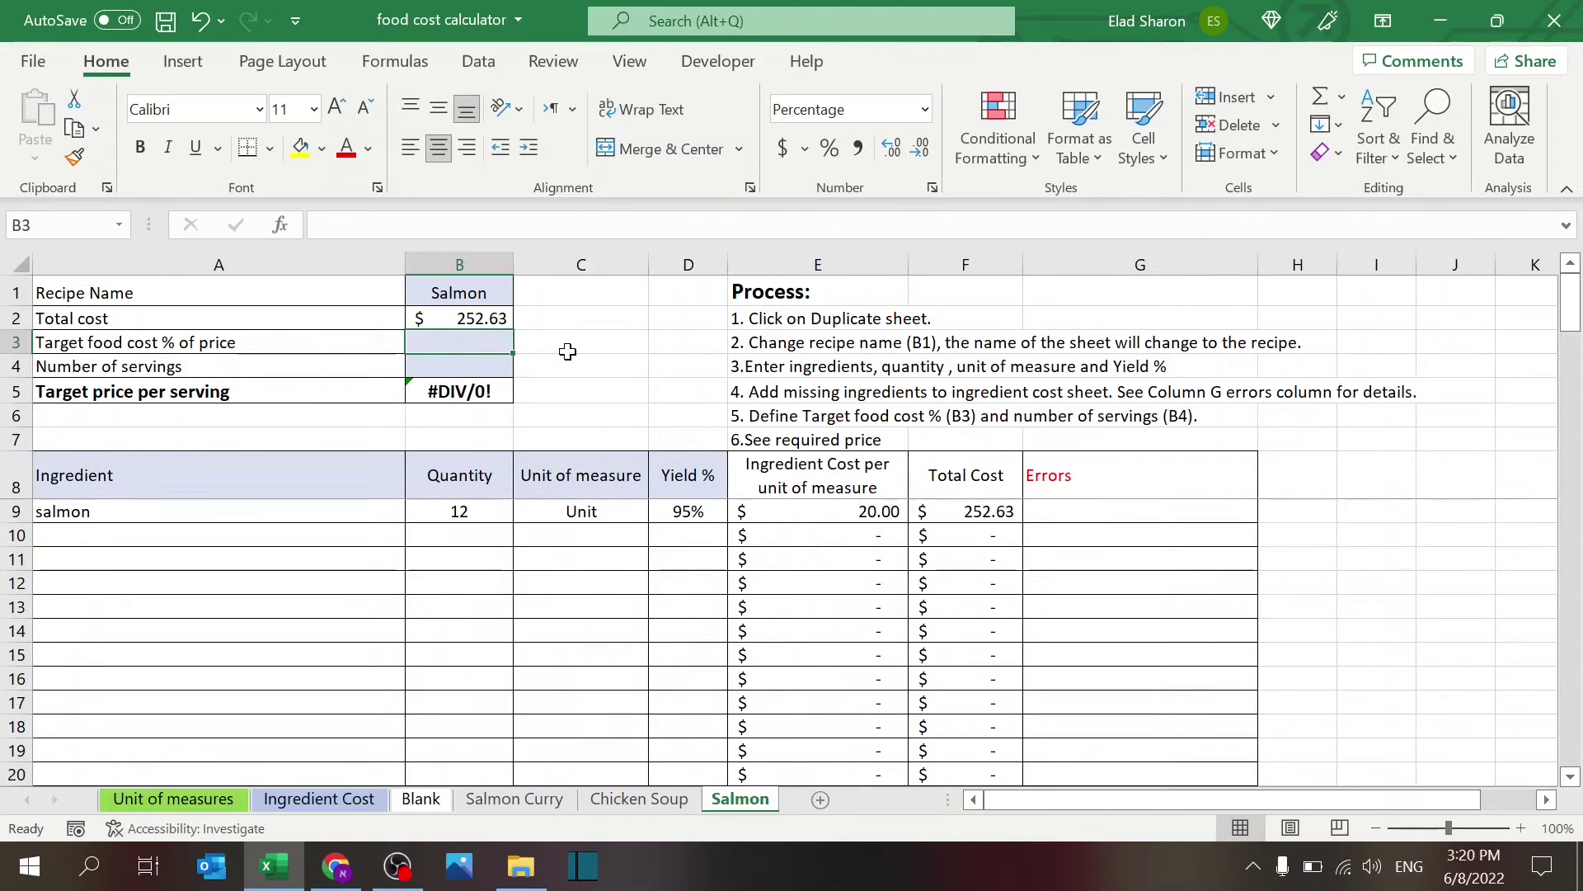
pyautogui.write('35')
pyautogui.press('Return')
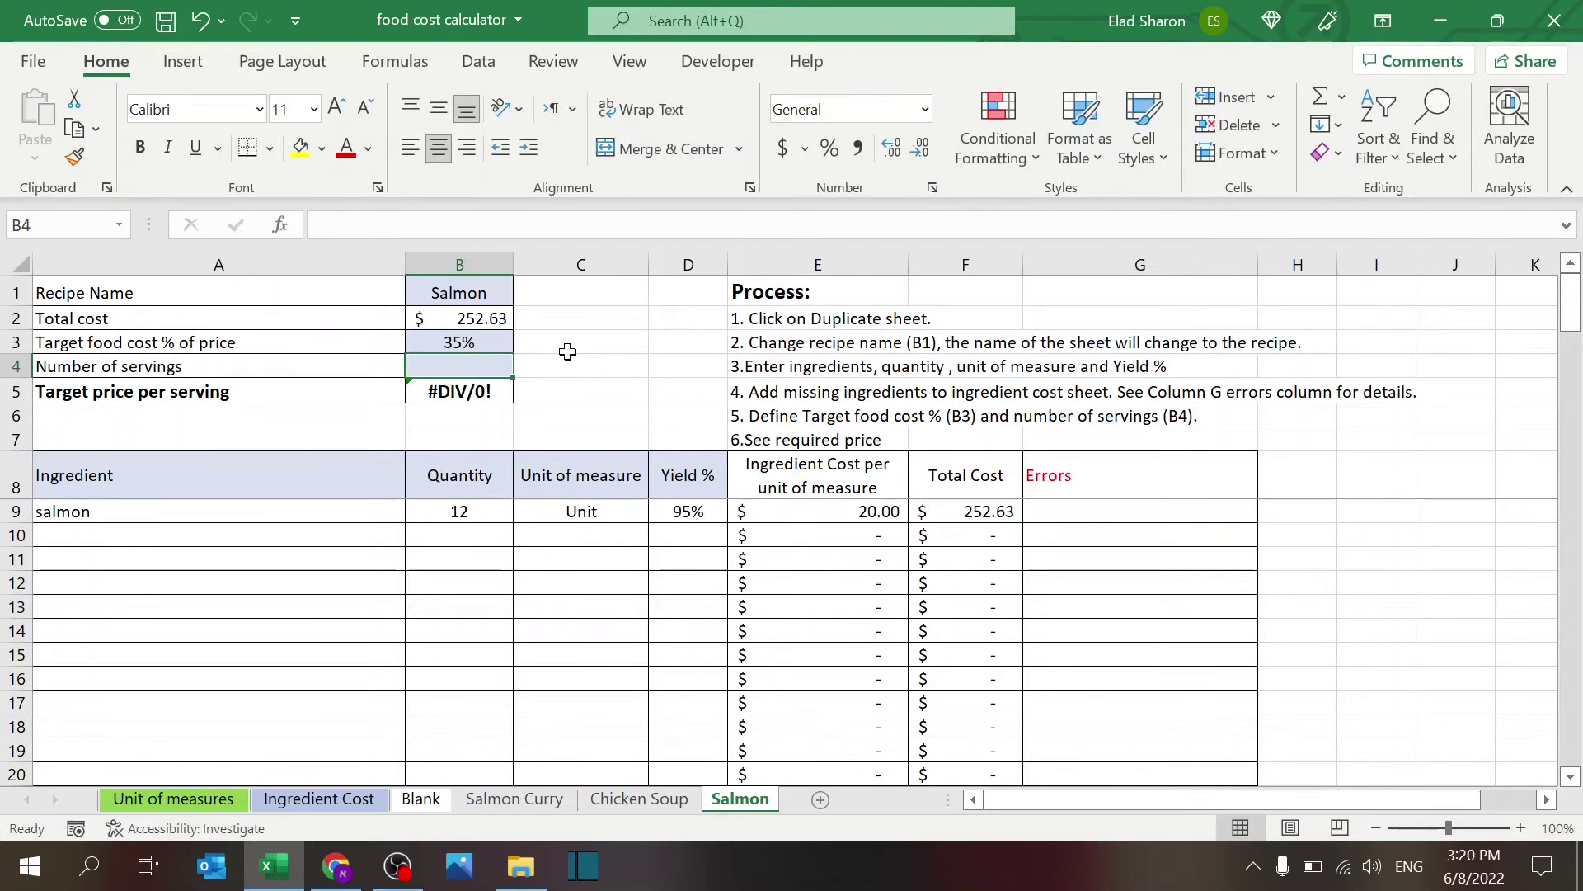
pyautogui.write('6')
pyautogui.press('Return')
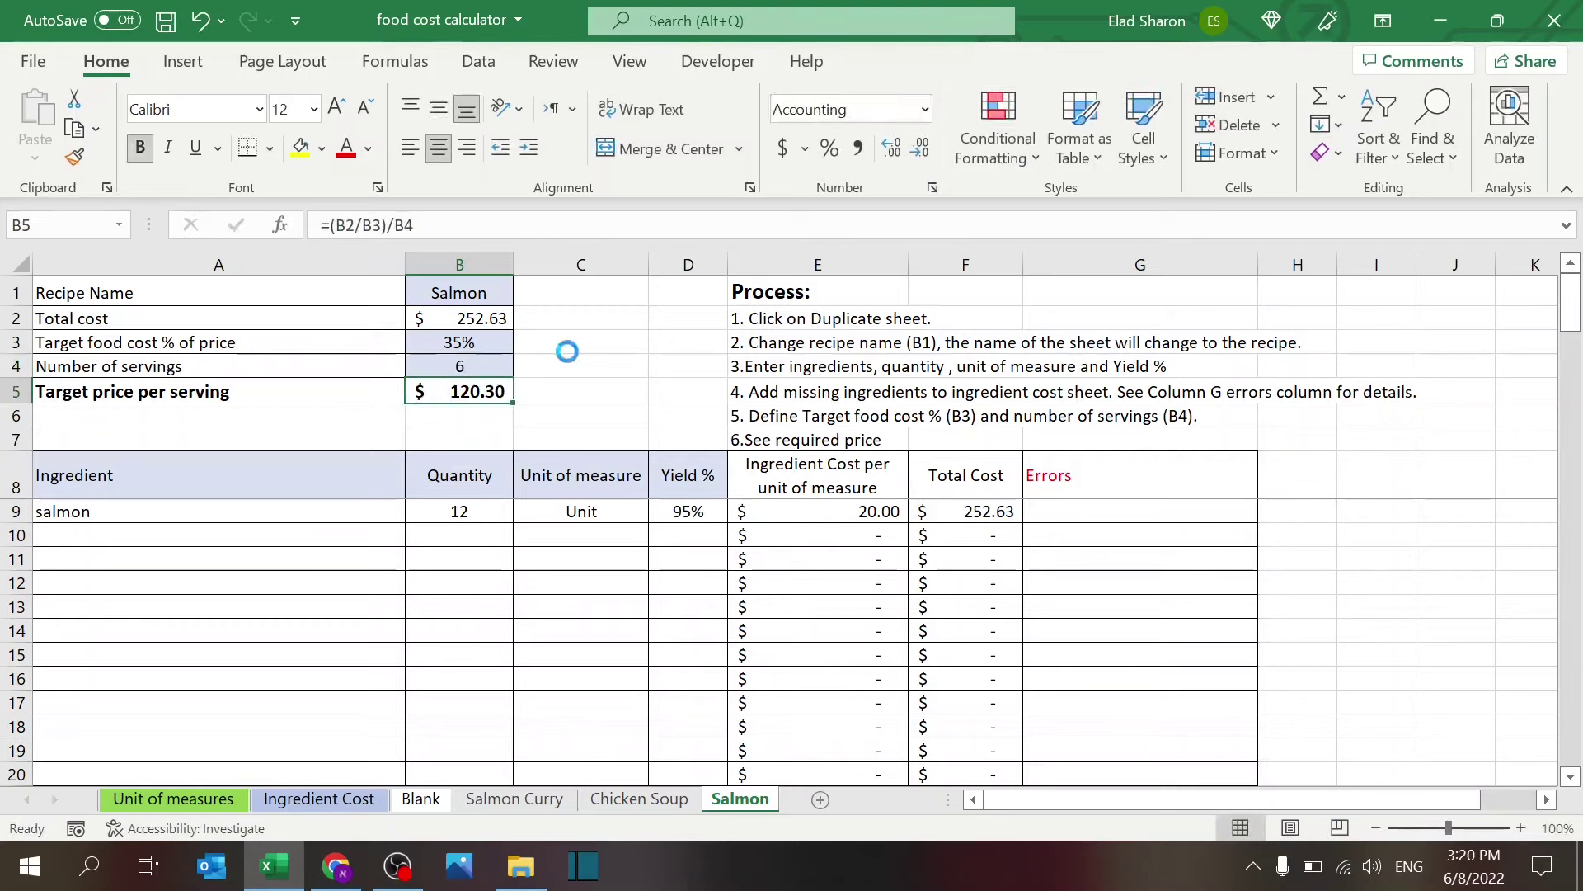
pyautogui.press('Up')
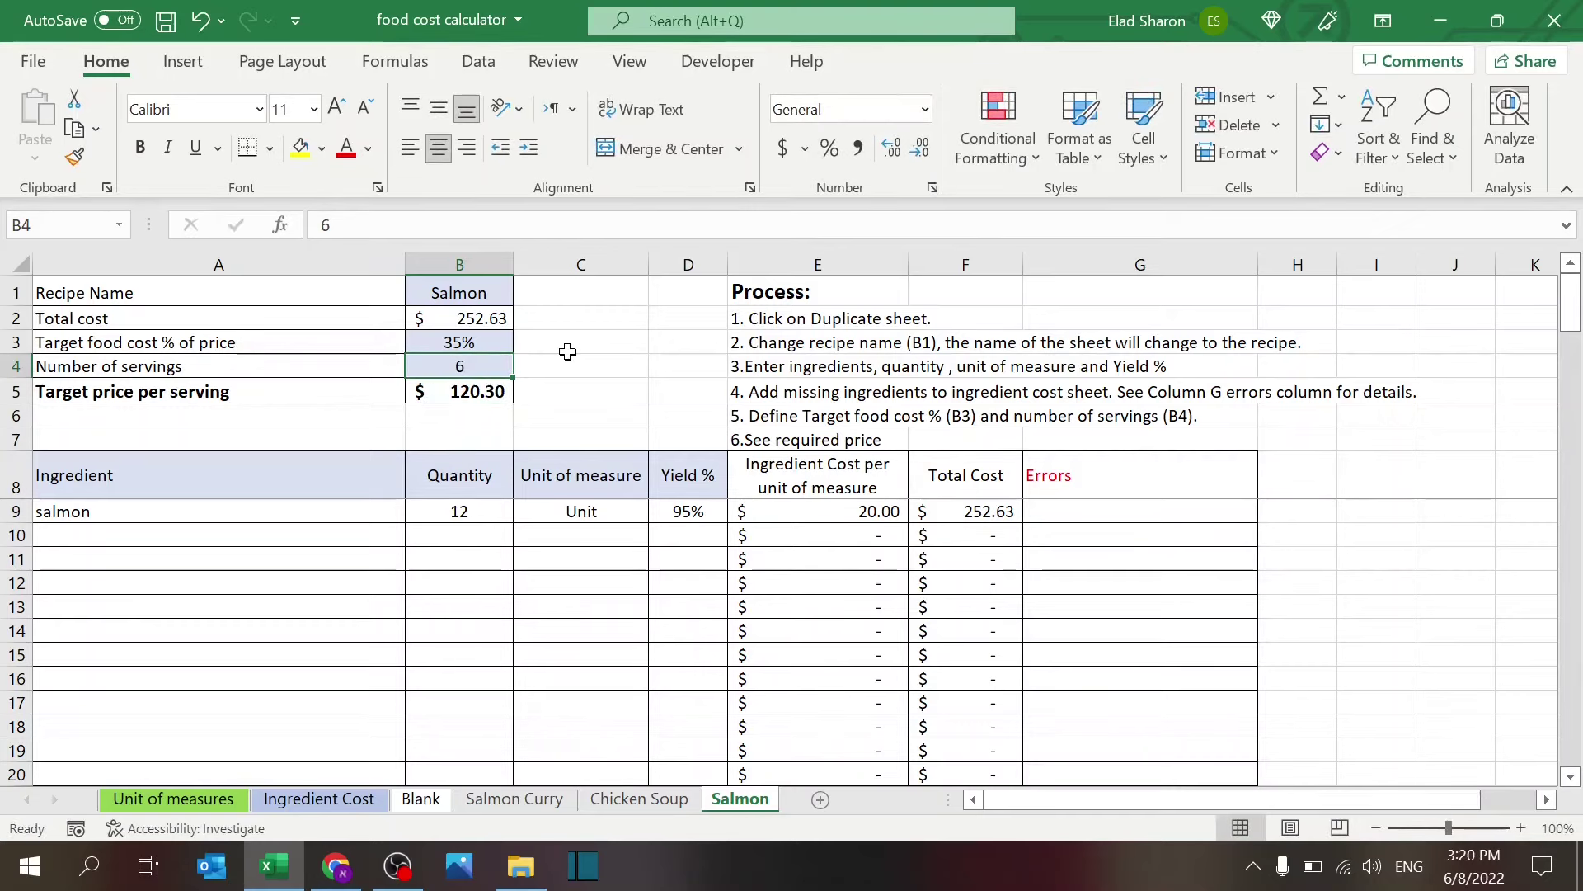
pyautogui.click(462, 393)
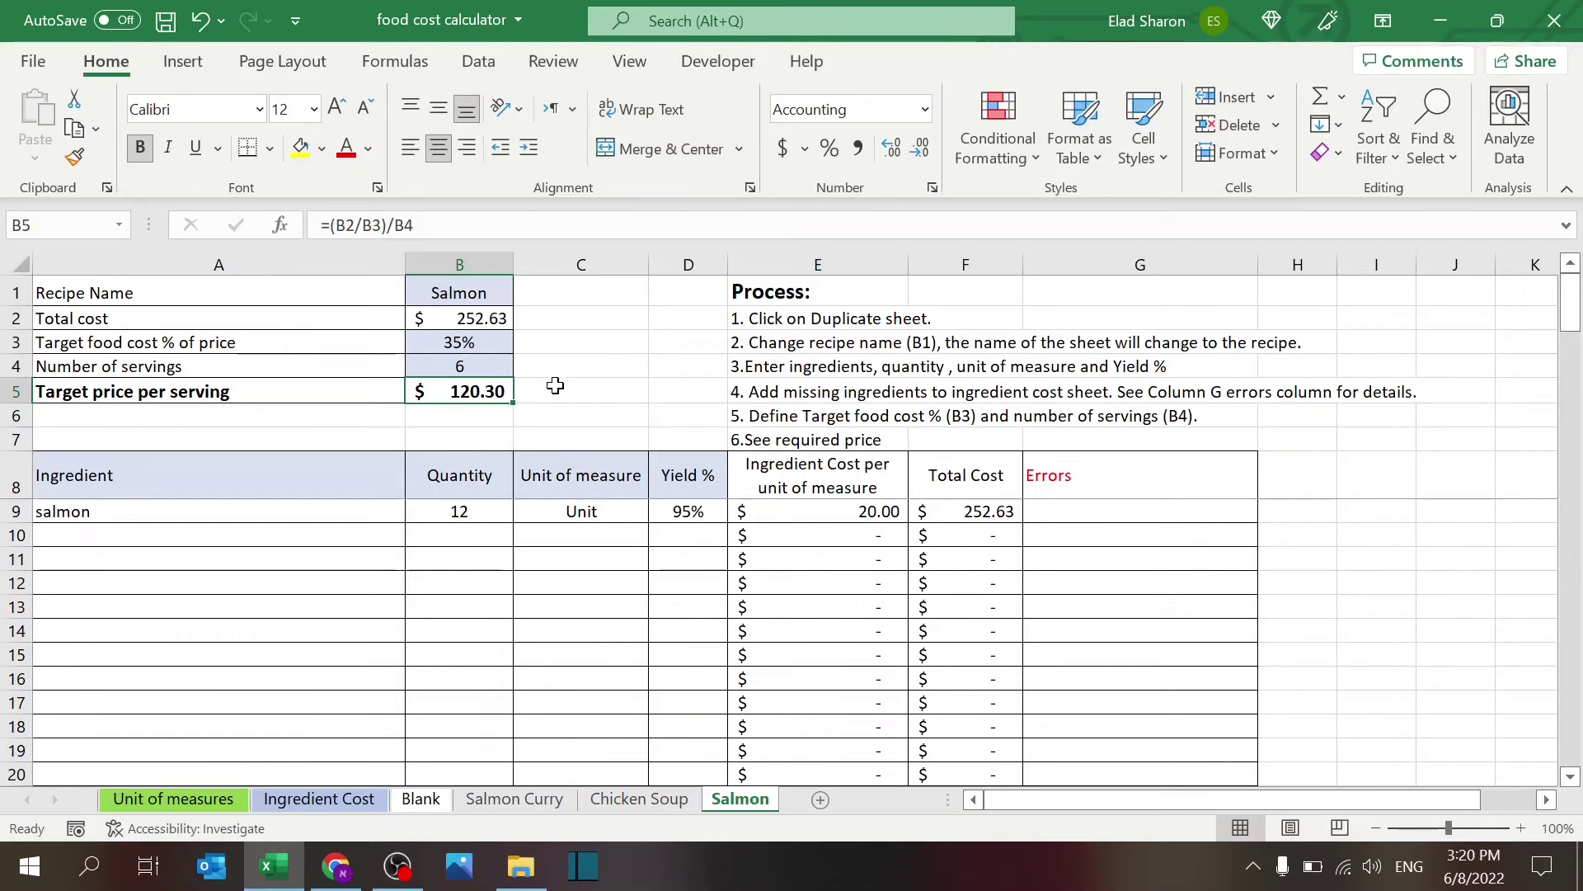
# - On the Salmon Curry sheet, change the unit of measure for tomatoes to Unit
pyautogui.click(546, 799)
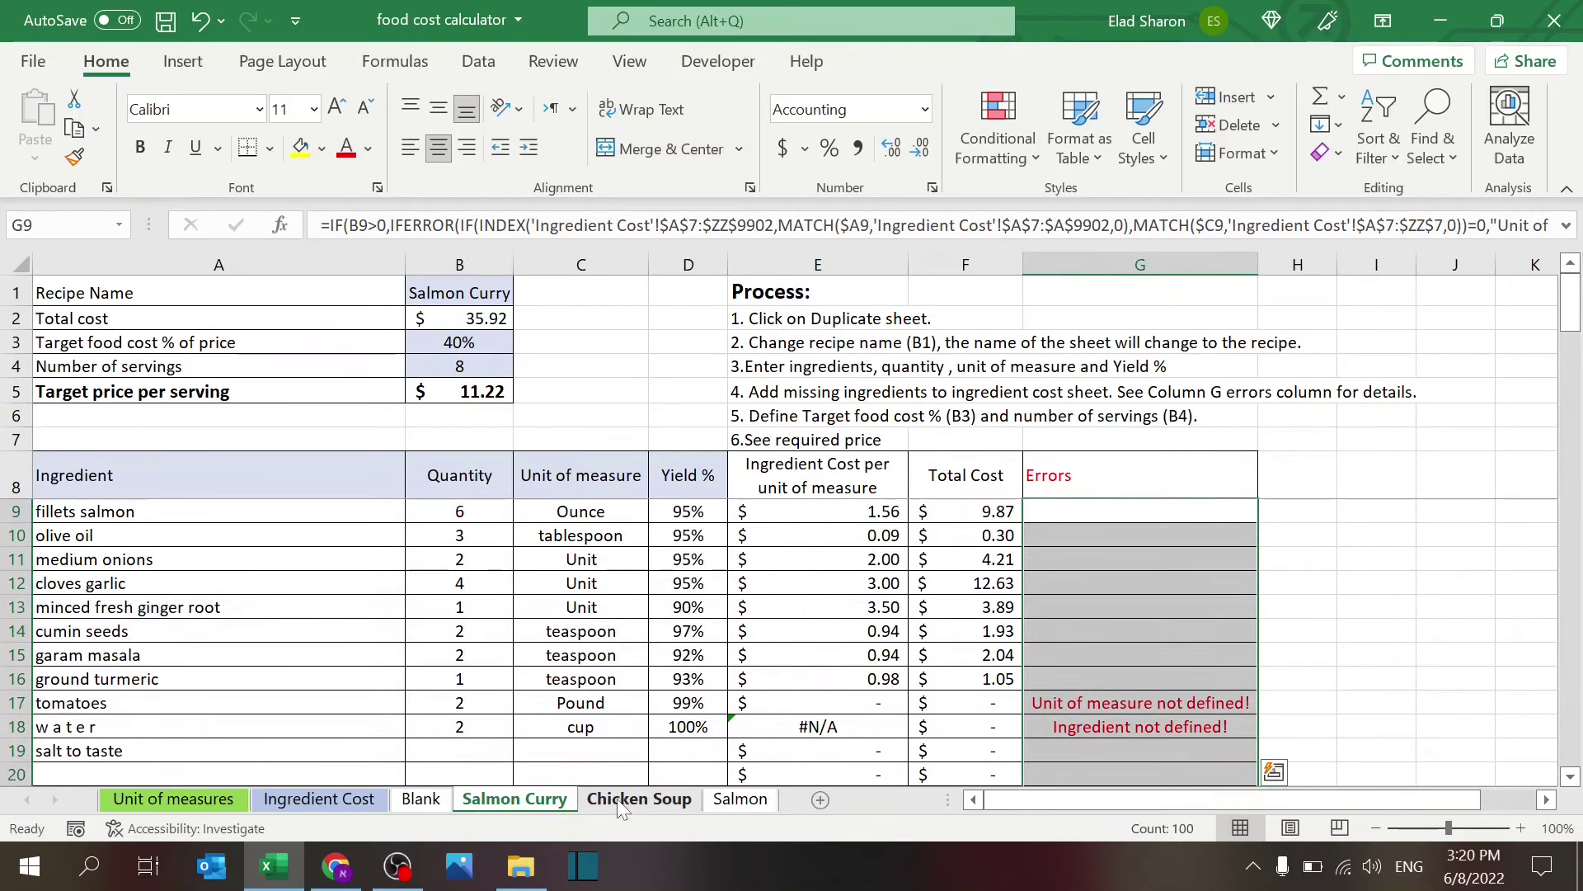
pyautogui.click(610, 439)
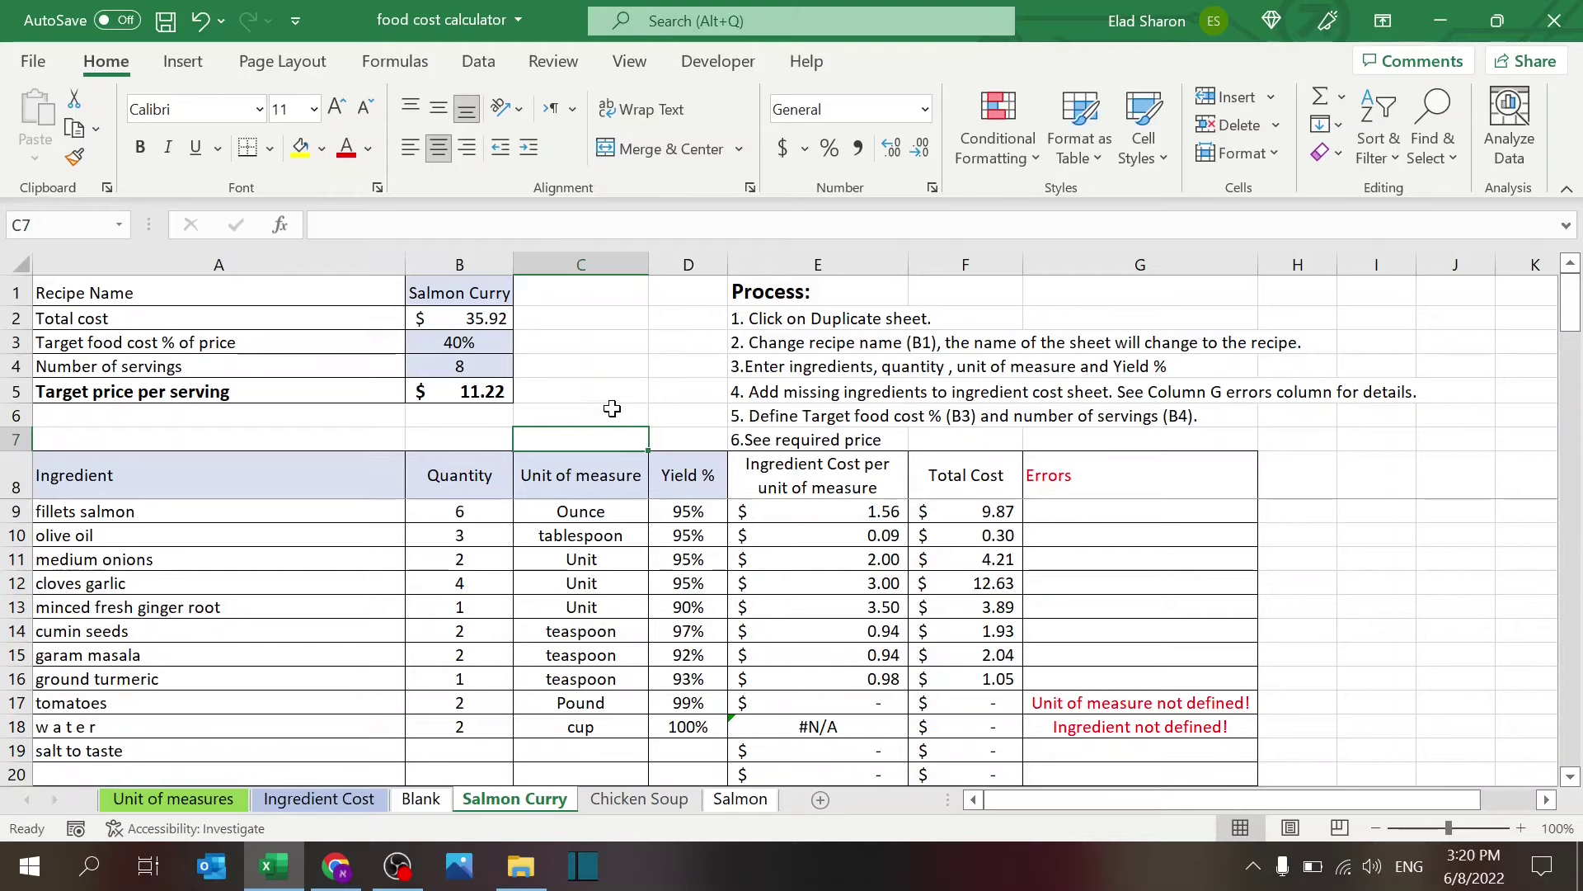
pyautogui.click(612, 409)
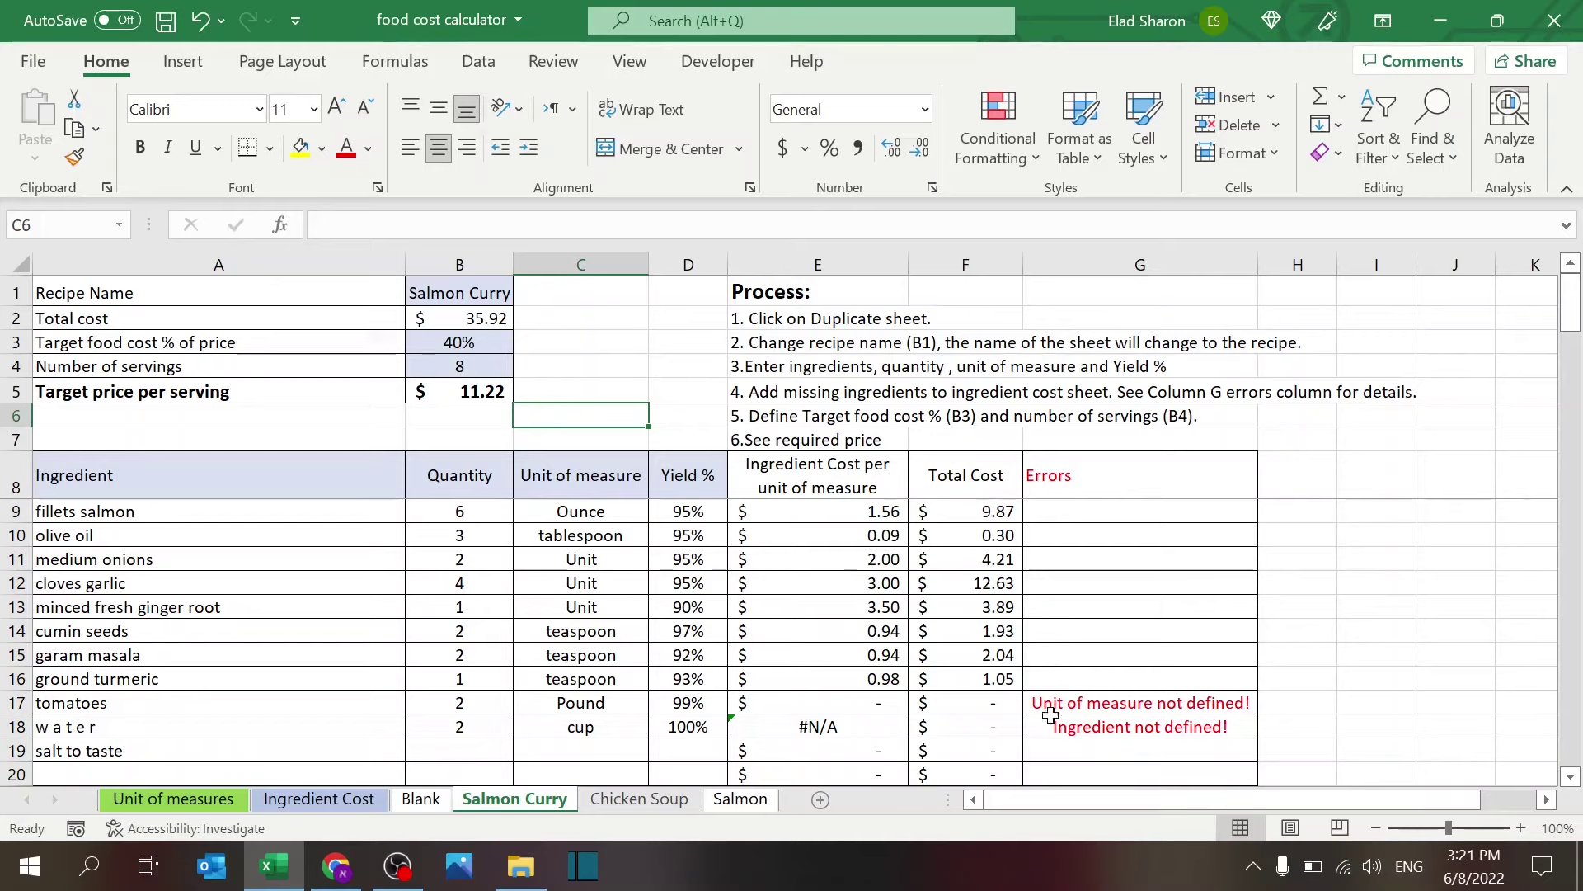
pyautogui.click(631, 703)
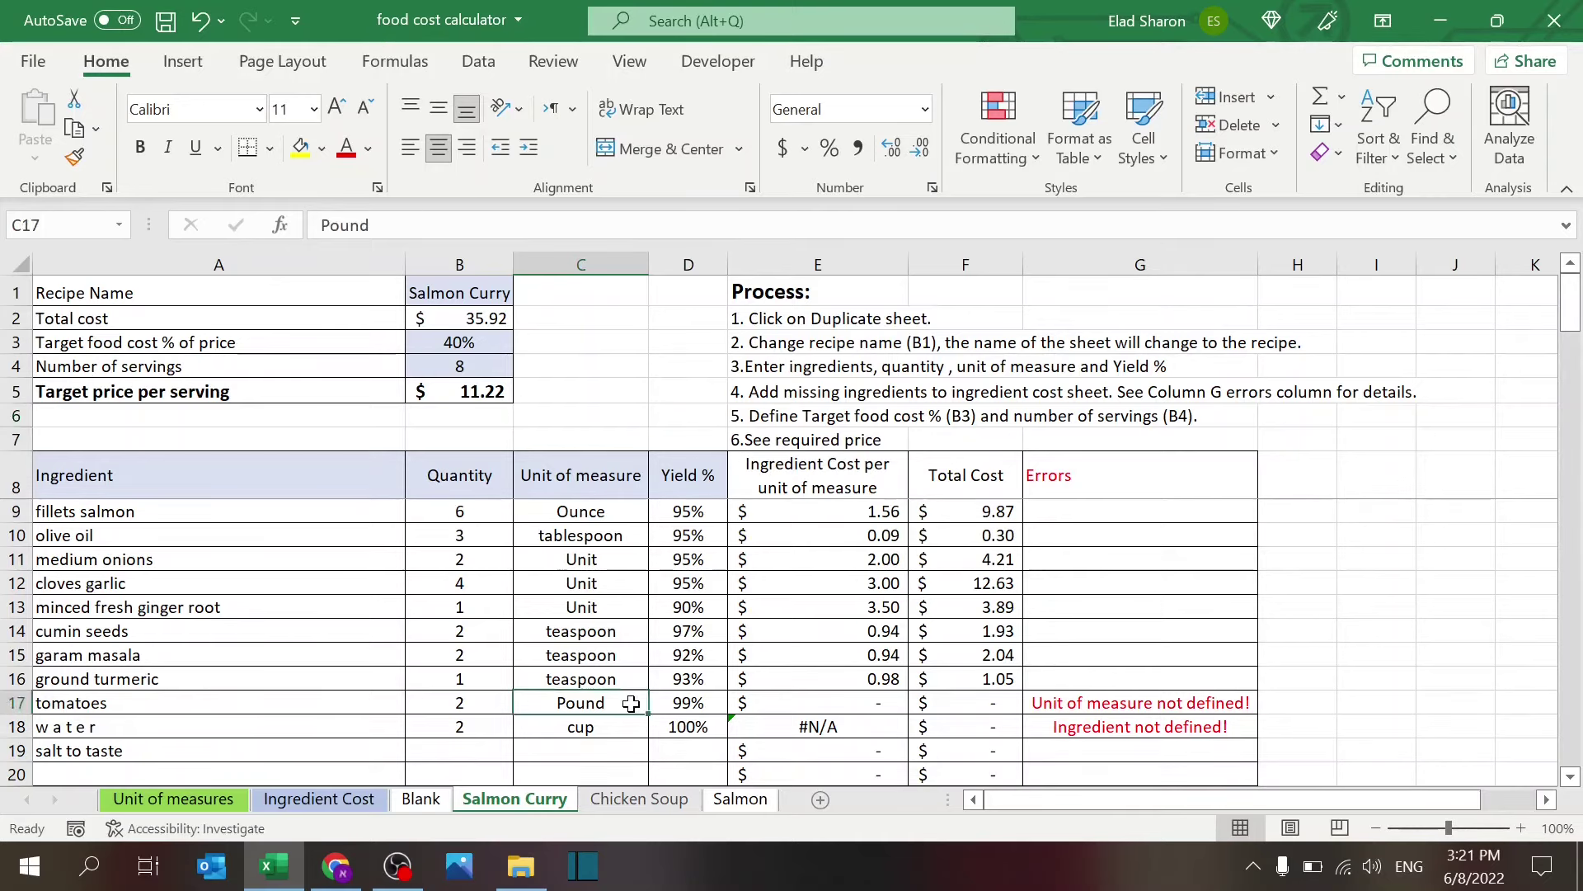
pyautogui.click(659, 702)
pyautogui.click(582, 813)
# - Correct the spaced-out ingredient name in row 18 to "water" and check the recipe's target price per serving and total cost
pyautogui.click(264, 725)
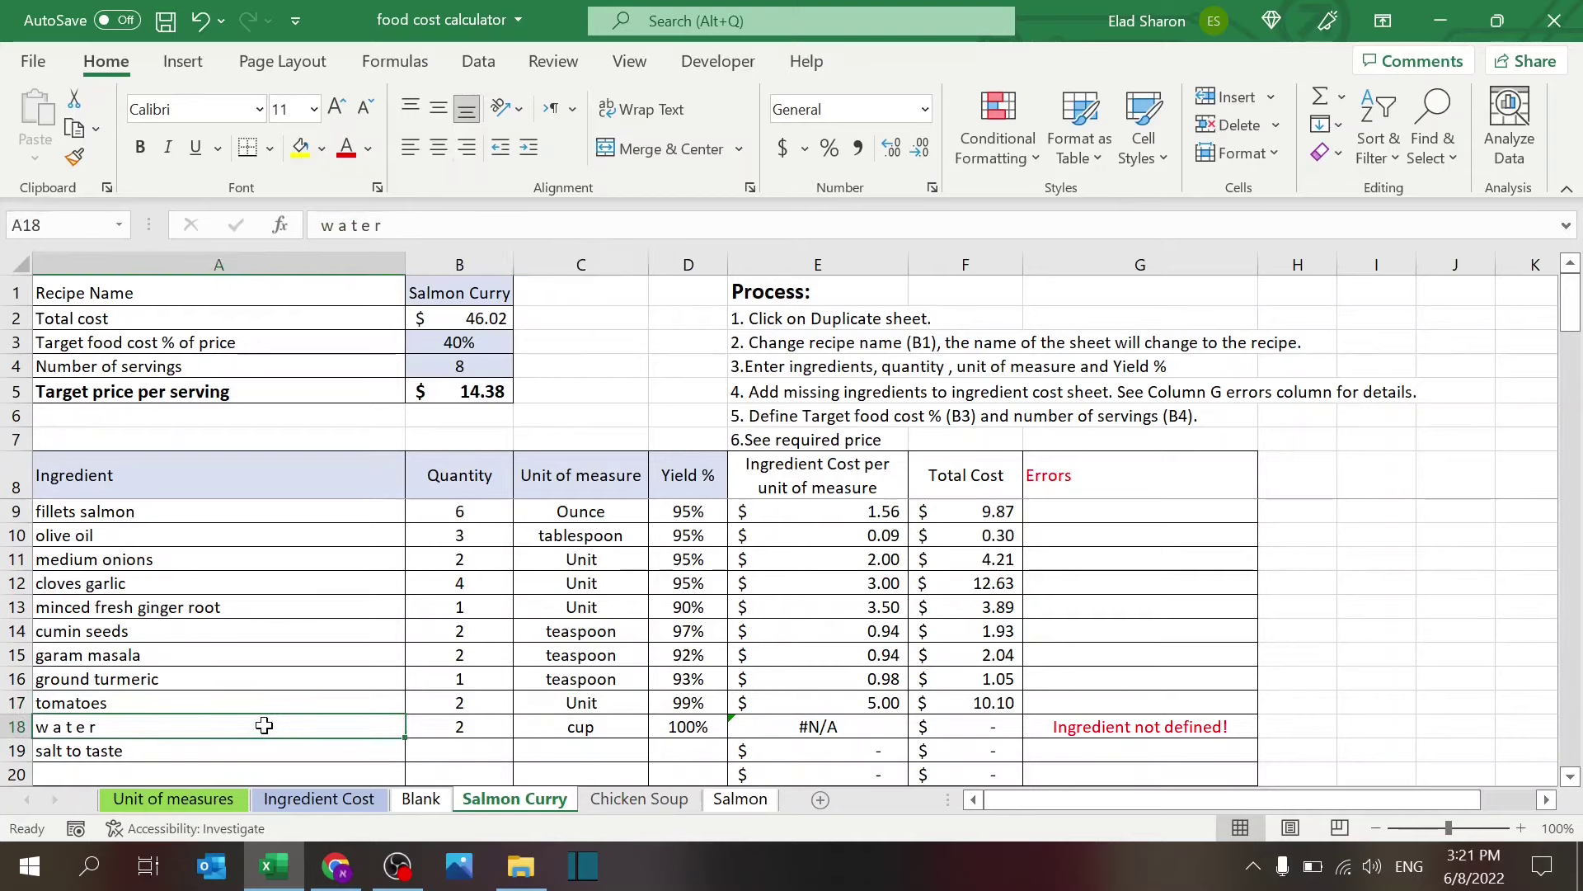
pyautogui.write('wat')
pyautogui.press('Return')
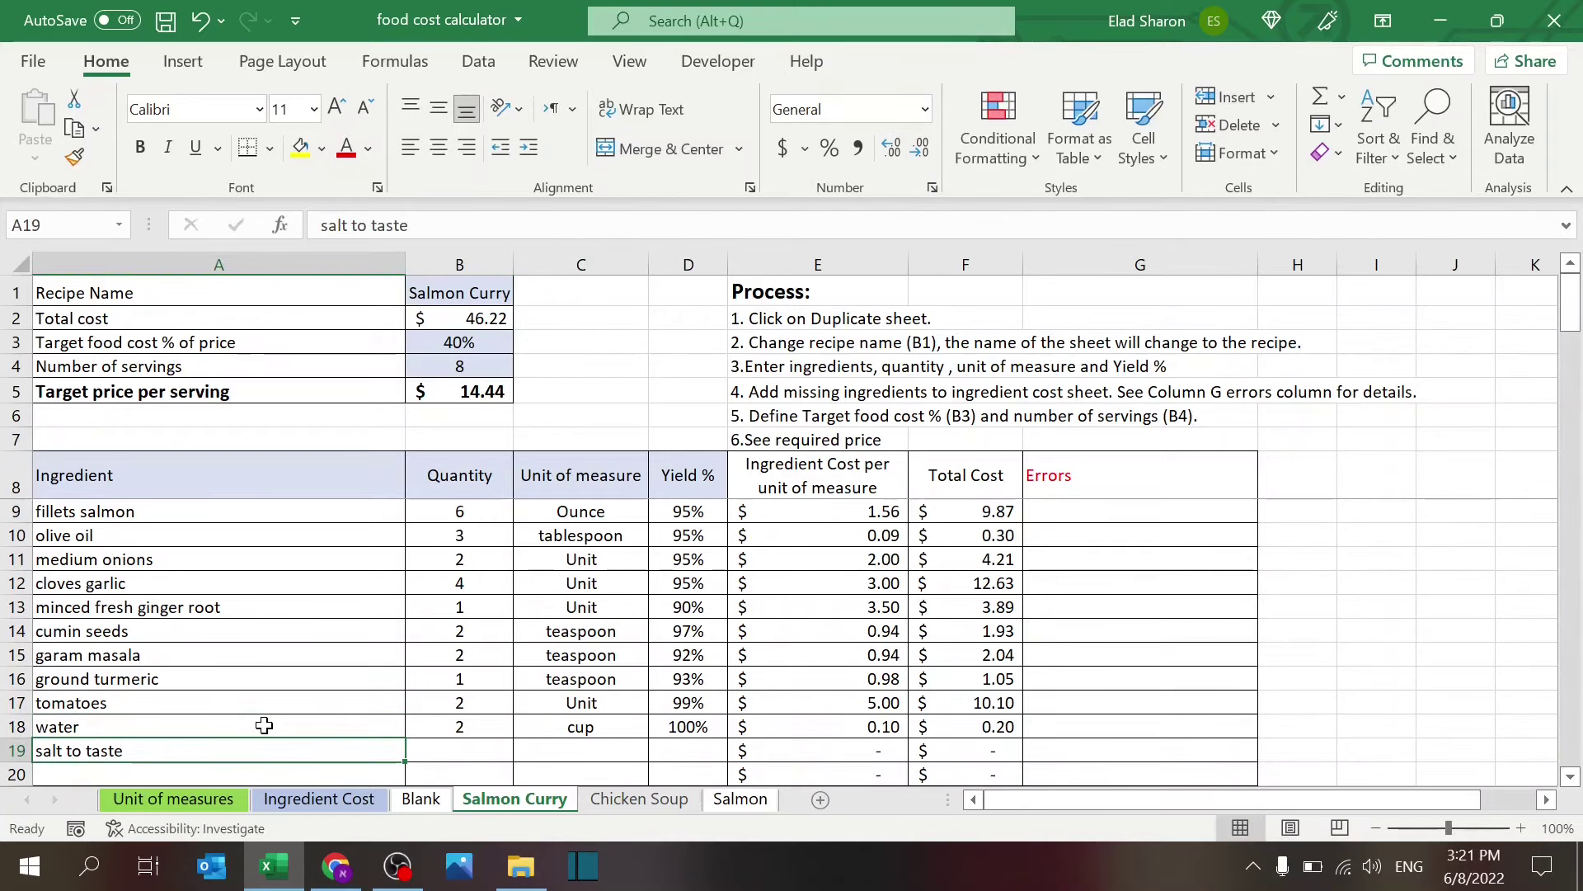
pyautogui.click(264, 726)
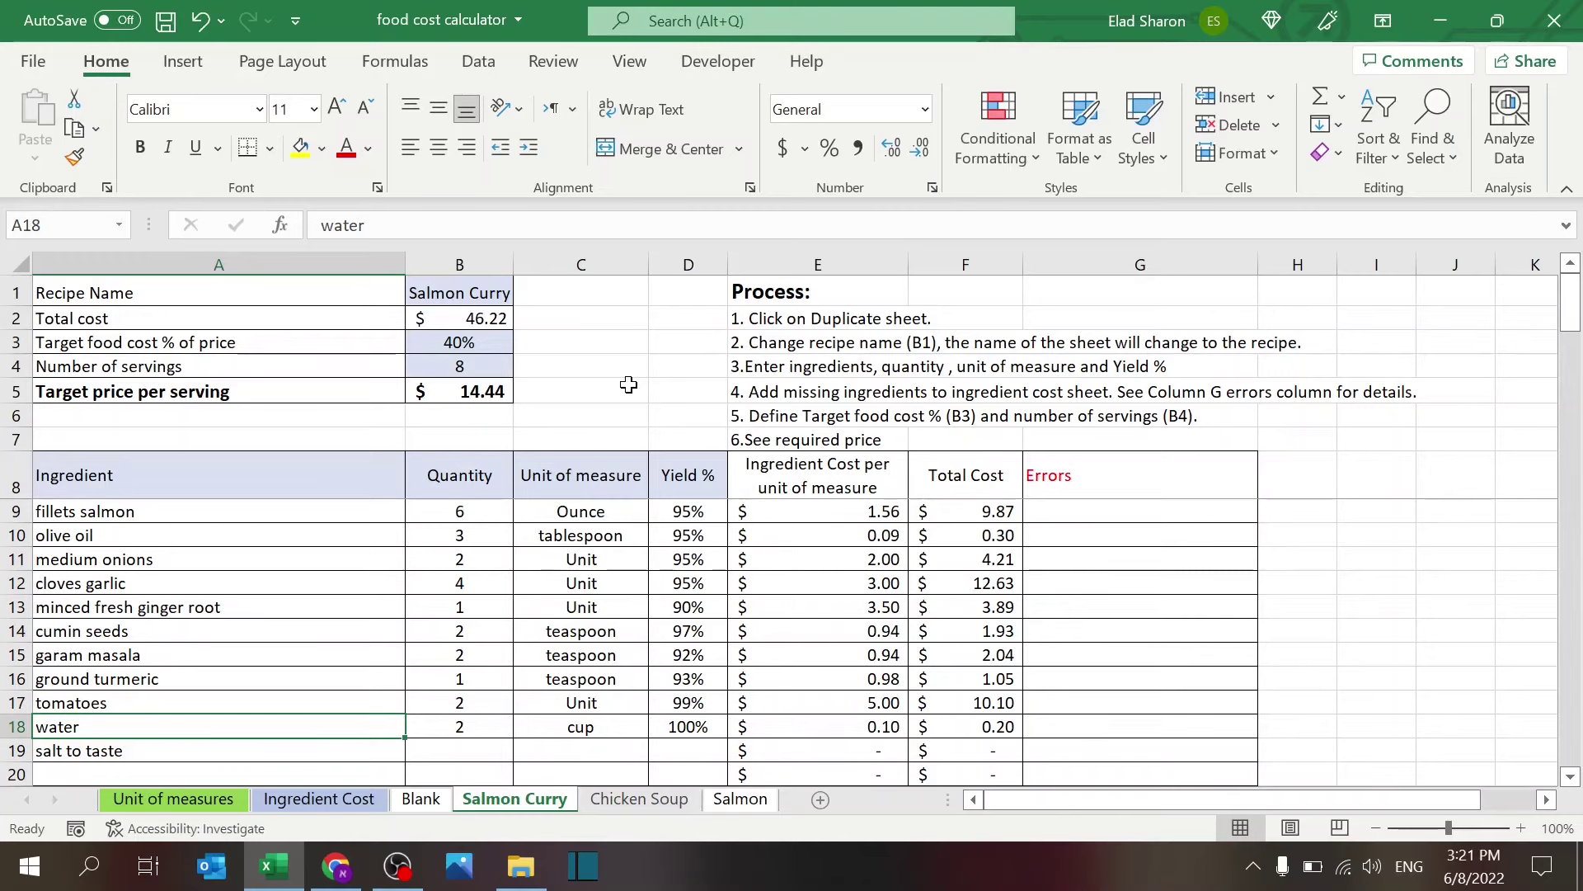
pyautogui.click(511, 392)
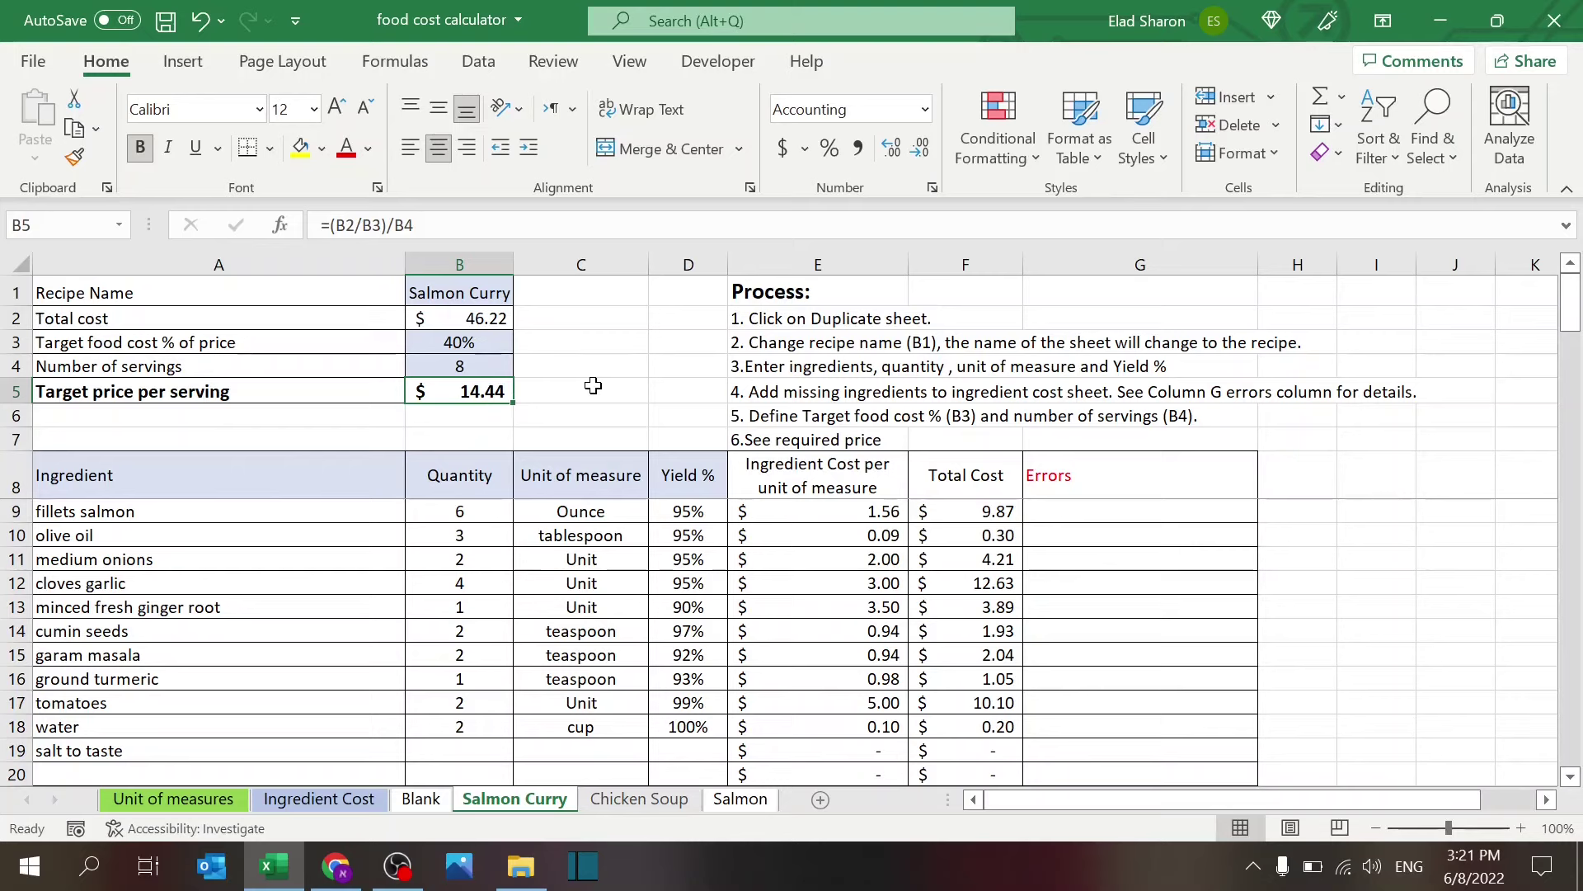
pyautogui.click(420, 318)
pyautogui.click(421, 343)
pyautogui.click(582, 390)
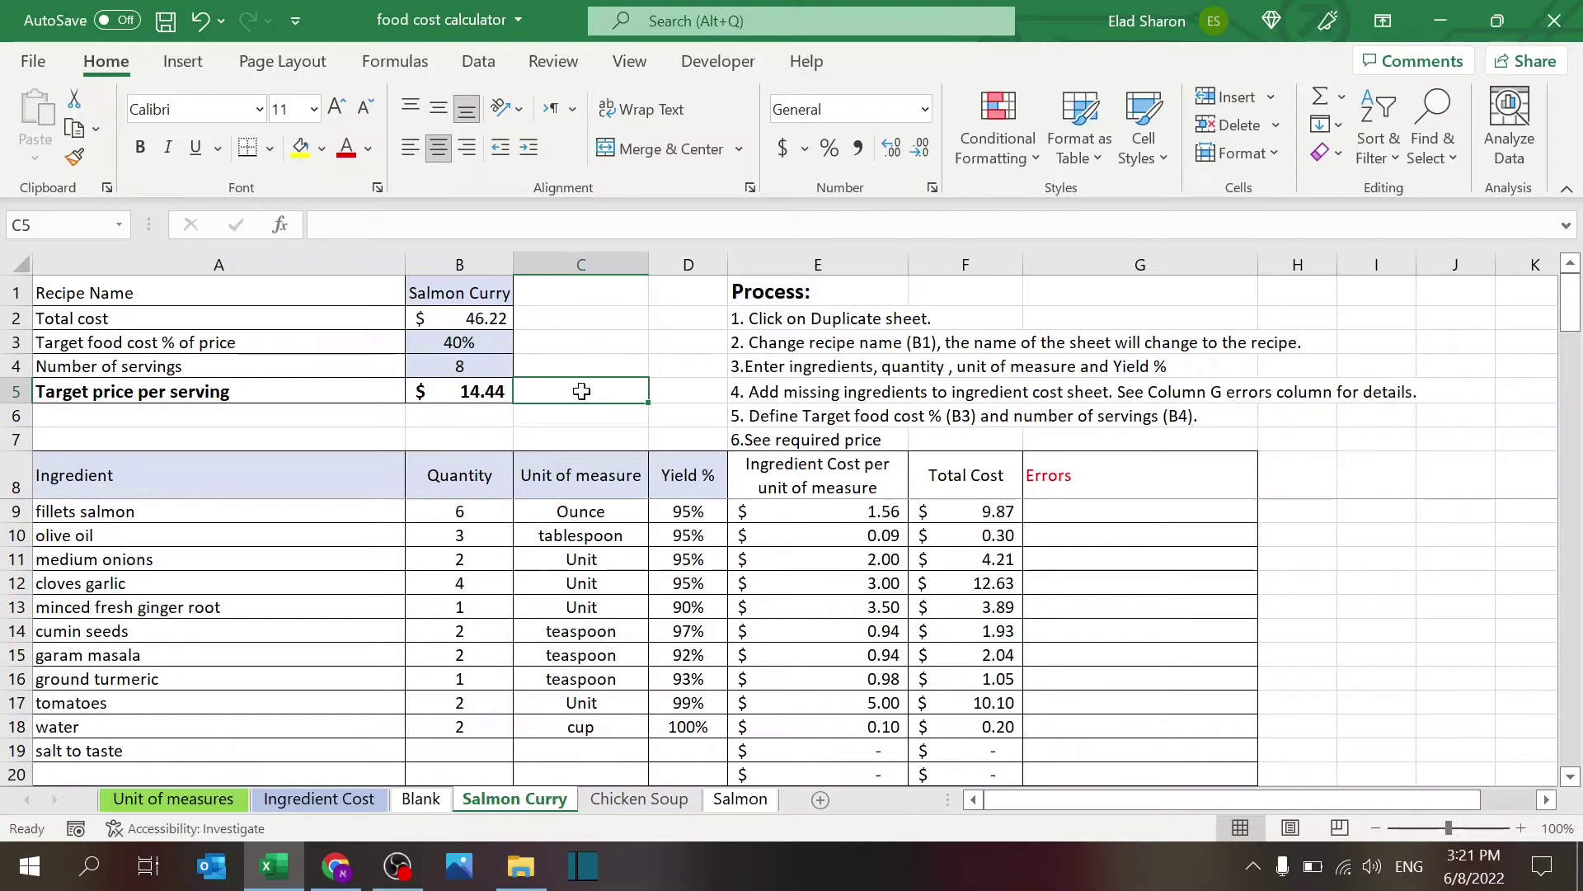
# - Examine how many ingredient rows the Salmon Curry table offers, going down to its last row and back up
pyautogui.click(289, 663)
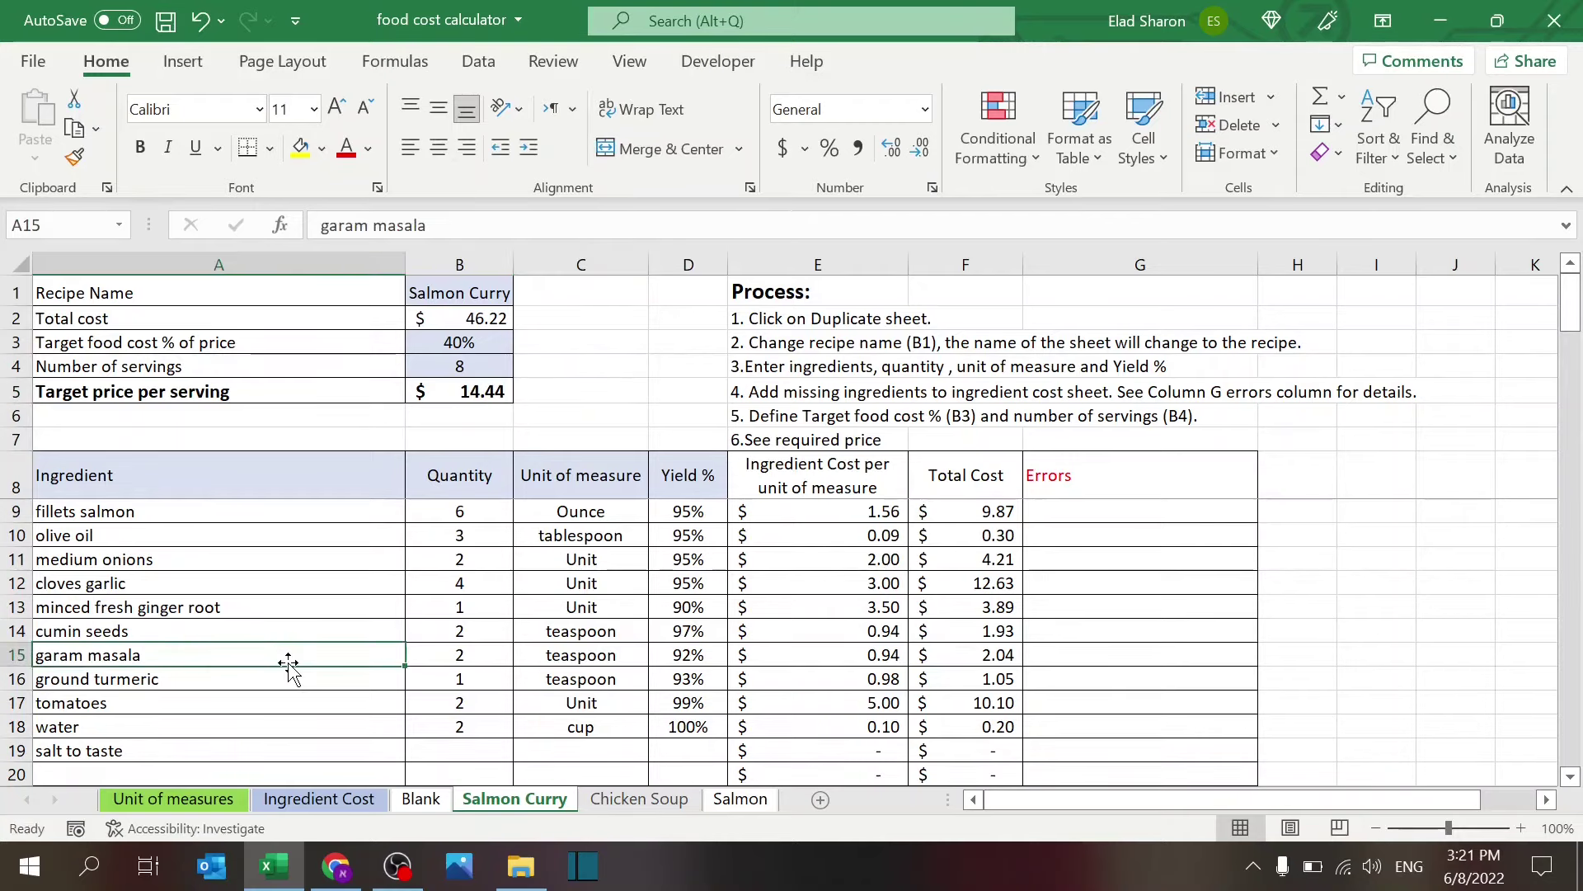
pyautogui.press('pagedown')
pyautogui.press('pagedown')
pyautogui.press('pagedown')
pyautogui.press('pagedown')
pyautogui.press('pagedown')
pyautogui.press('pagedown')
pyautogui.press('pagedown')
pyautogui.press('pagedown')
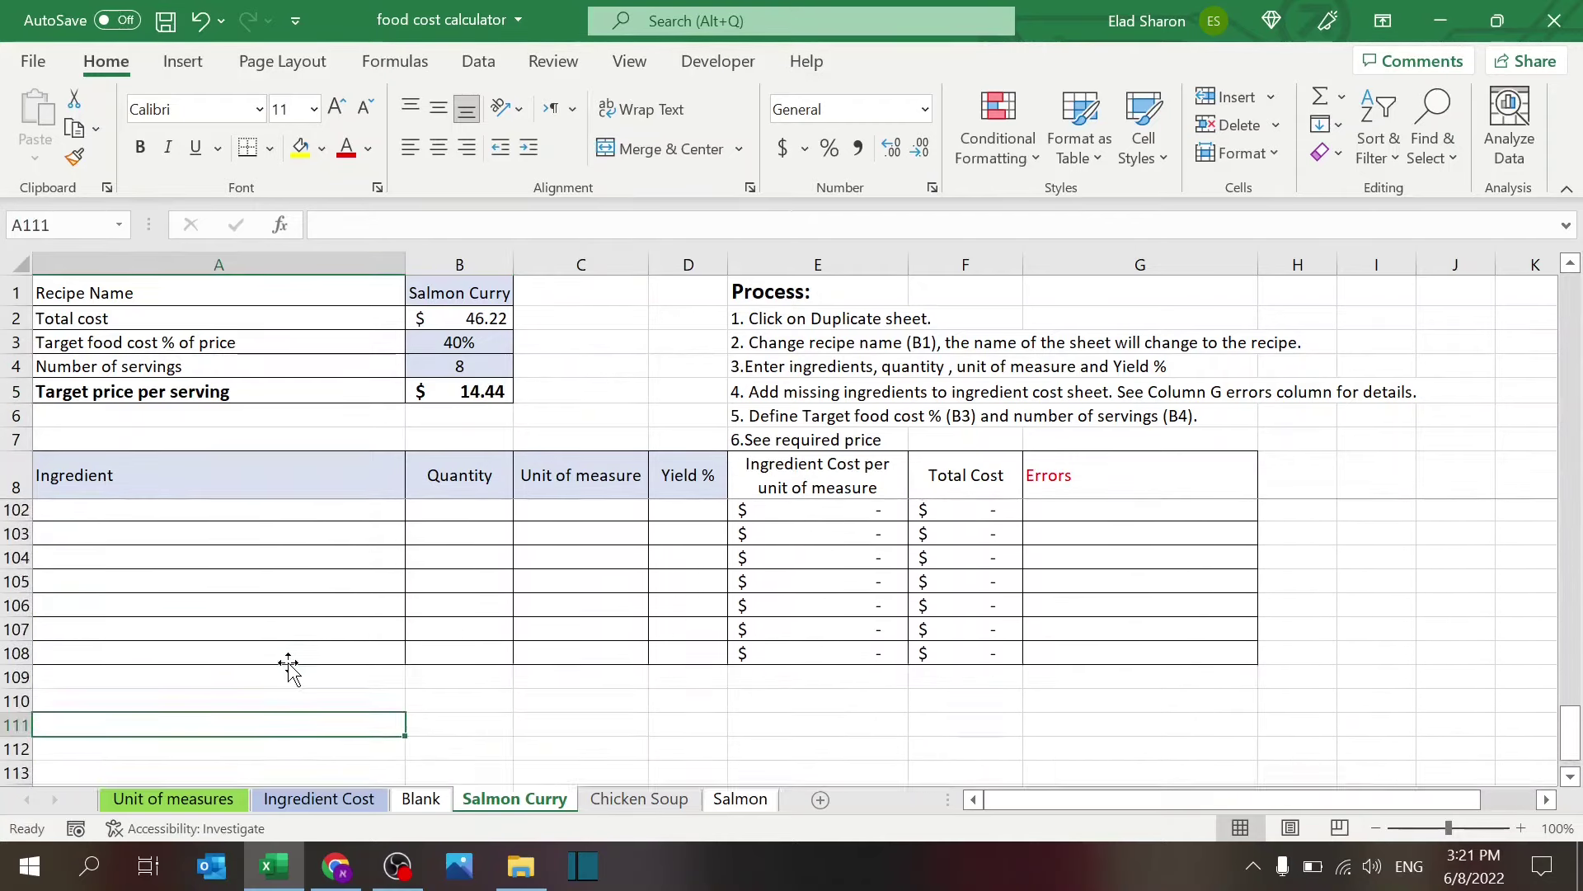
pyautogui.press('Up')
pyautogui.press('Up')
pyautogui.press('Up')
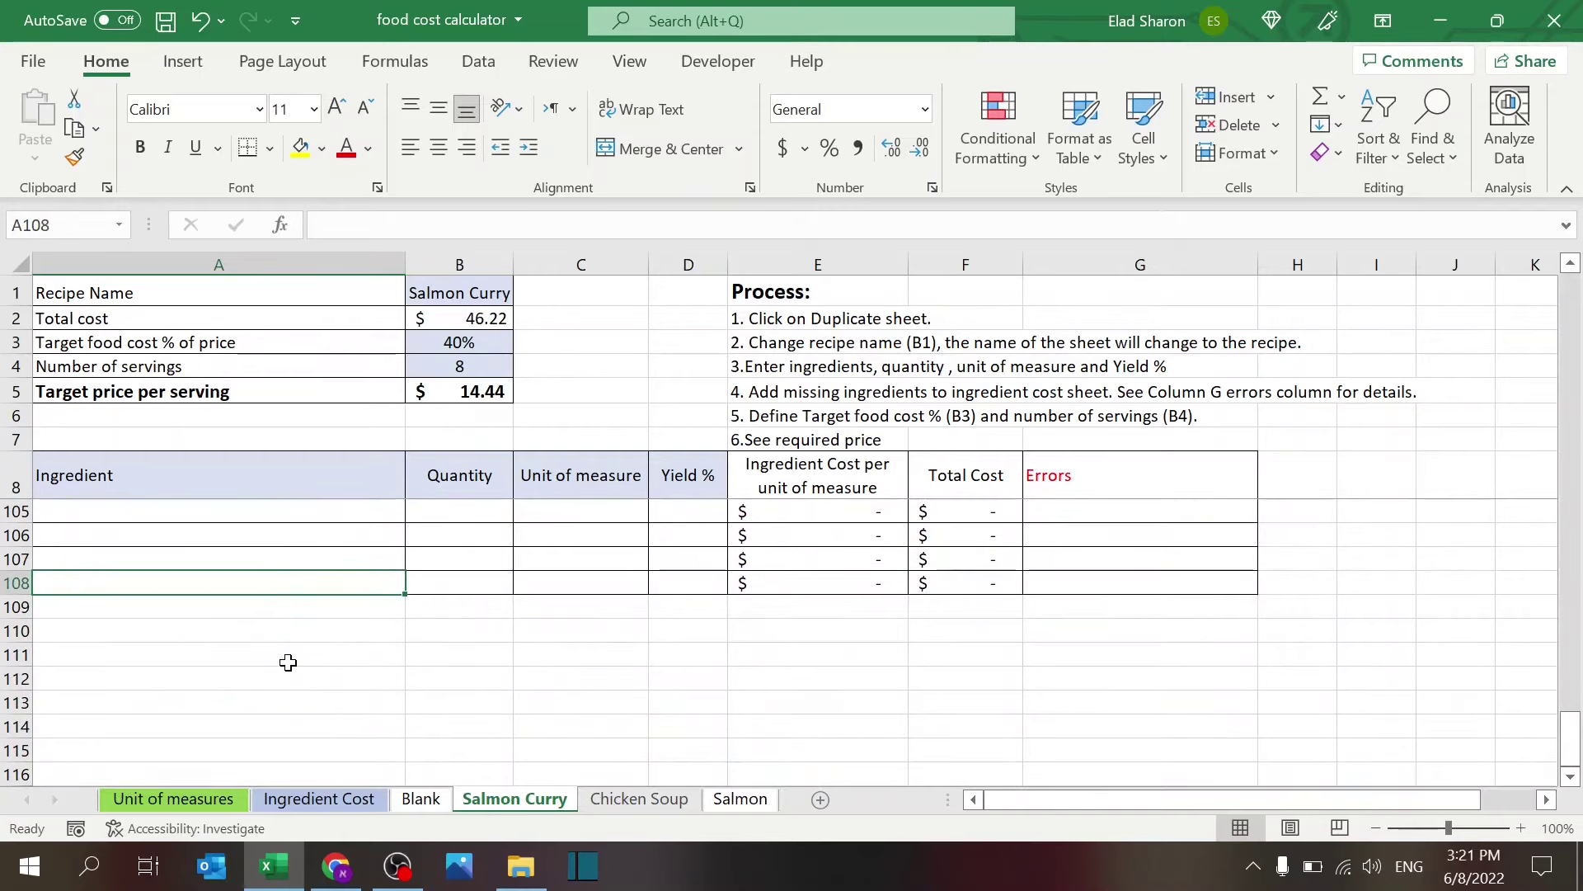
pyautogui.press('pageup')
pyautogui.press('pageup')
pyautogui.press('pageup')
pyautogui.press('pageup')
pyautogui.press('pageup')
pyautogui.press('pageup')
pyautogui.press('pageup')
pyautogui.press('pageup')
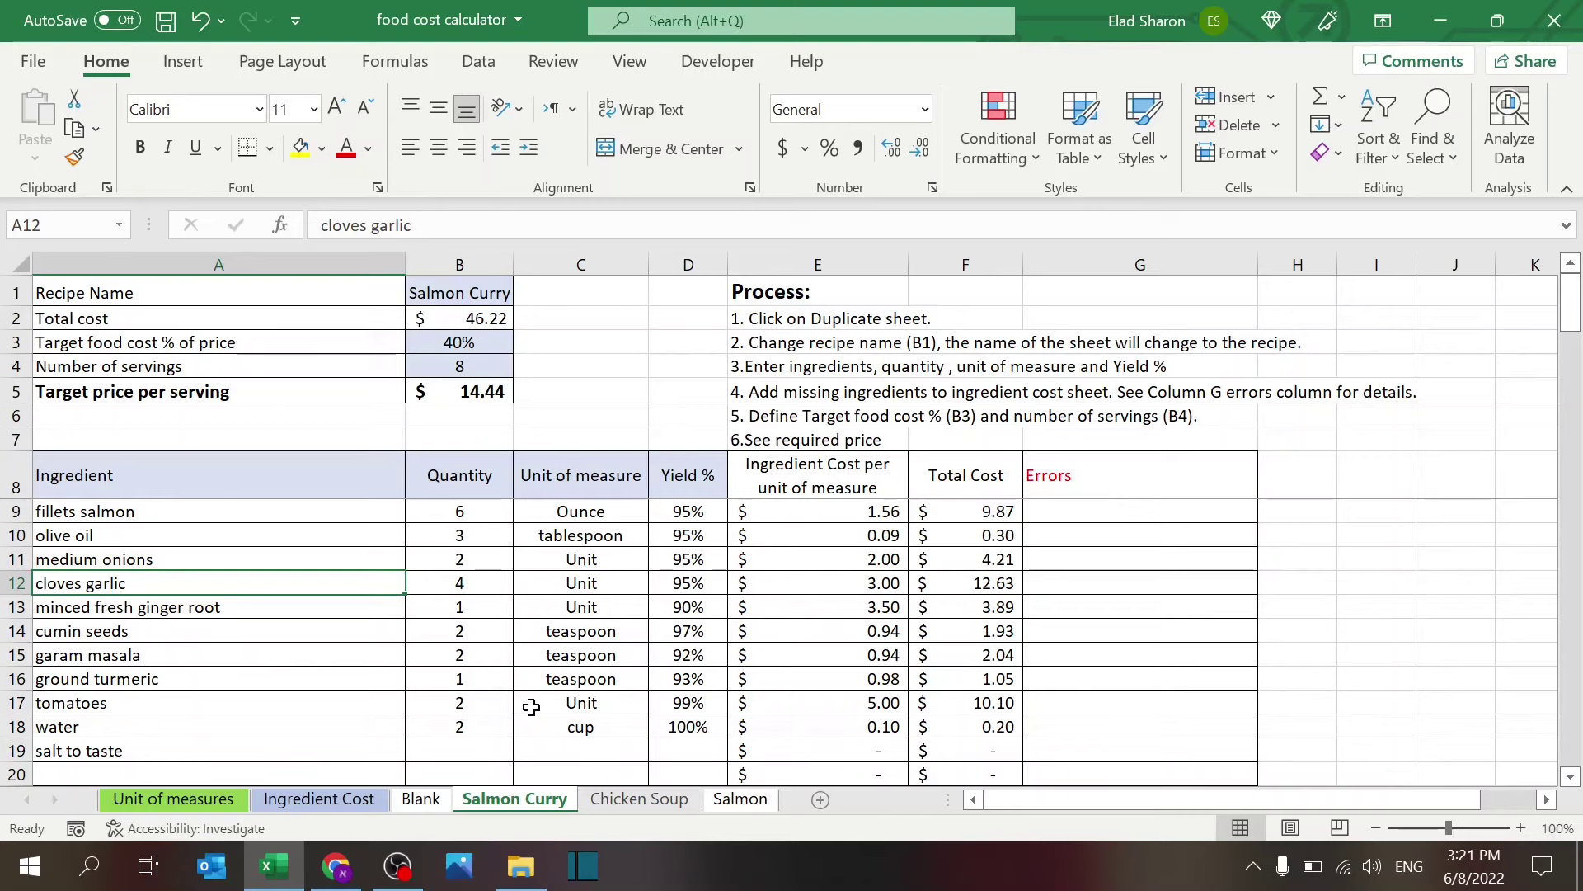
# - Examine how many blank rows the Ingredient Cost table provides for further ingredients
pyautogui.click(357, 804)
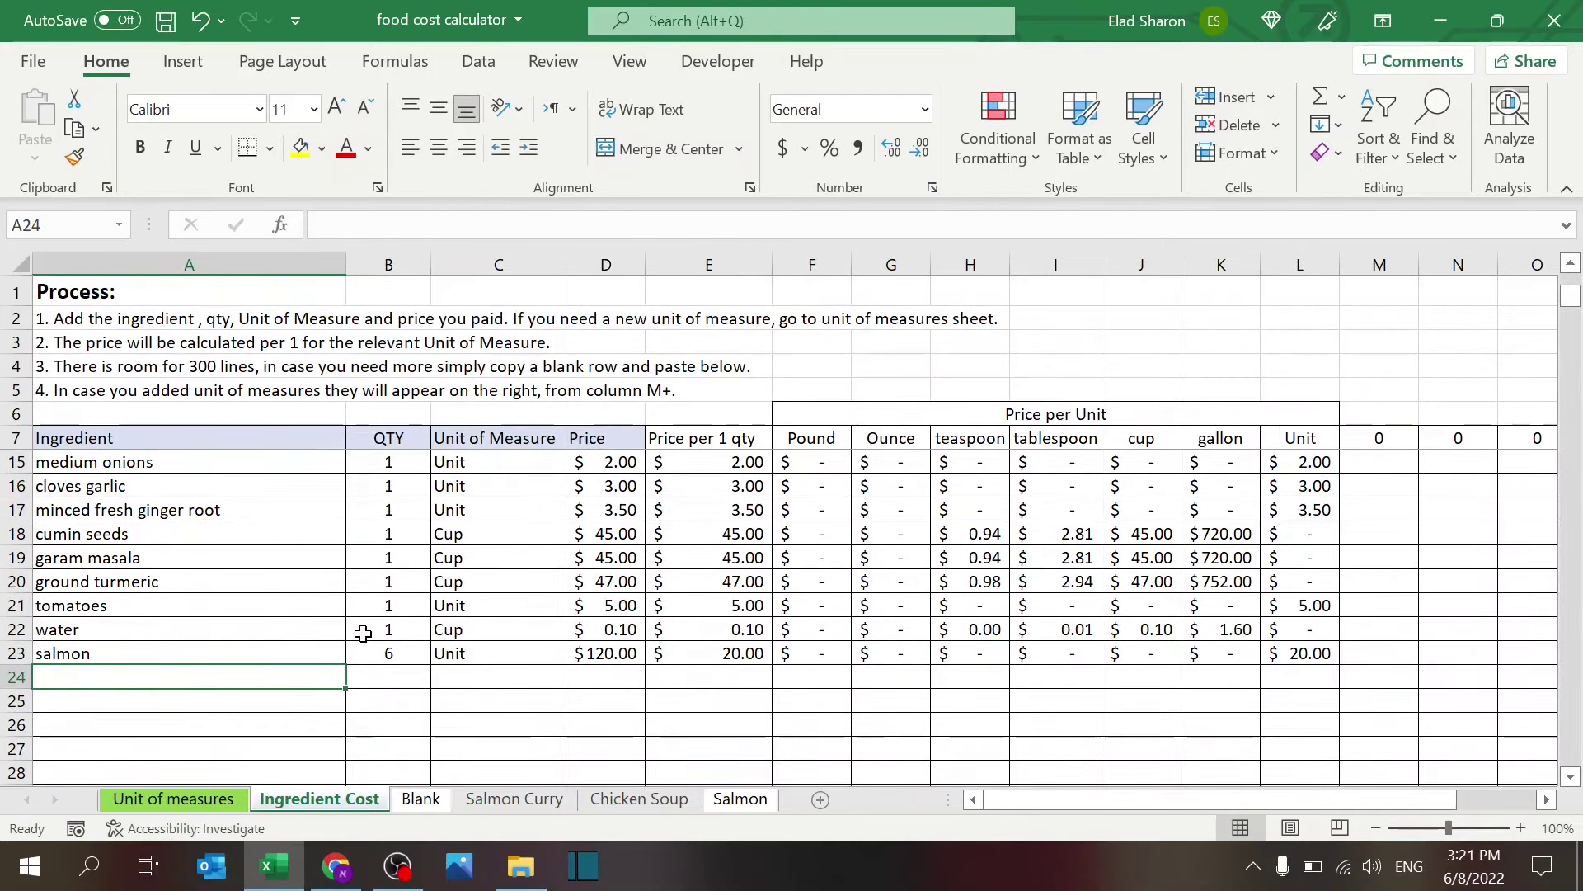
pyautogui.hotkey('ctrl', 'shift', 'Down')
pyautogui.press('Up')
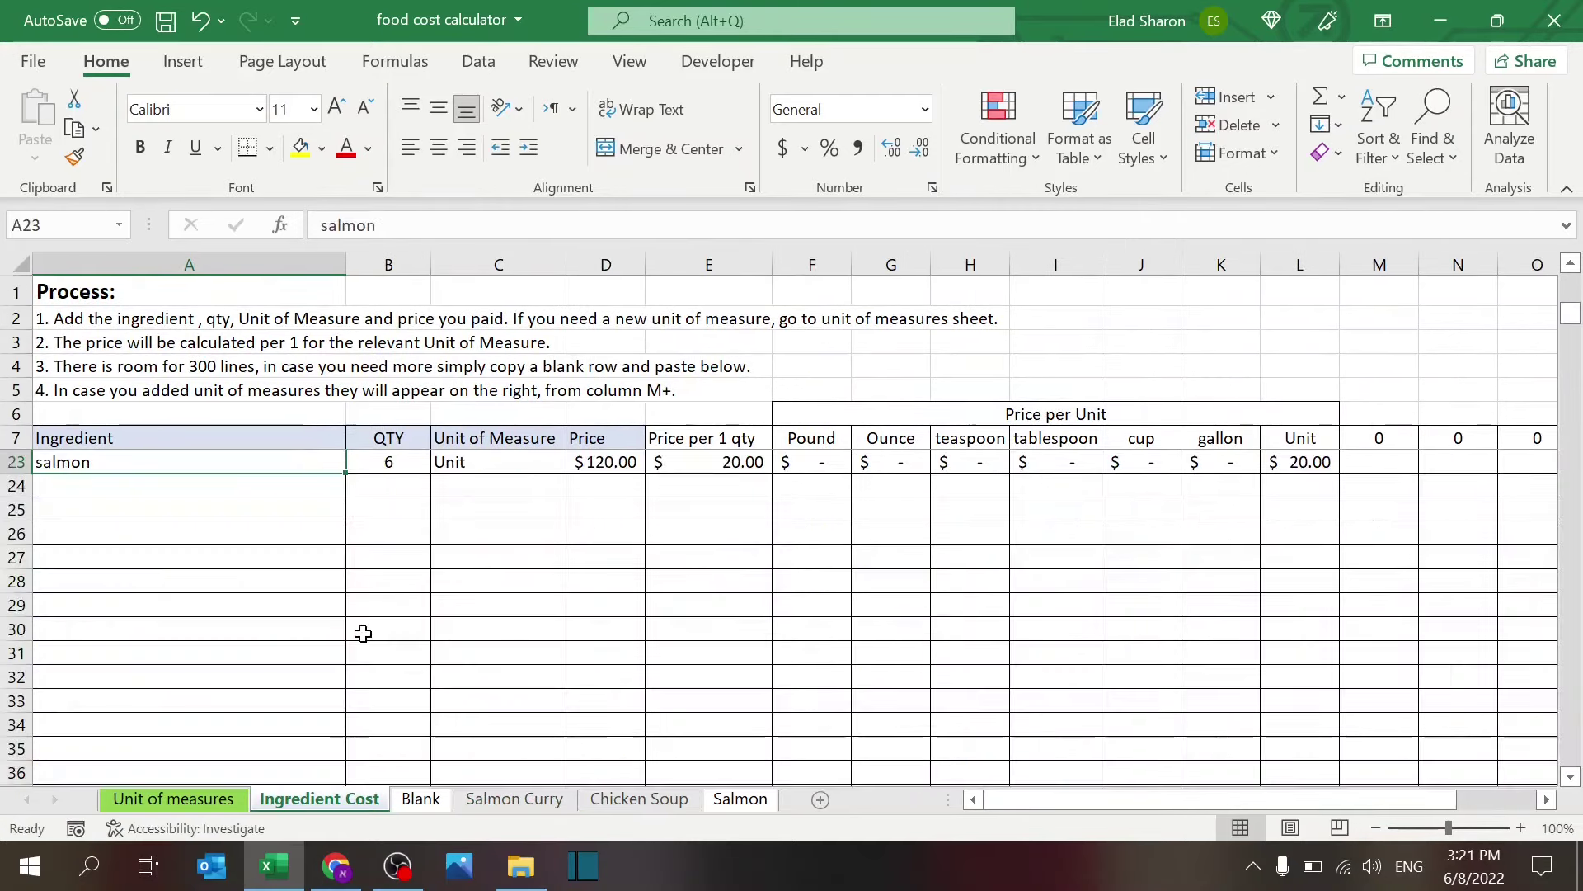
pyautogui.press('pagedown')
pyautogui.press('pagedown')
pyautogui.press('pagedown')
pyautogui.press('pagedown')
pyautogui.press('pagedown')
pyautogui.press('pagedown')
pyautogui.press('pagedown')
pyautogui.press('pagedown')
pyautogui.press('pagedown')
pyautogui.press('pagedown')
pyautogui.press('pagedown')
pyautogui.press('pagedown')
pyautogui.press('pagedown')
pyautogui.press('pagedown')
pyautogui.press('pagedown')
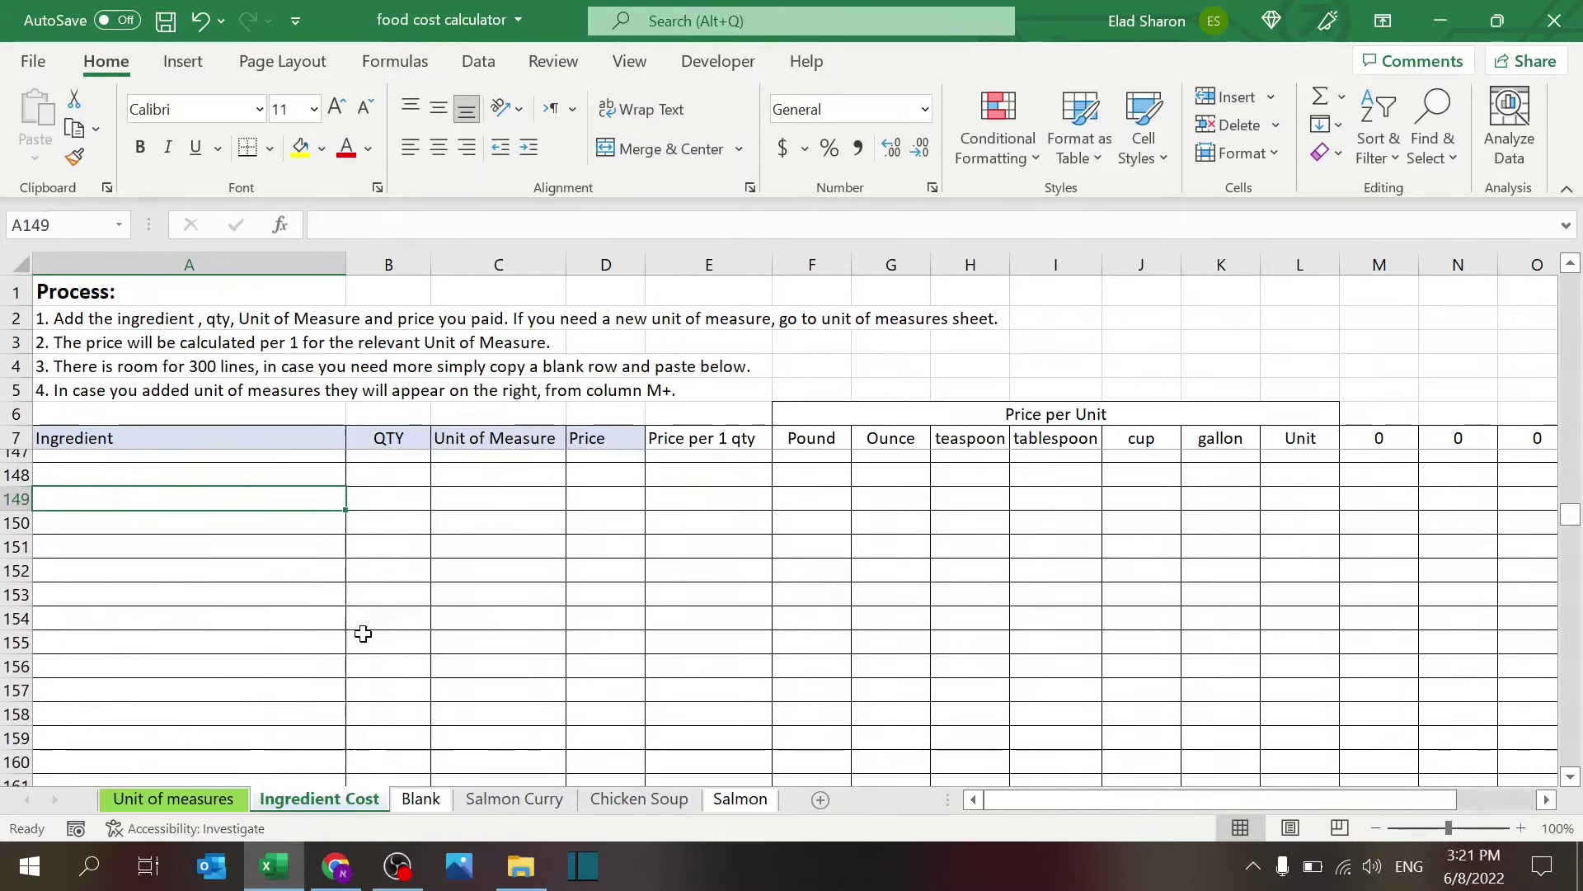
pyautogui.press('pageup')
pyautogui.press('pageup')
pyautogui.press('pageup')
pyautogui.press('pageup')
pyautogui.press('pageup')
pyautogui.press('pageup')
pyautogui.press('pageup')
pyautogui.press('pageup')
pyautogui.press('pageup')
pyautogui.press('pageup')
pyautogui.press('pageup')
pyautogui.press('pageup')
pyautogui.press('pageup')
pyautogui.press('pageup')
pyautogui.press('pageup')
pyautogui.press('pageup')
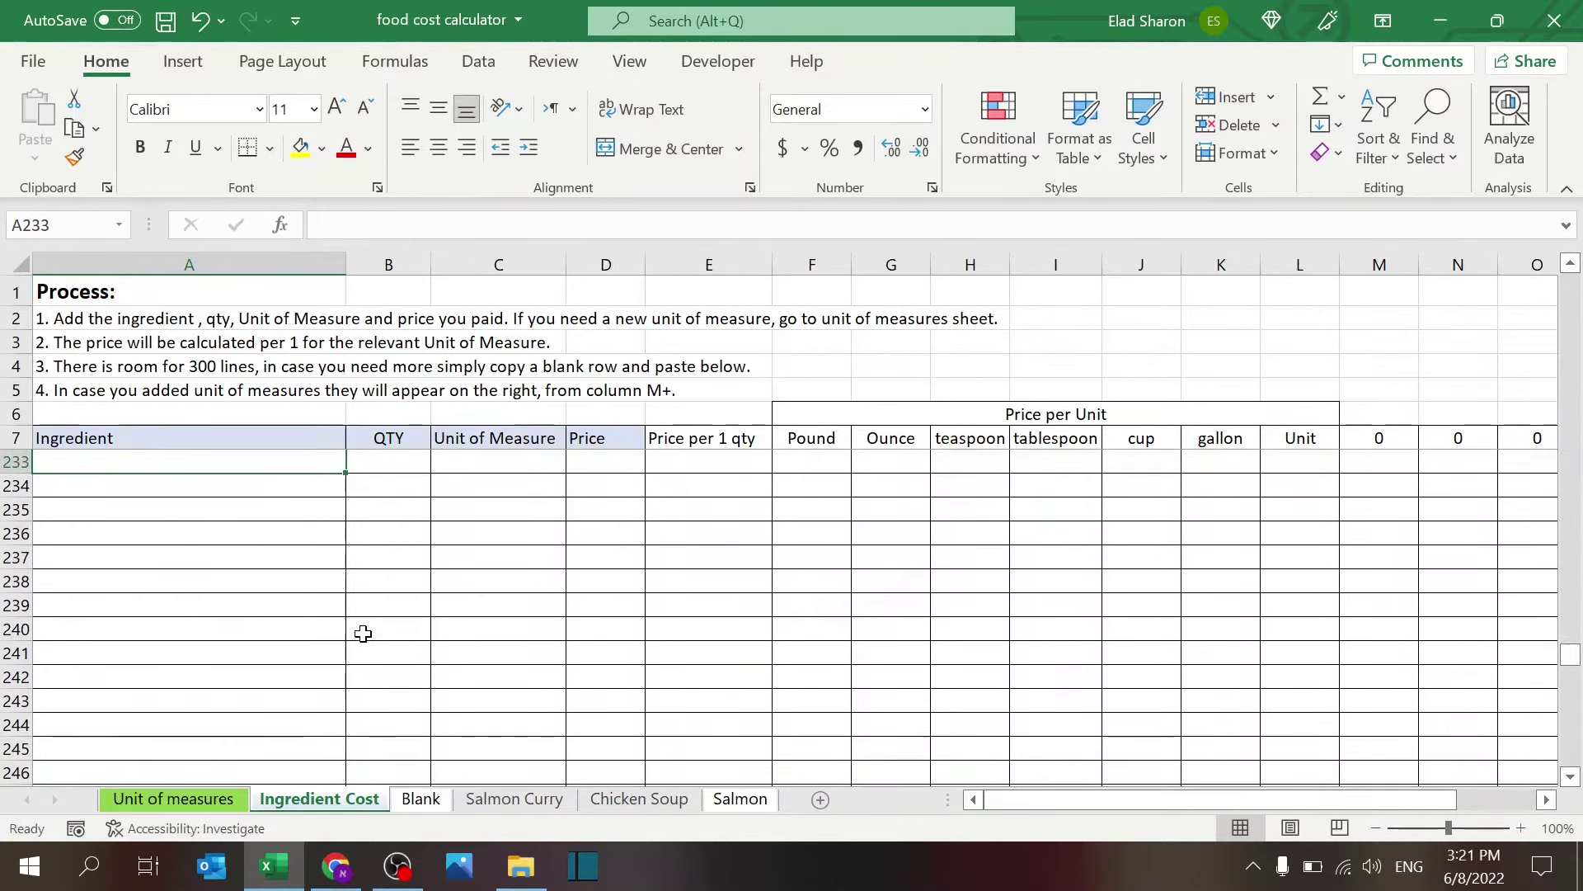
# - On the Unit of measures sheet, add "litre" as a new row in the conversion table below Unit
pyautogui.click(217, 797)
pyautogui.click(174, 628)
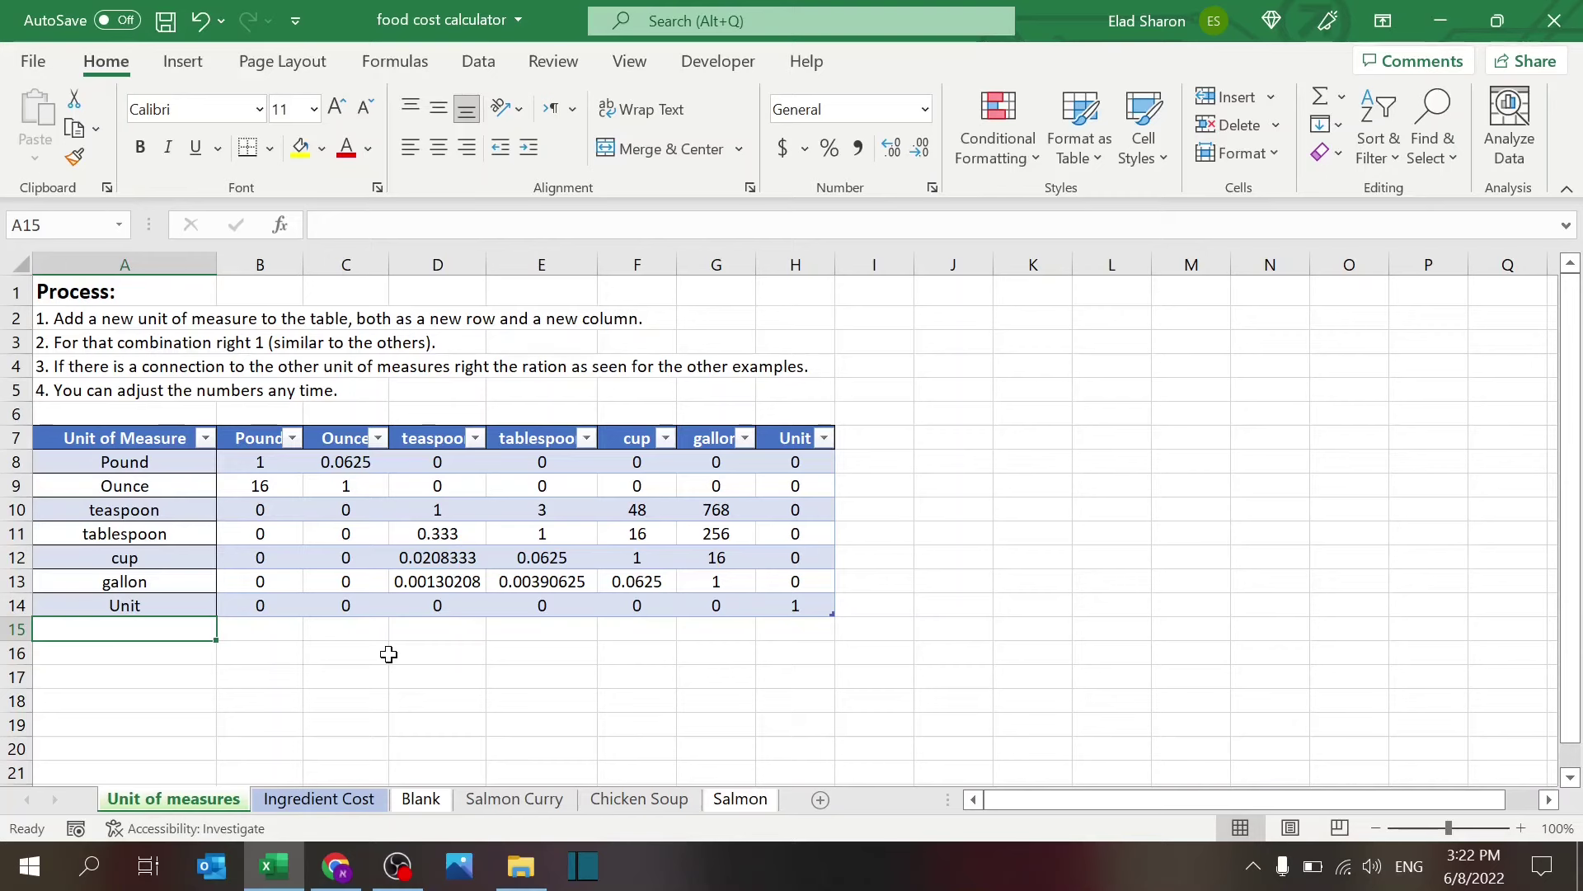
pyautogui.write('L')
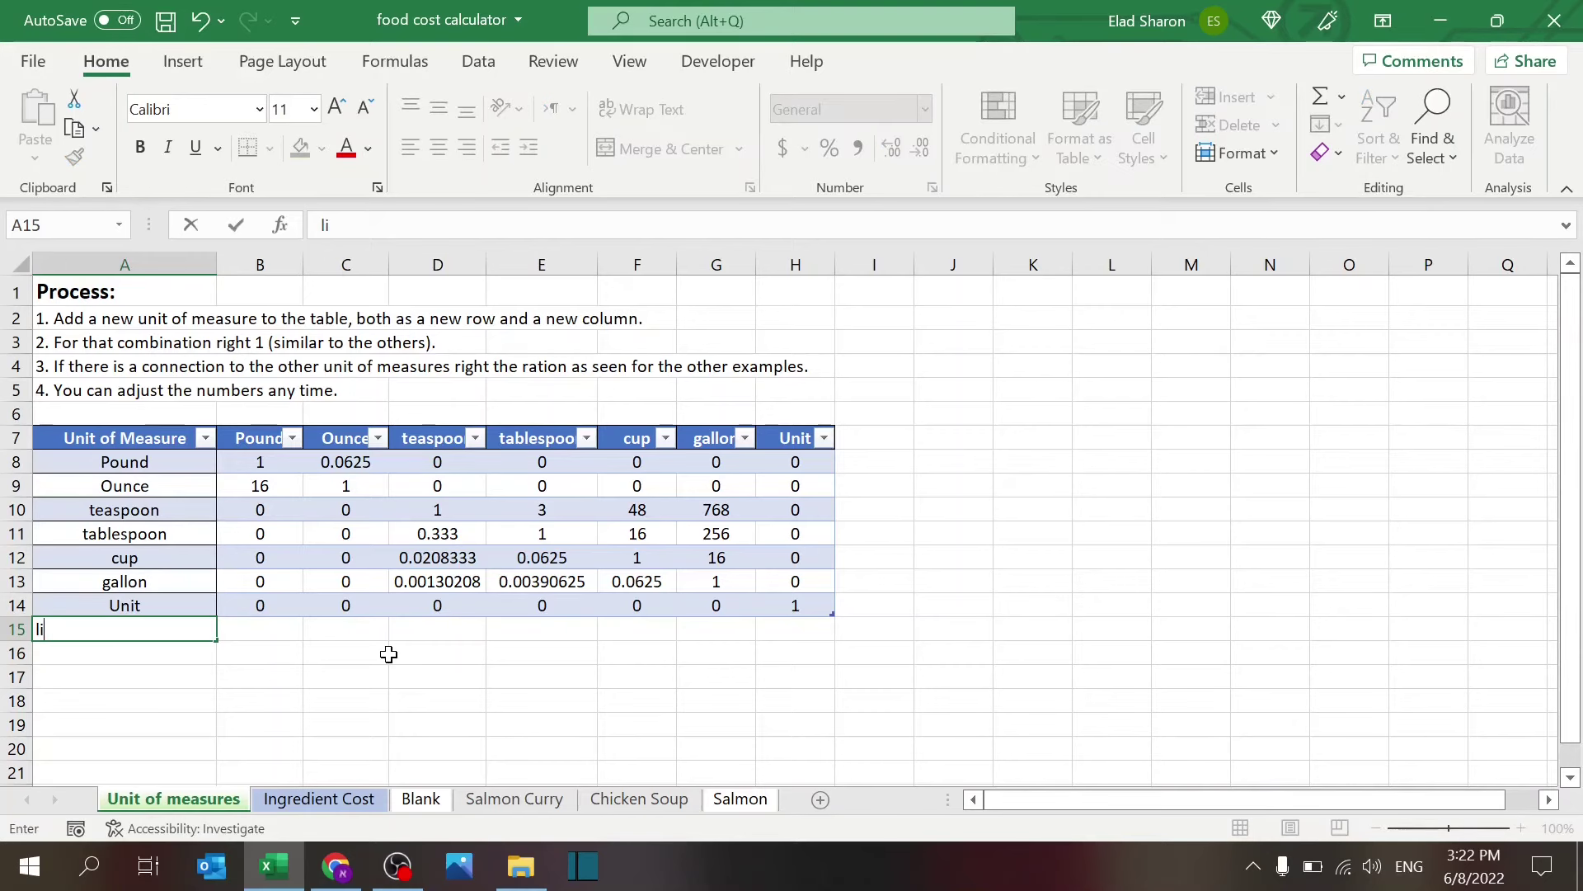
pyautogui.write('itre')
pyautogui.press('Return')
pyautogui.press('Up')
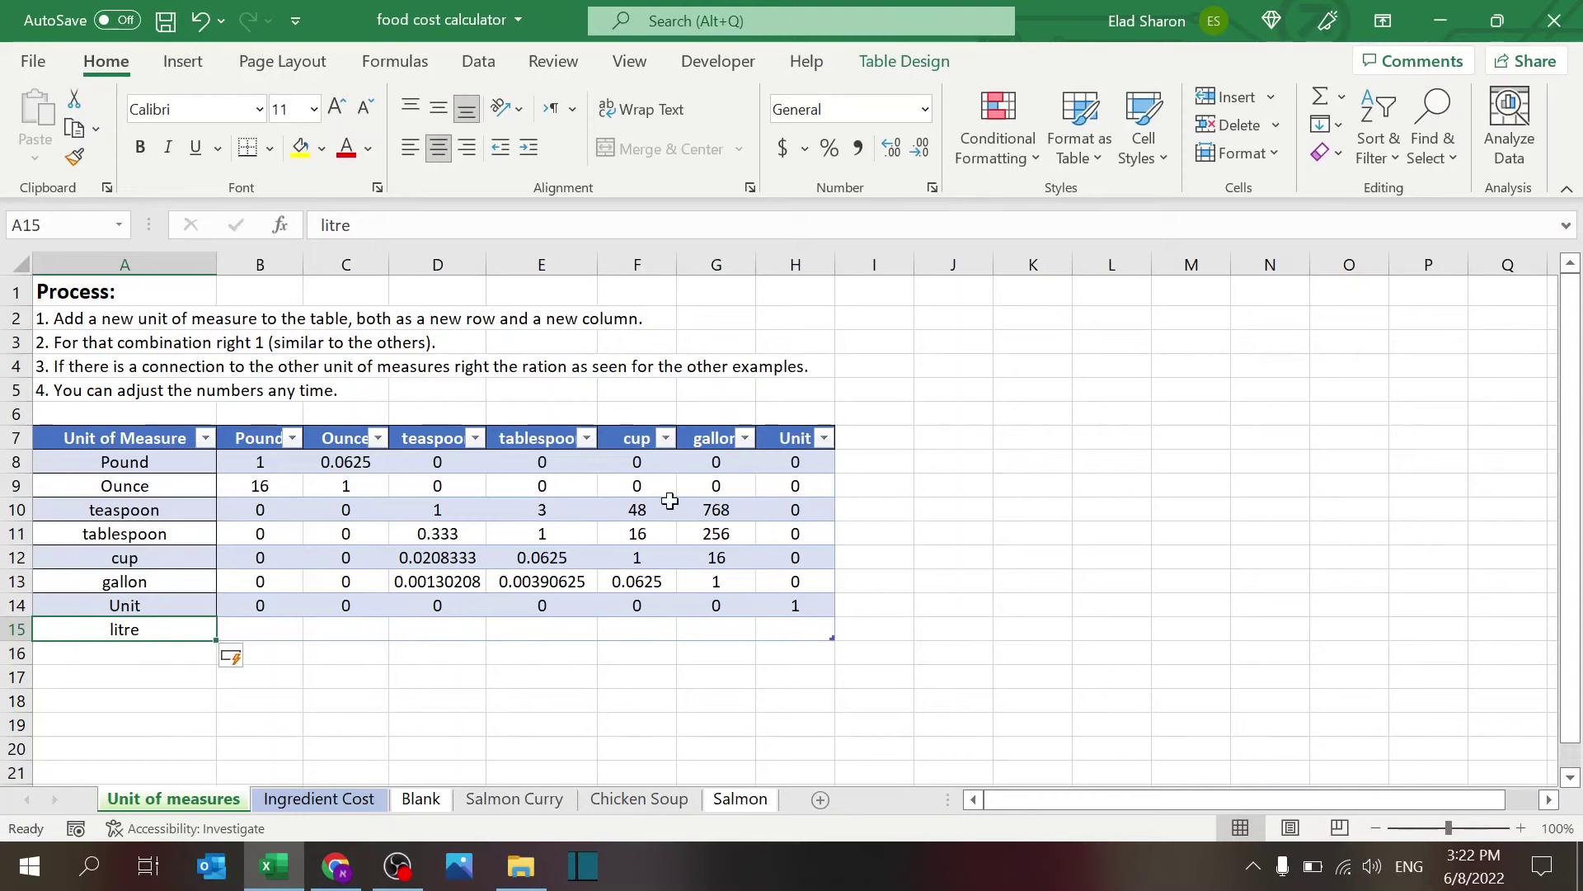
# - Add "litre" as a new column header in the conversion table after Unit
pyautogui.click(895, 437)
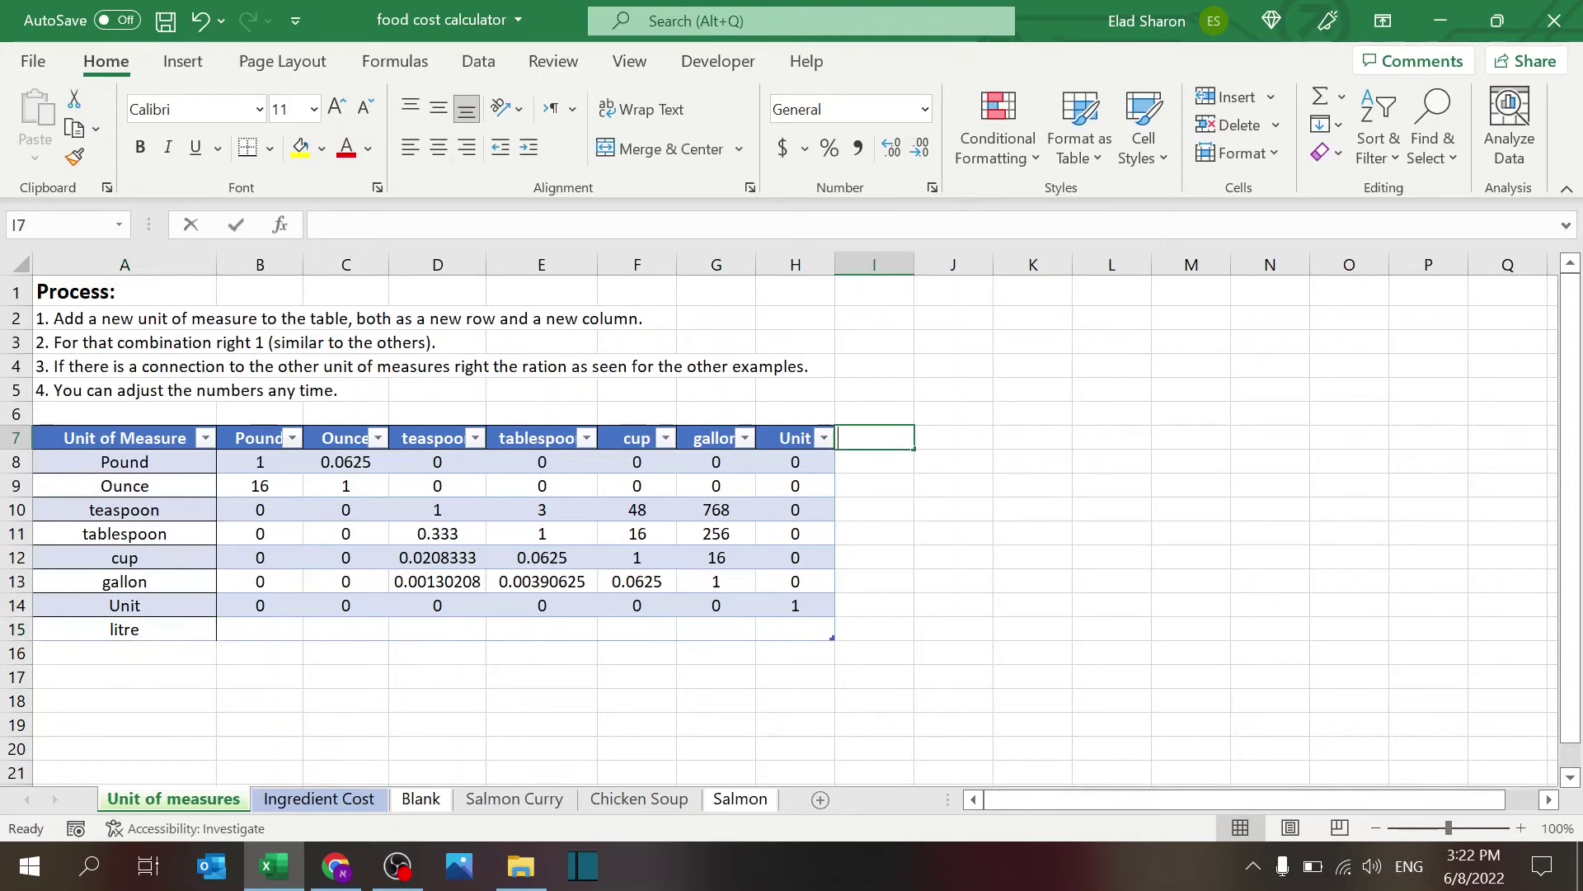
pyautogui.write('litre')
pyautogui.press('Return')
# - Enter 1 where the litre row meets the litre column
pyautogui.press('Down')
pyautogui.press('Down')
pyautogui.press('Down')
pyautogui.press('Down')
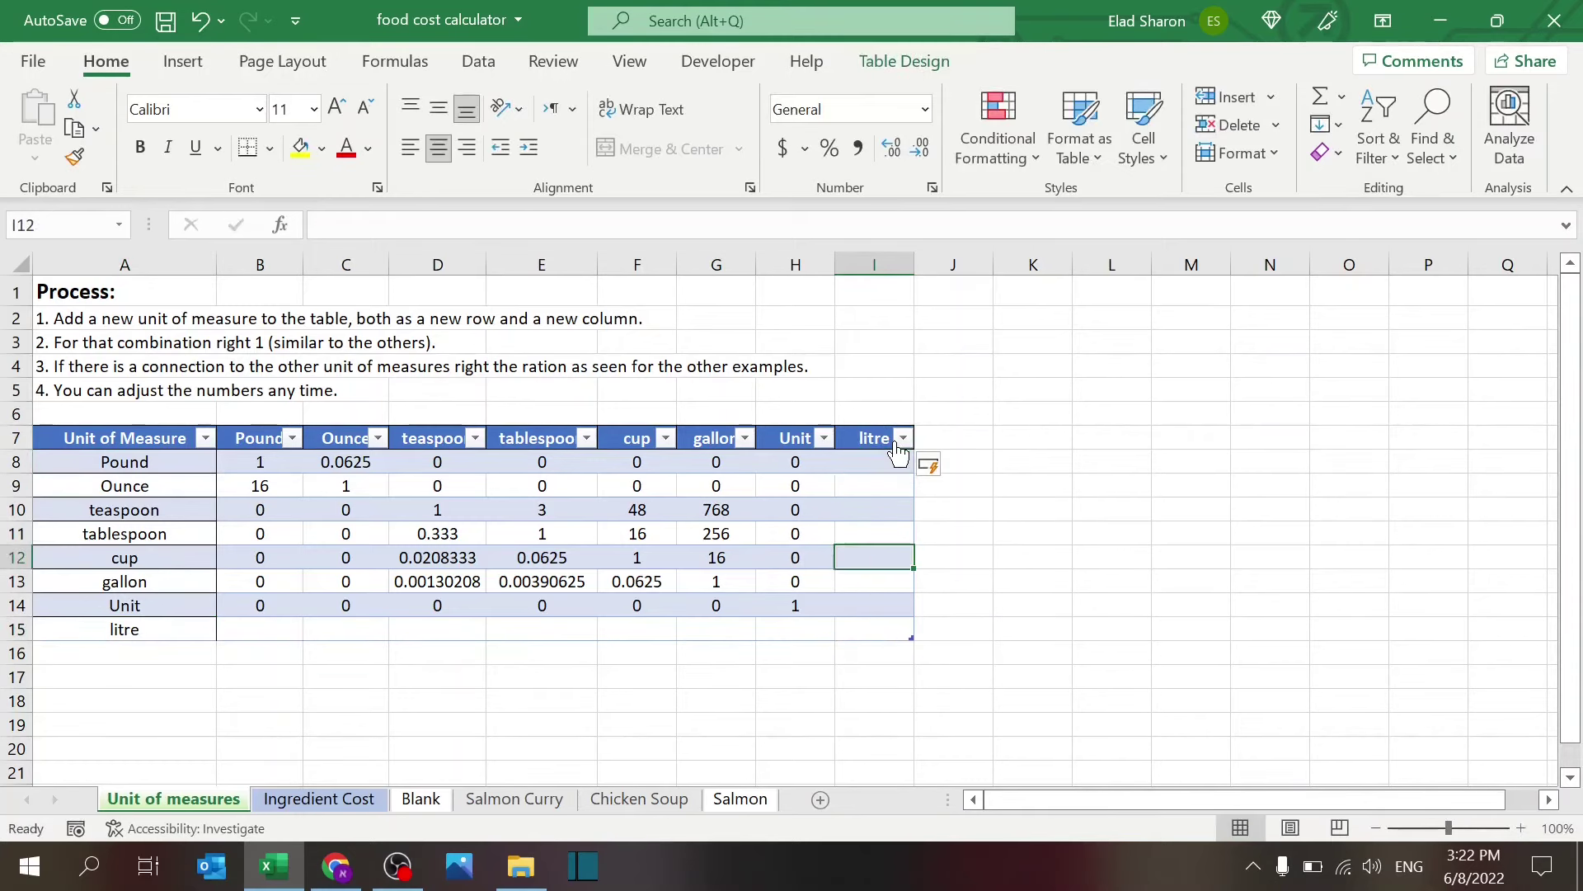
pyautogui.press('Down')
pyautogui.press('Down')
pyautogui.press('Down')
pyautogui.write('1')
pyautogui.press('Return')
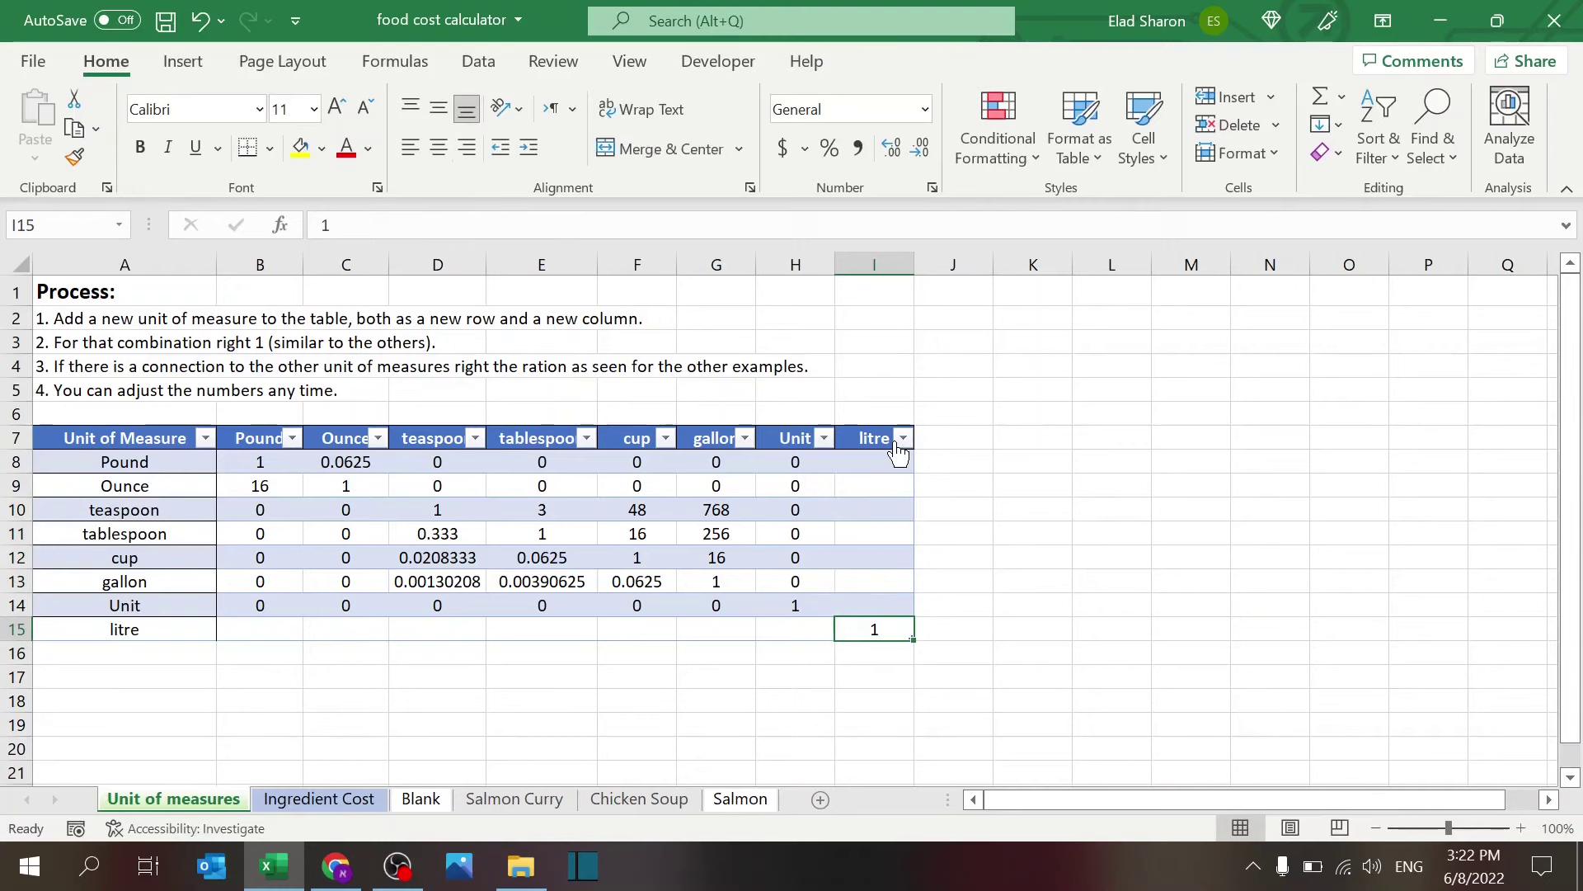
pyautogui.press('Up')
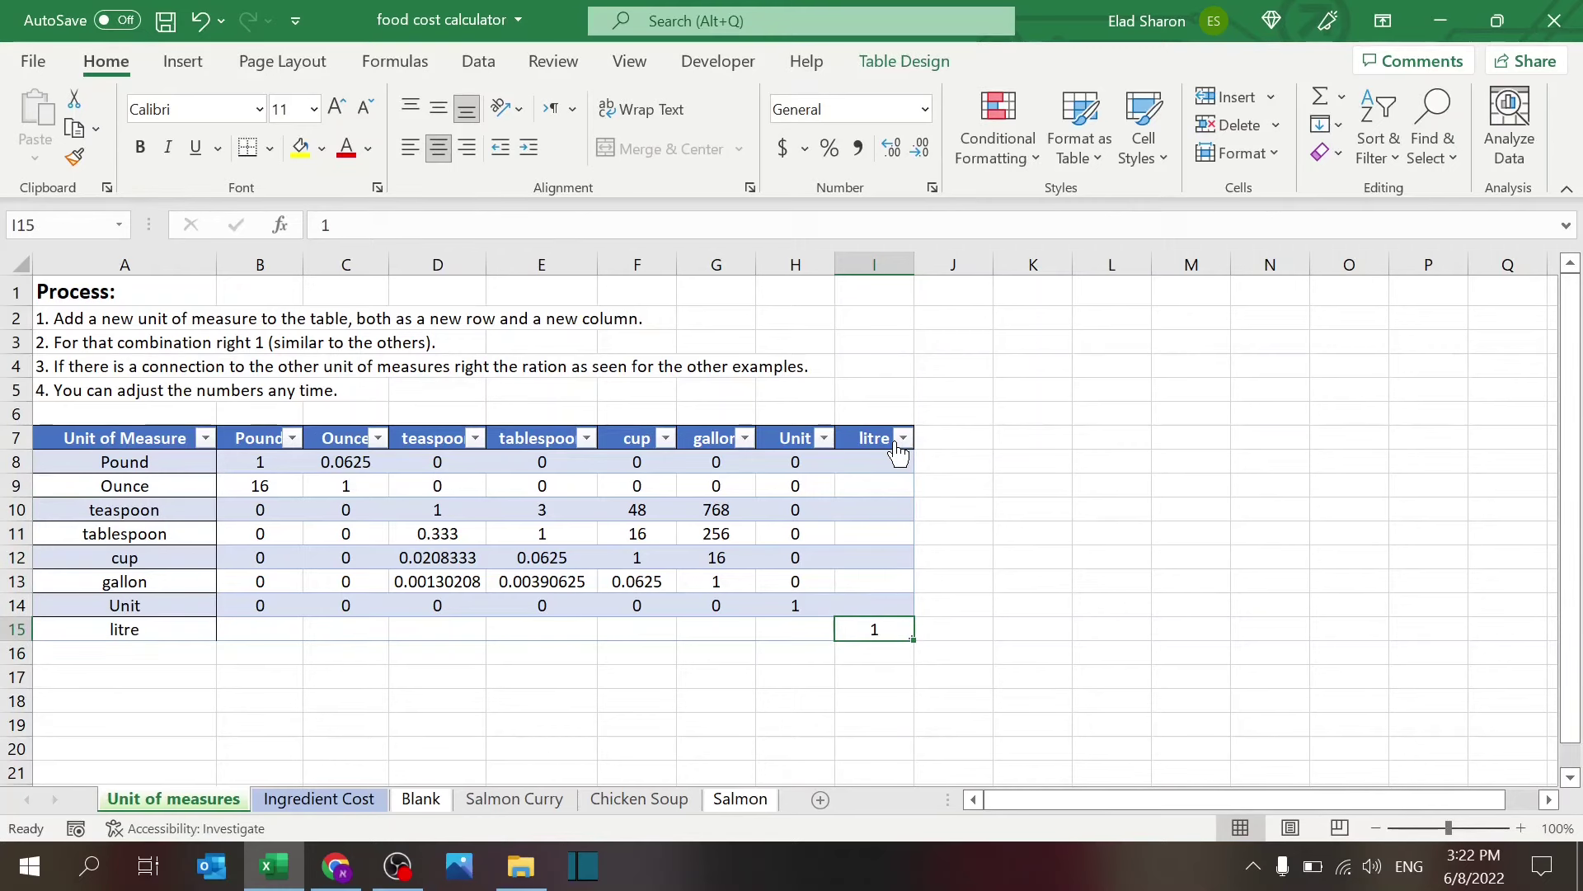
# - Set the conversion ratio in the cup row of the litre column to 4
pyautogui.click(456, 628)
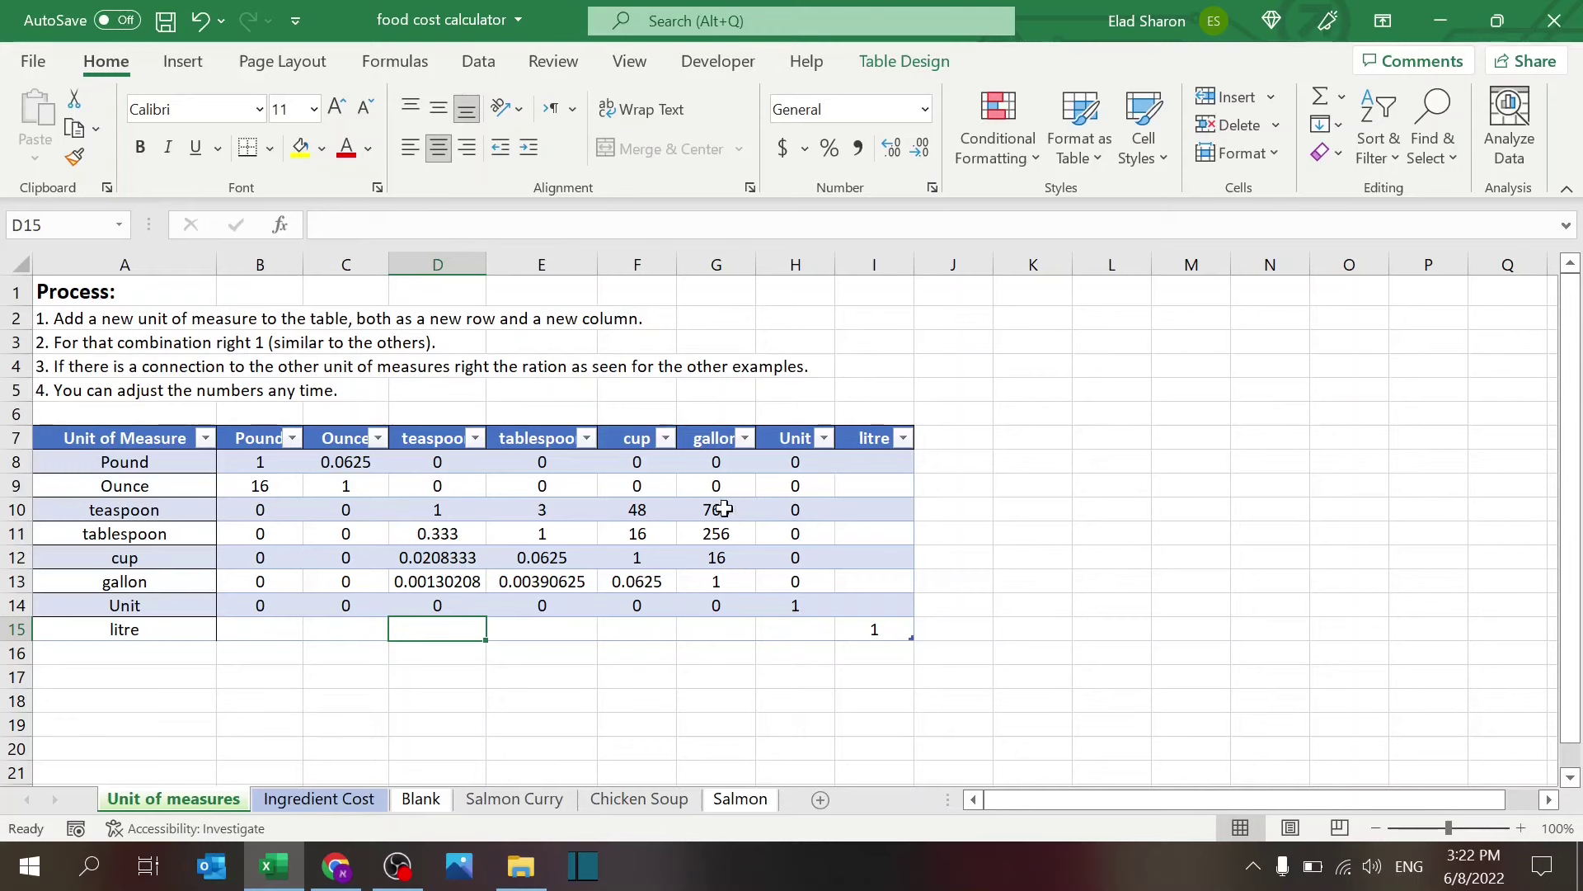
pyautogui.click(862, 558)
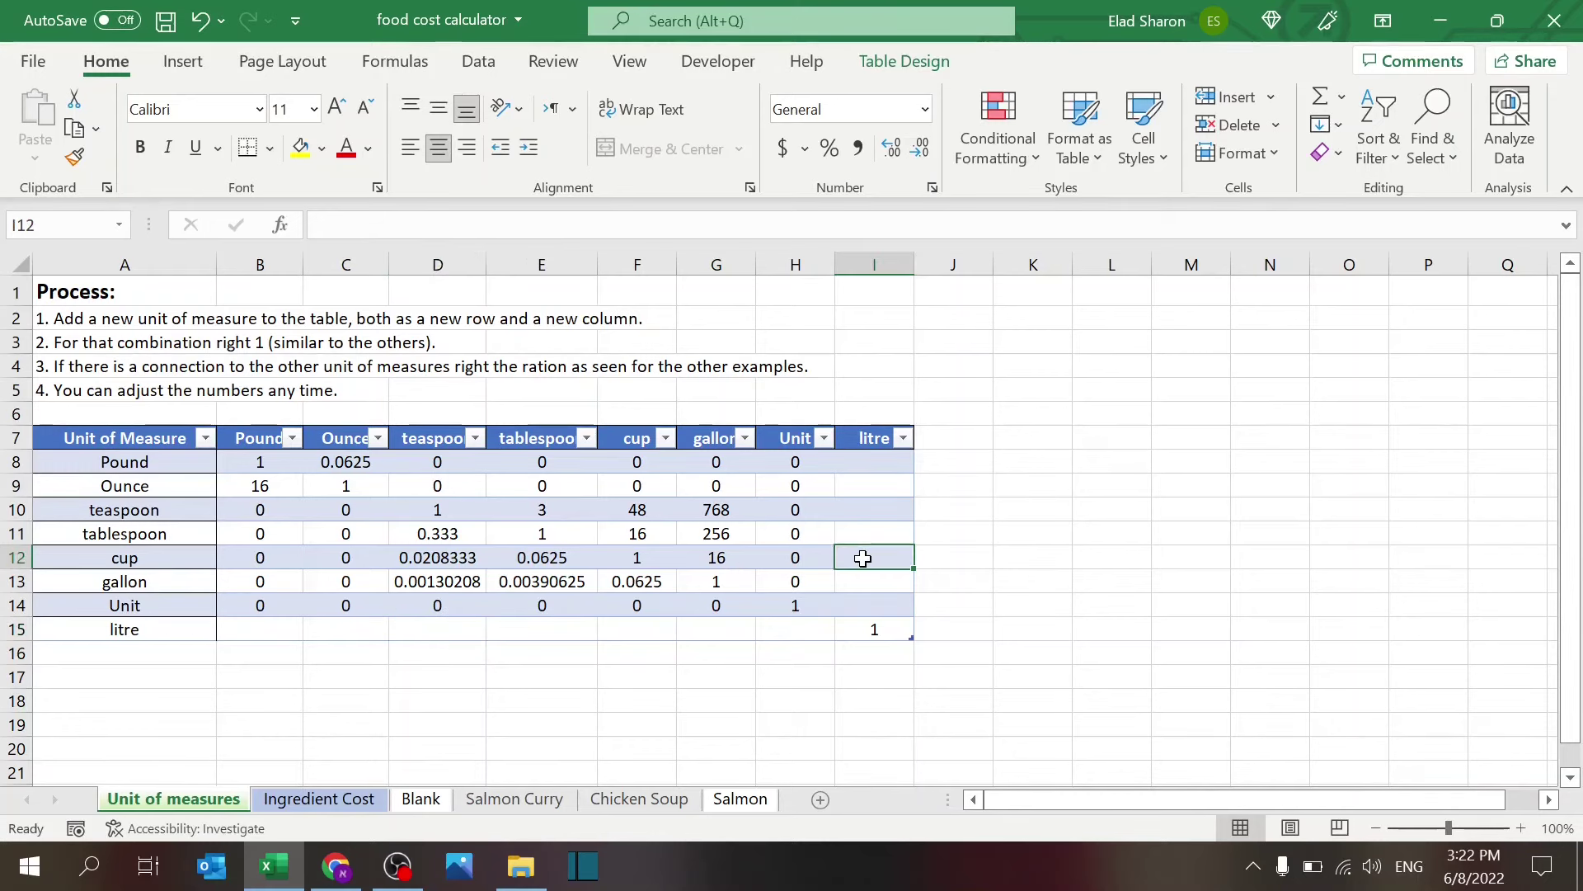
pyautogui.write('4')
pyautogui.press('Return')
# - Set the conversion ratio in the litre row of the cup column to 0.25
pyautogui.press('Left')
pyautogui.press('Down')
pyautogui.press('Left')
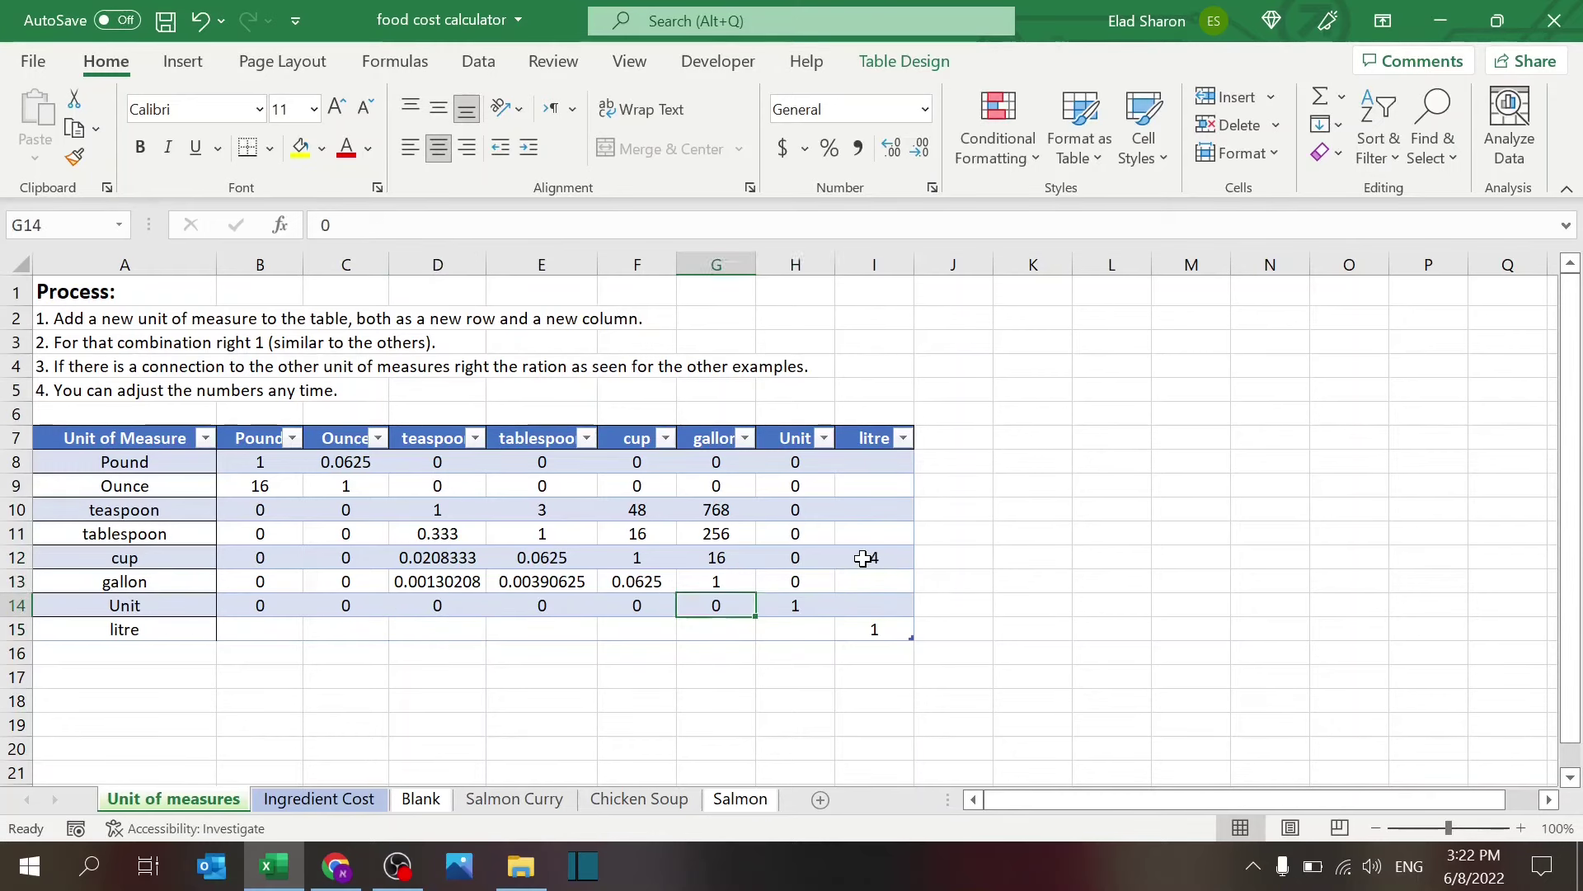
pyautogui.press('Down')
pyautogui.press('Left')
pyautogui.press('Left')
pyautogui.press('Left')
pyautogui.press('Right')
pyautogui.press('Right')
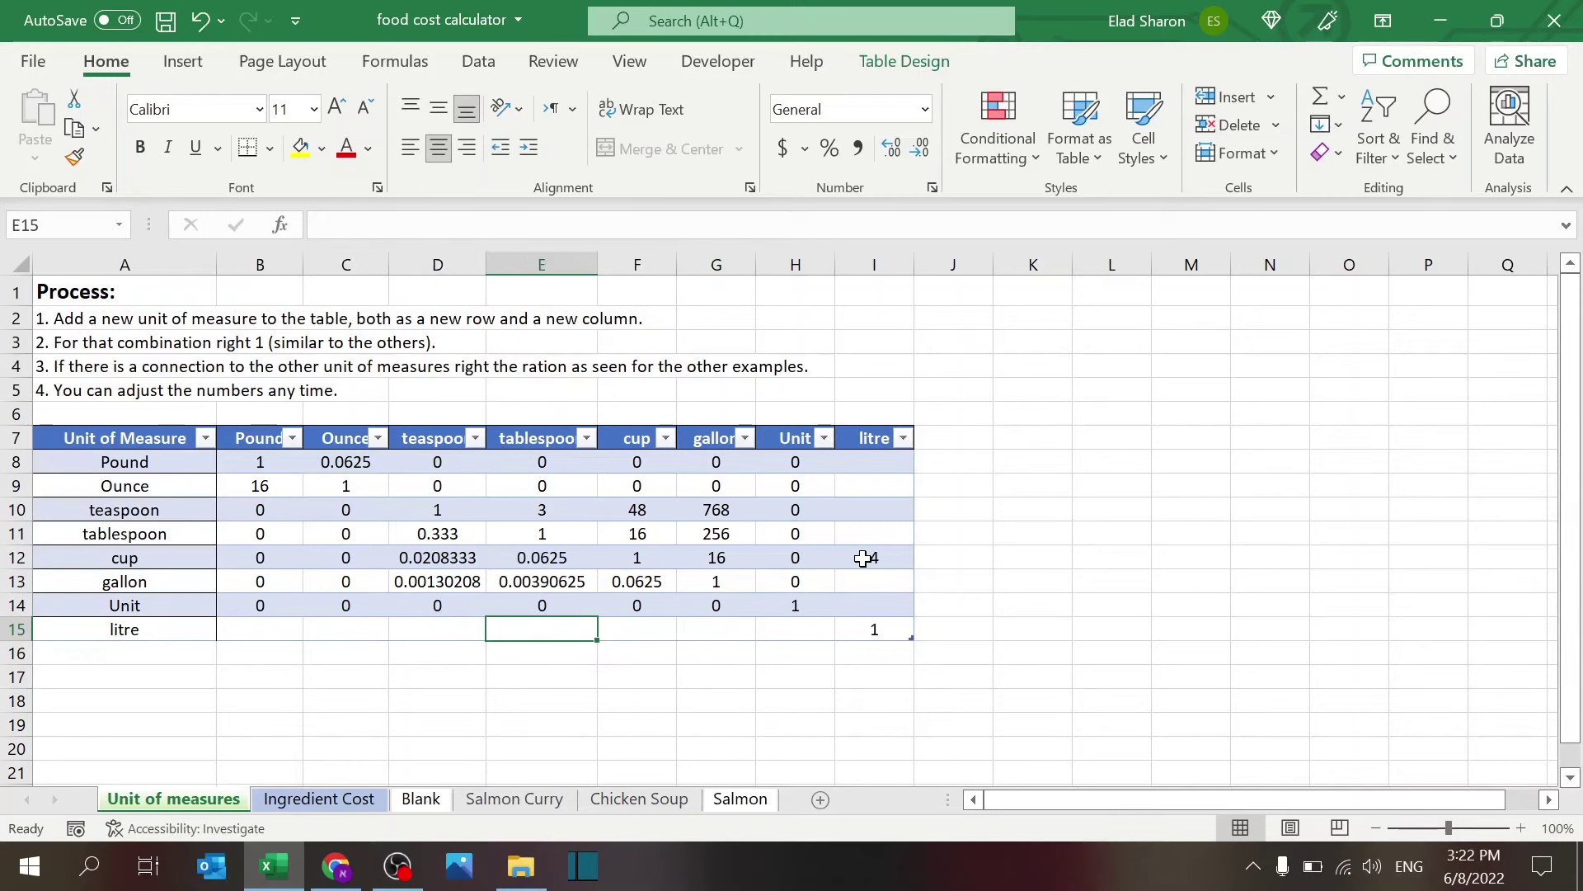
pyautogui.write('0.25')
pyautogui.press('Return')
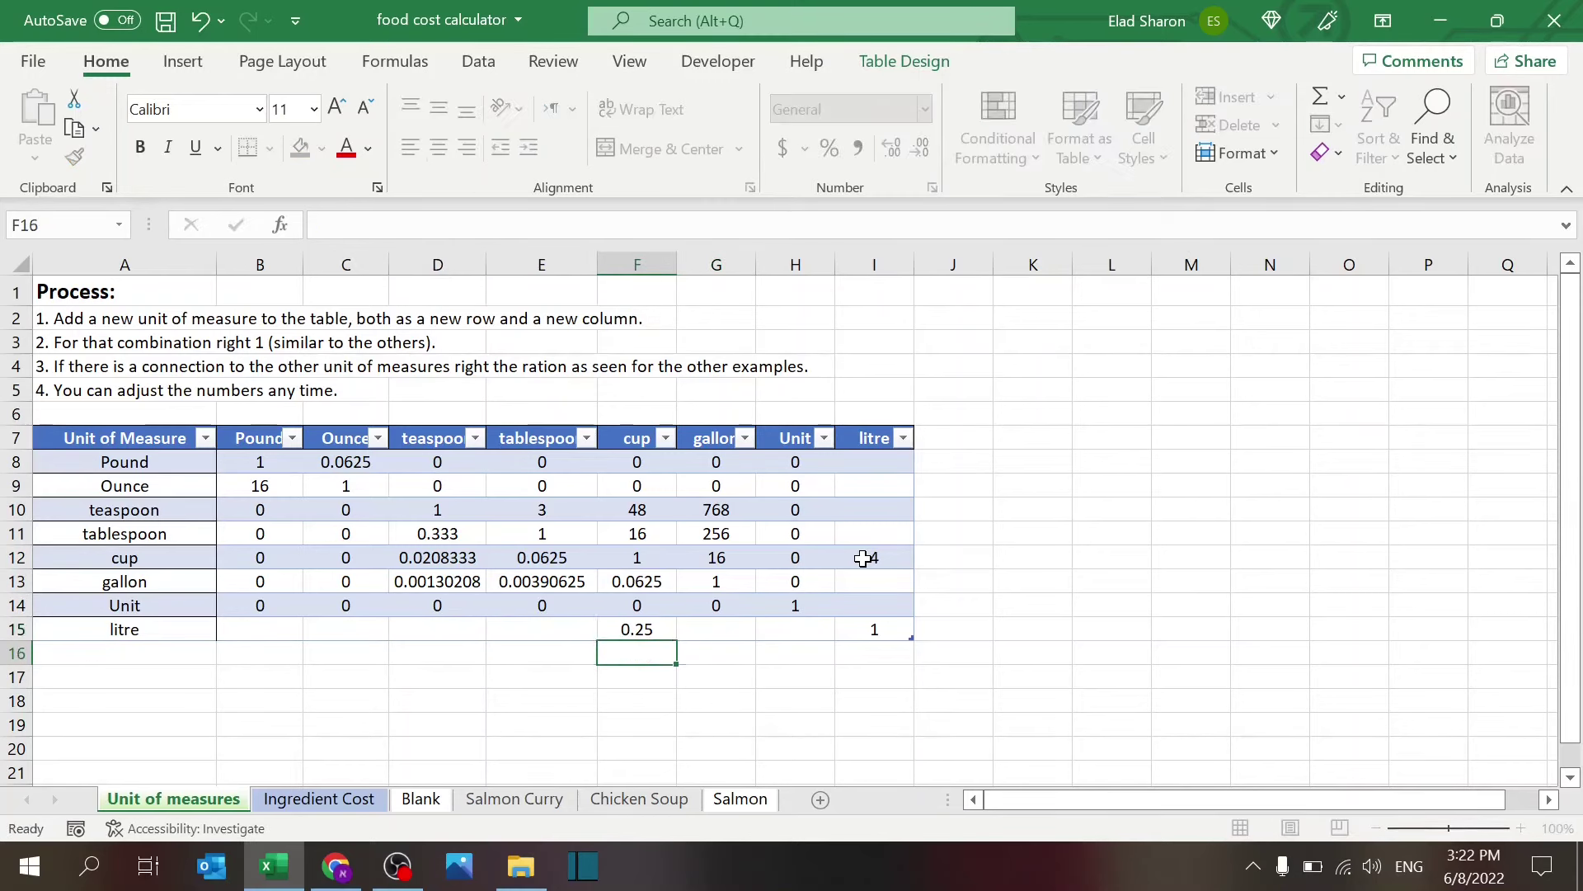
pyautogui.press('Up')
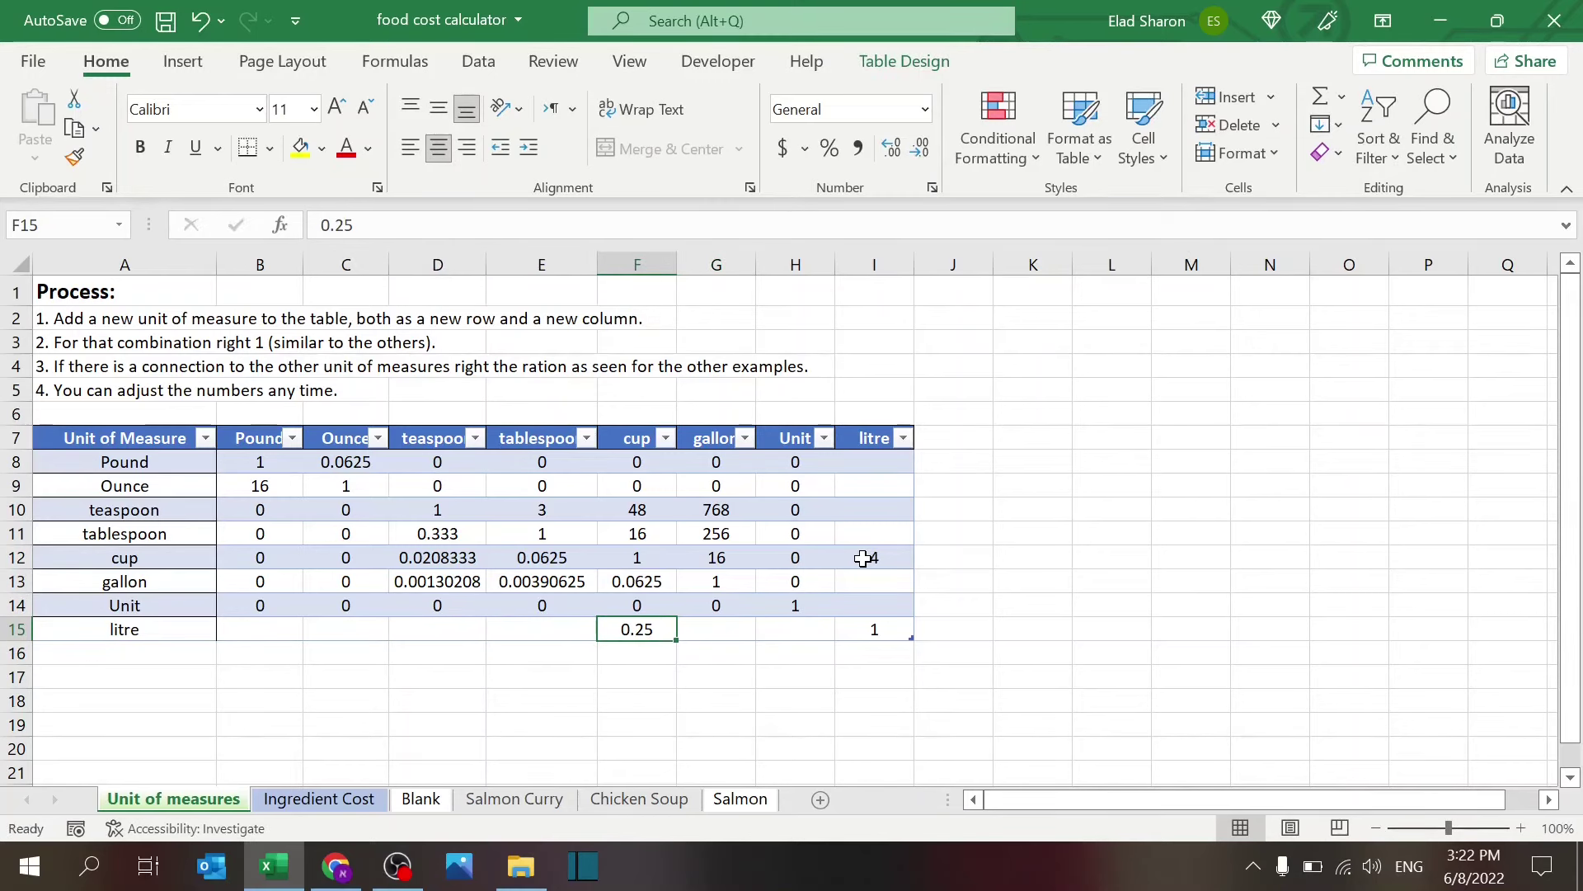
# - Review the unit names from Pound to litre in column A and look through the workbook's named ranges
pyautogui.click(51, 628)
pyautogui.click(87, 625)
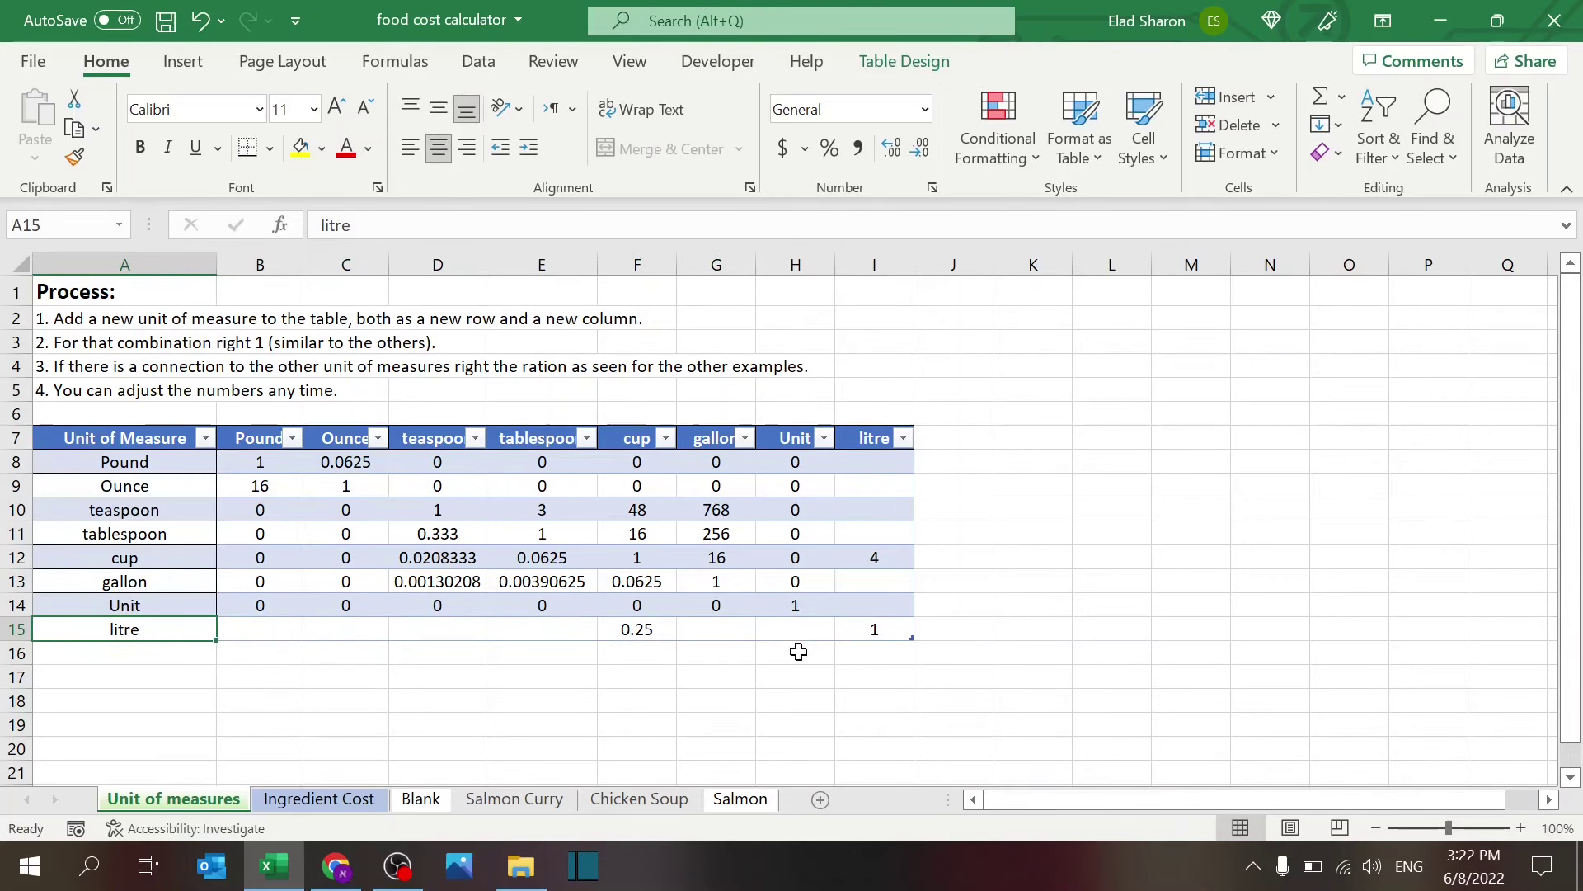
pyautogui.click(730, 697)
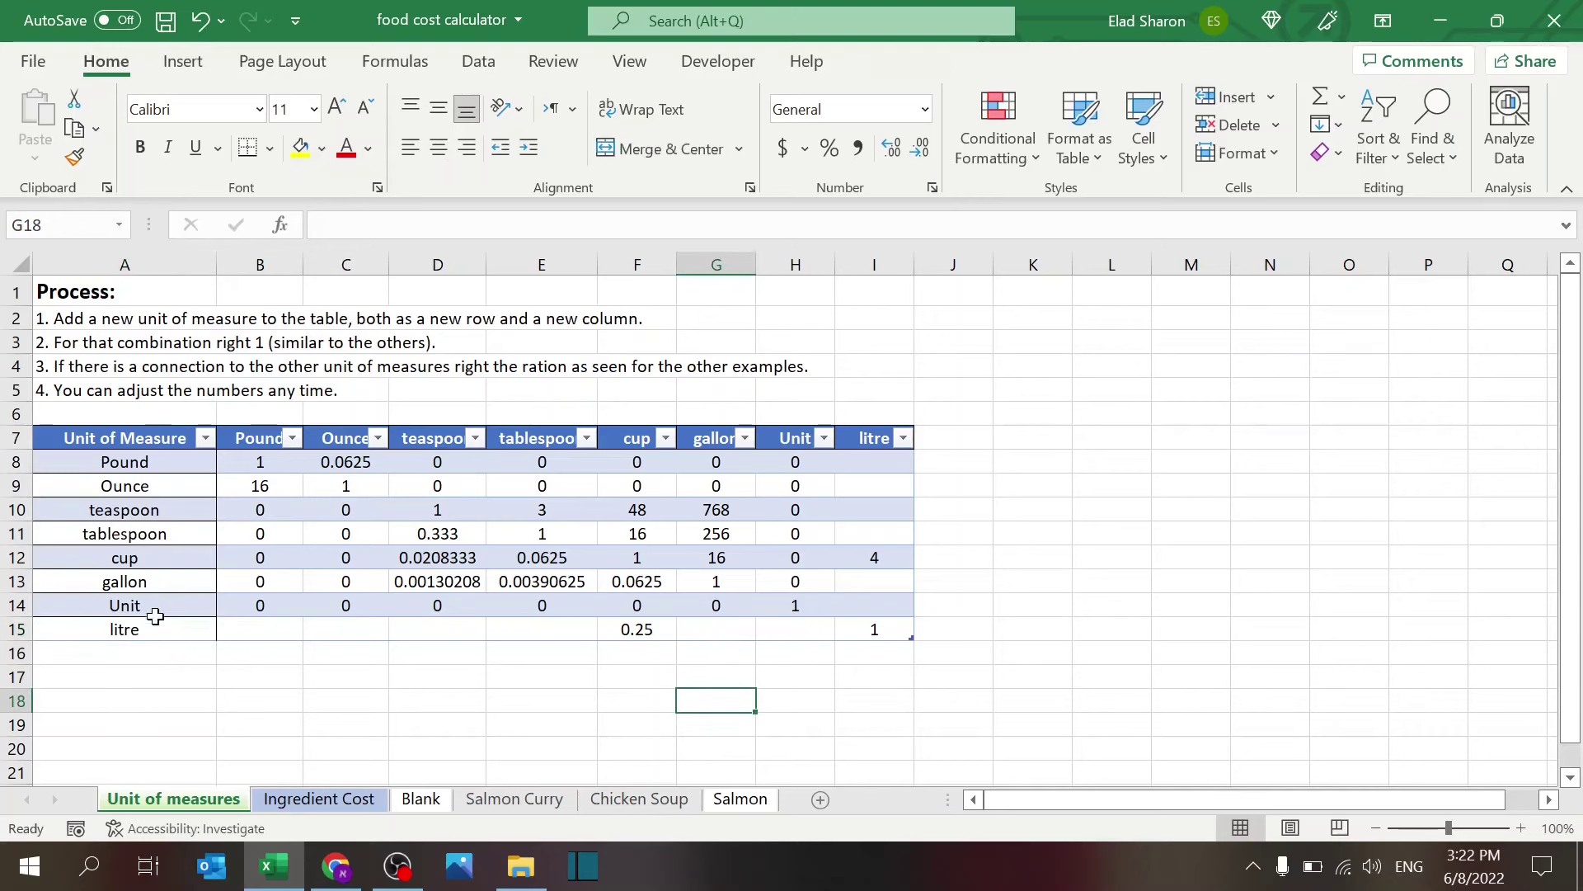
pyautogui.moveTo(184, 460); pyautogui.dragTo(165, 625)
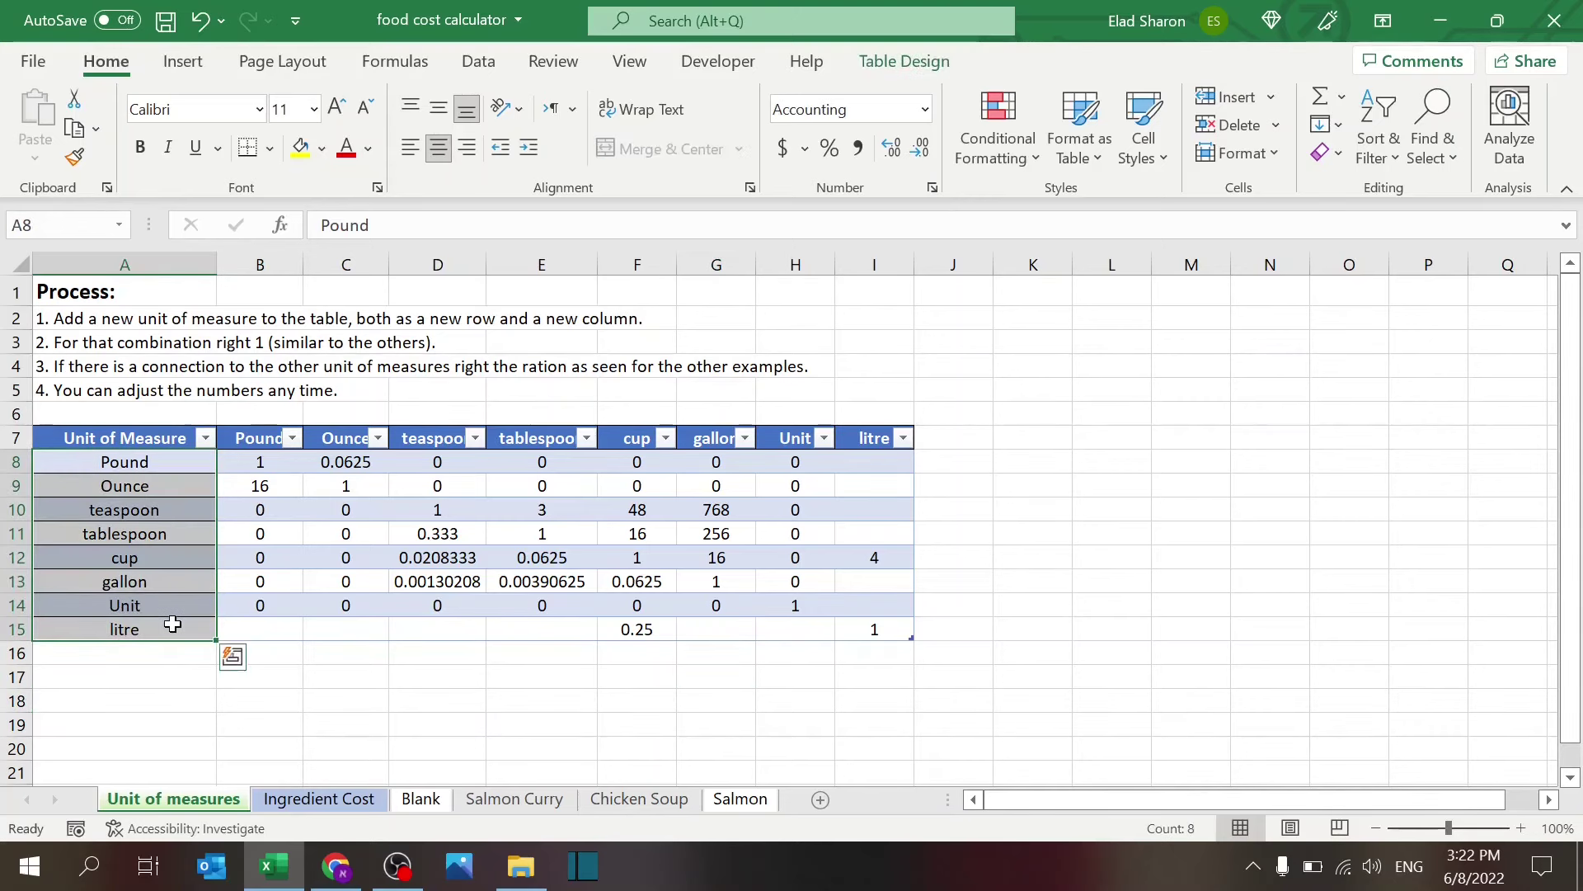
pyautogui.click(57, 224)
pyautogui.click(190, 627)
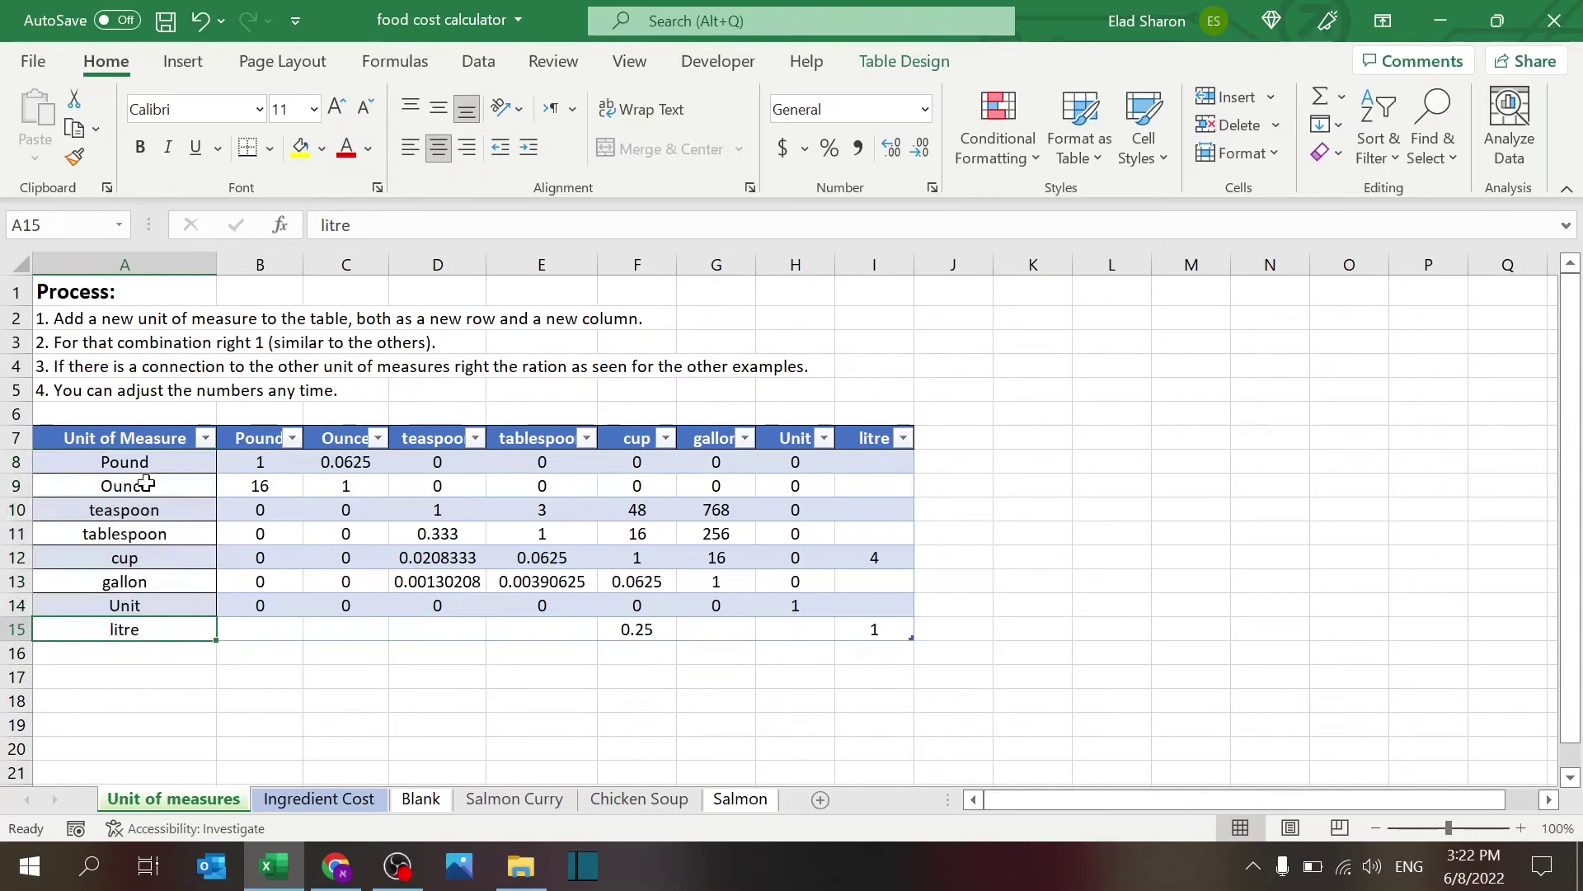
pyautogui.click(123, 224)
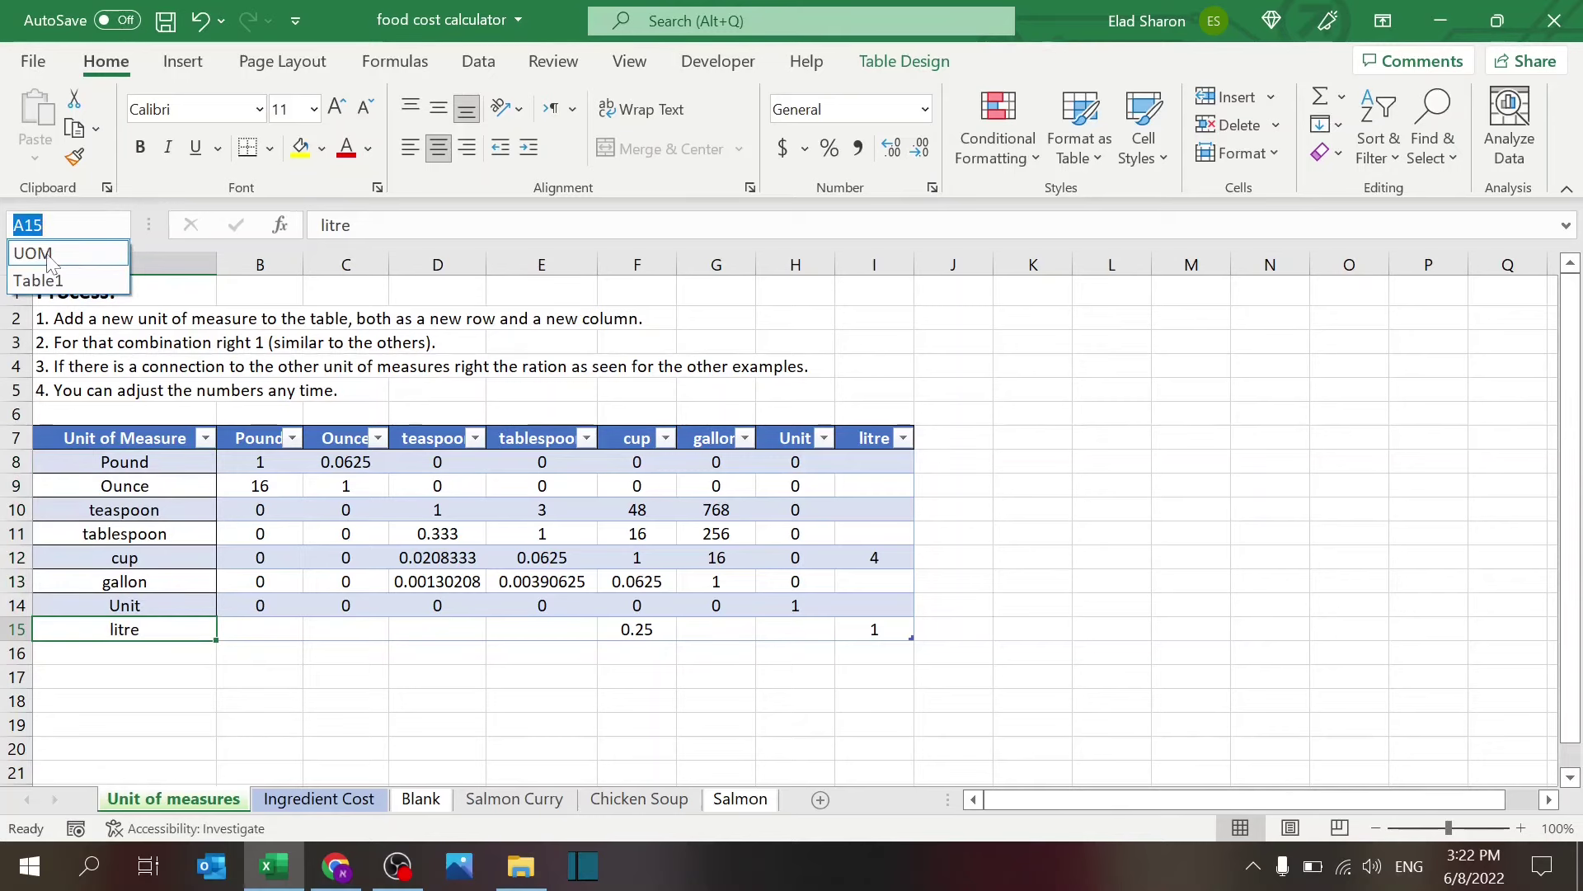
pyautogui.press('Escape')
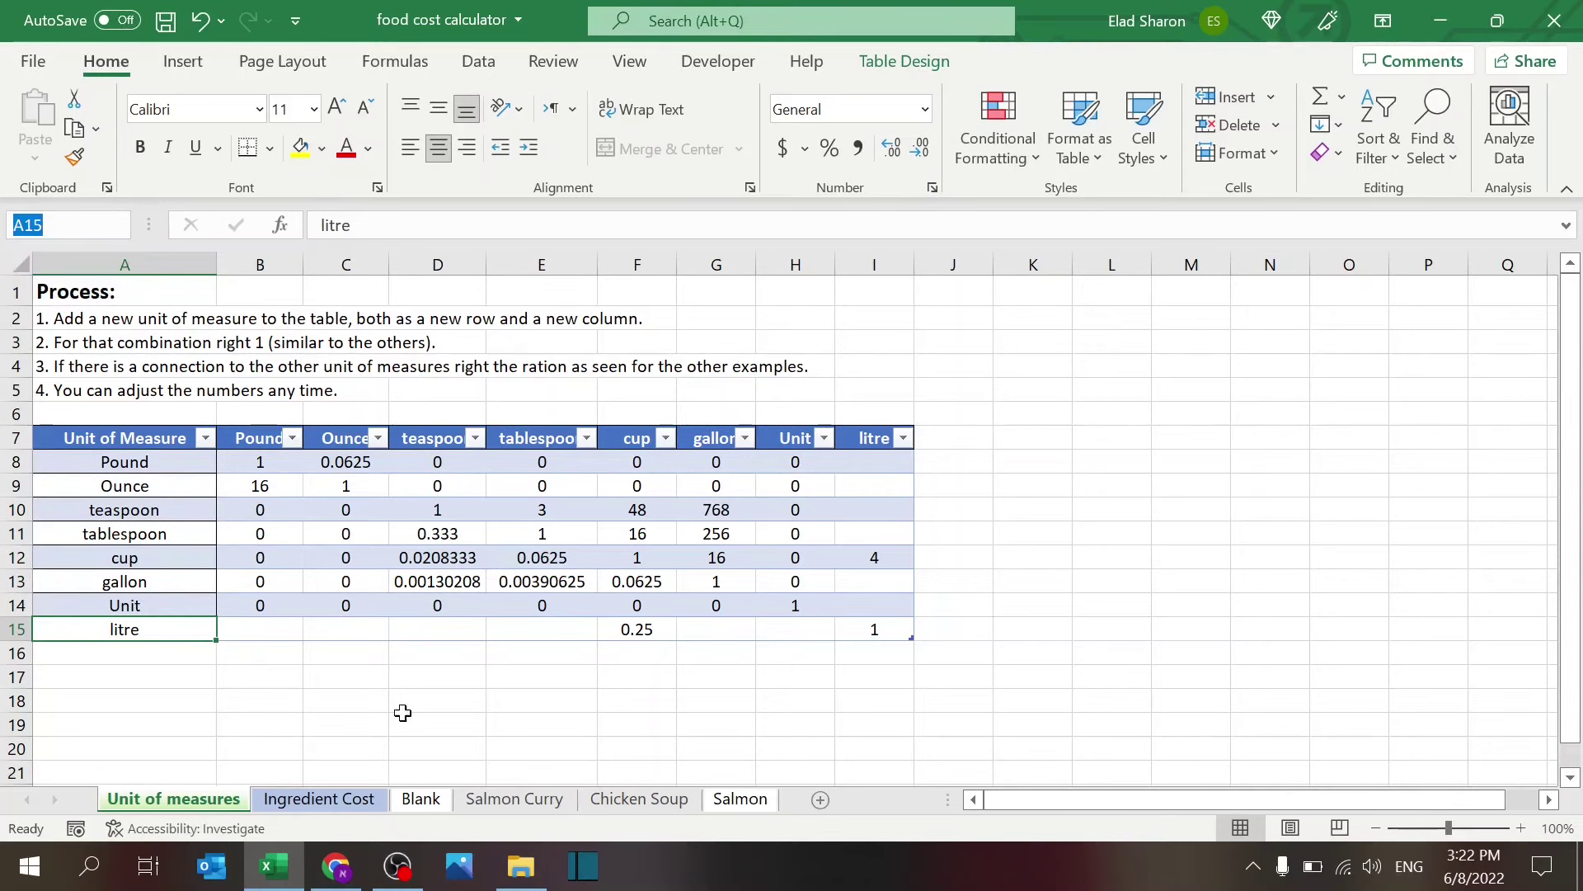
# - Check the unit of measure choices for whole chicken on the Ingredient Cost sheet, then return to the Unit of measures sheet
pyautogui.click(323, 799)
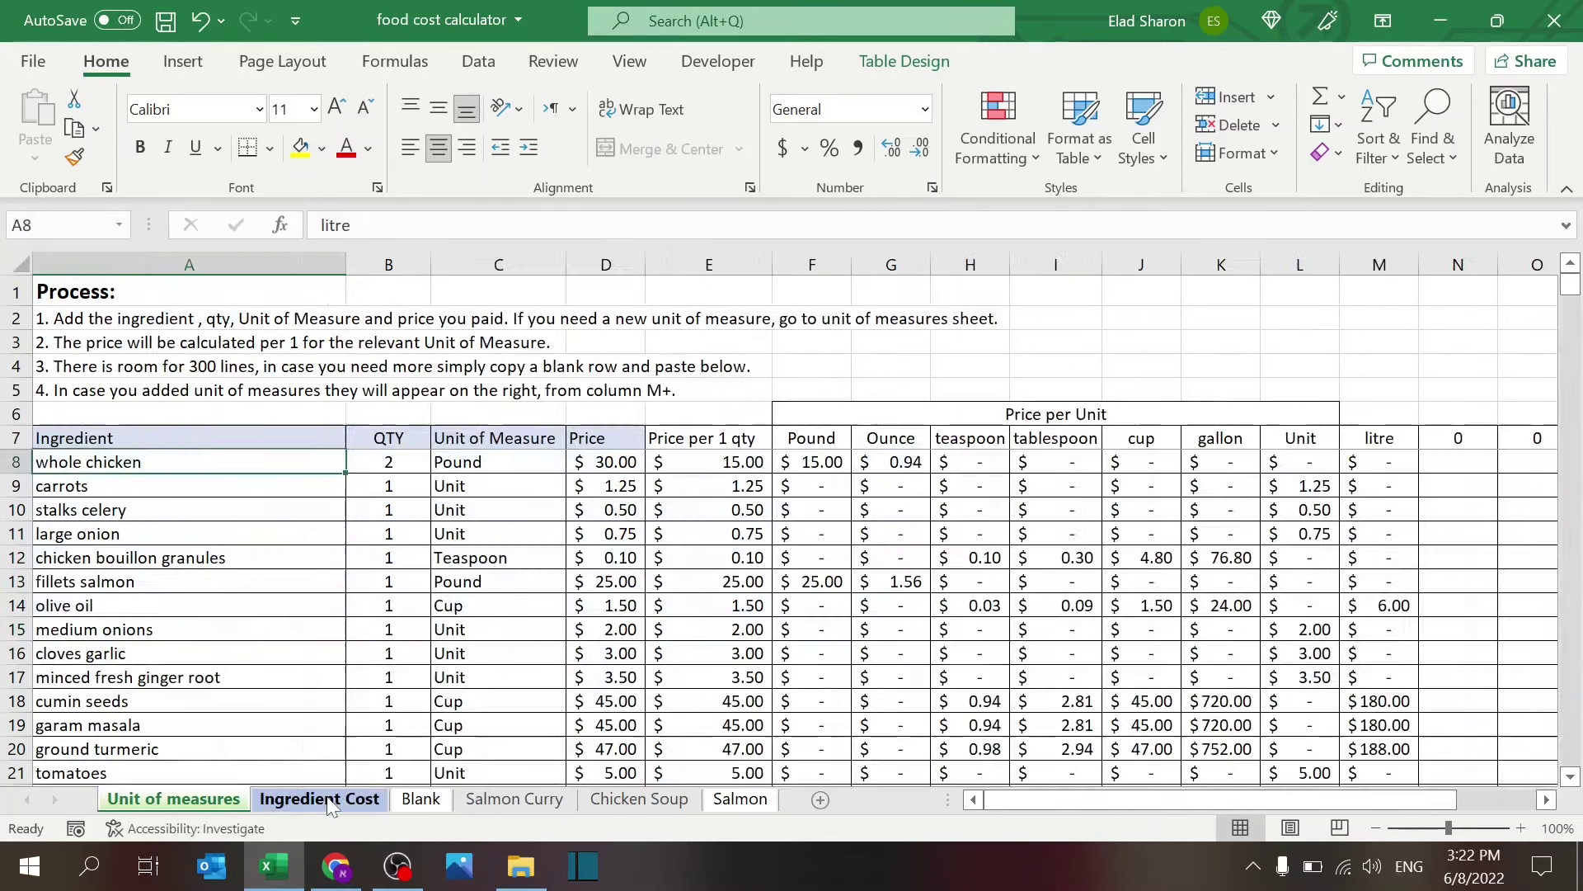
pyautogui.click(487, 467)
pyautogui.click(575, 462)
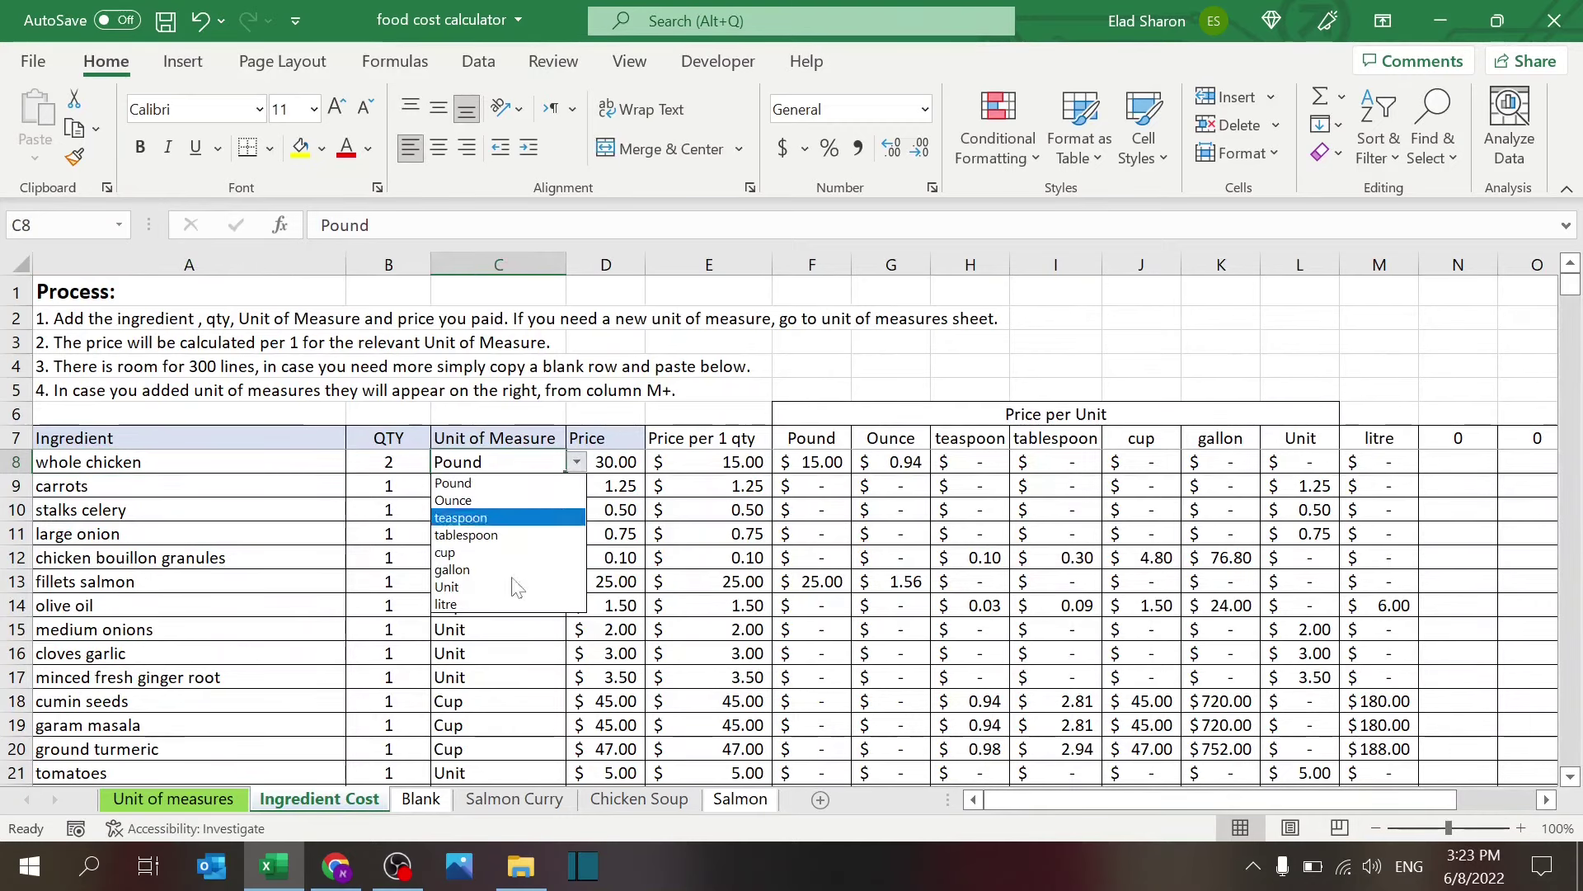
pyautogui.click(523, 467)
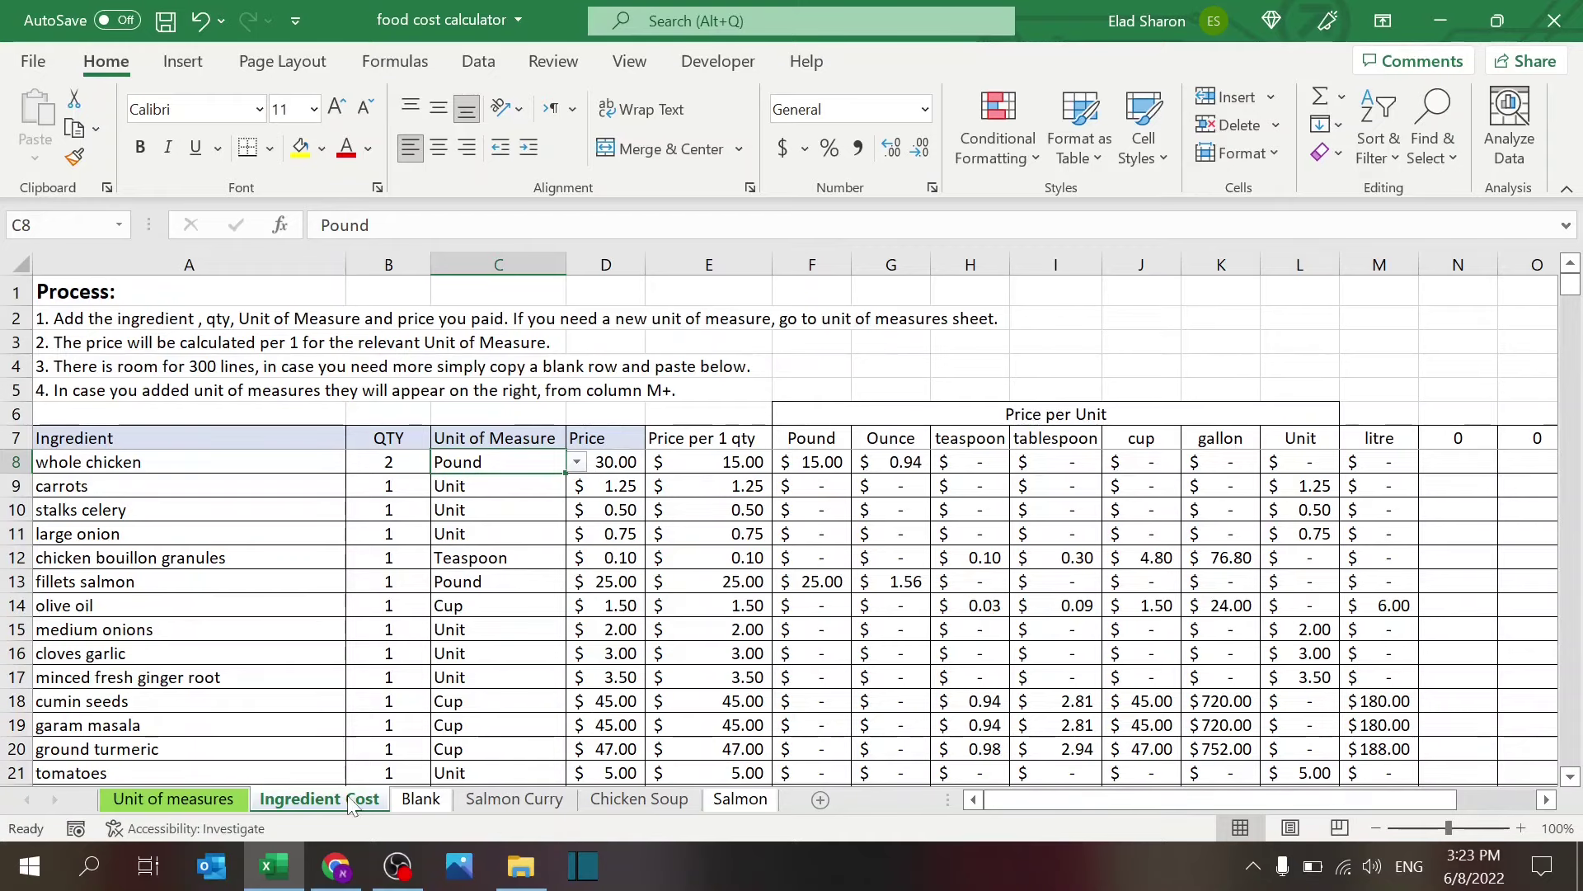
pyautogui.click(223, 799)
pyautogui.click(342, 718)
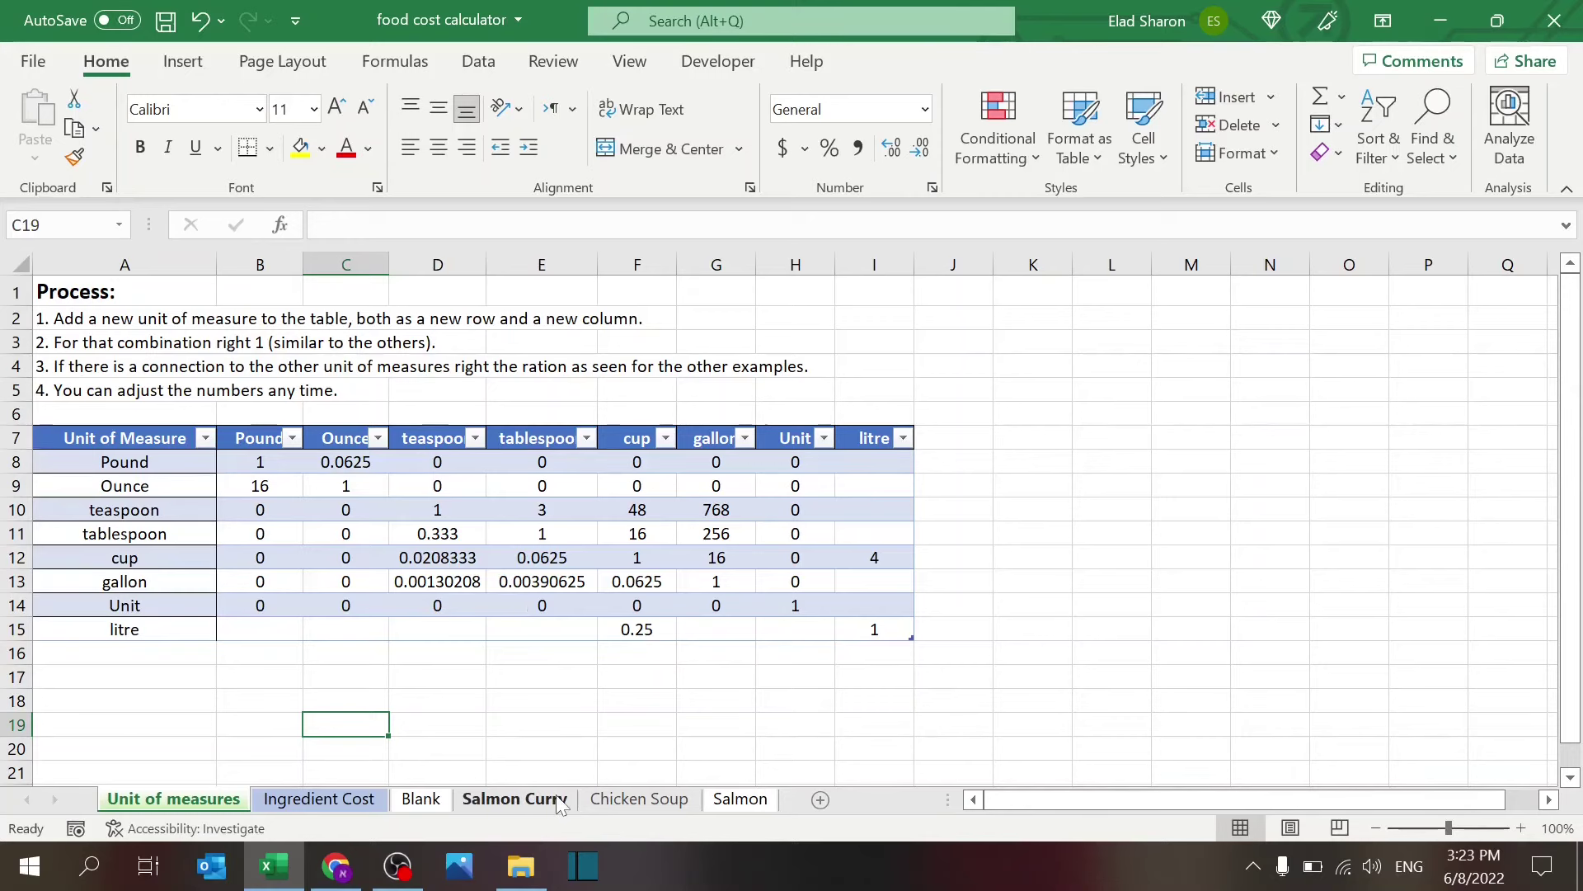
# - View the code of the Button2_Click macro assigned to the Blank sheet's Duplicate Sheet button and close the code editor
pyautogui.click(516, 804)
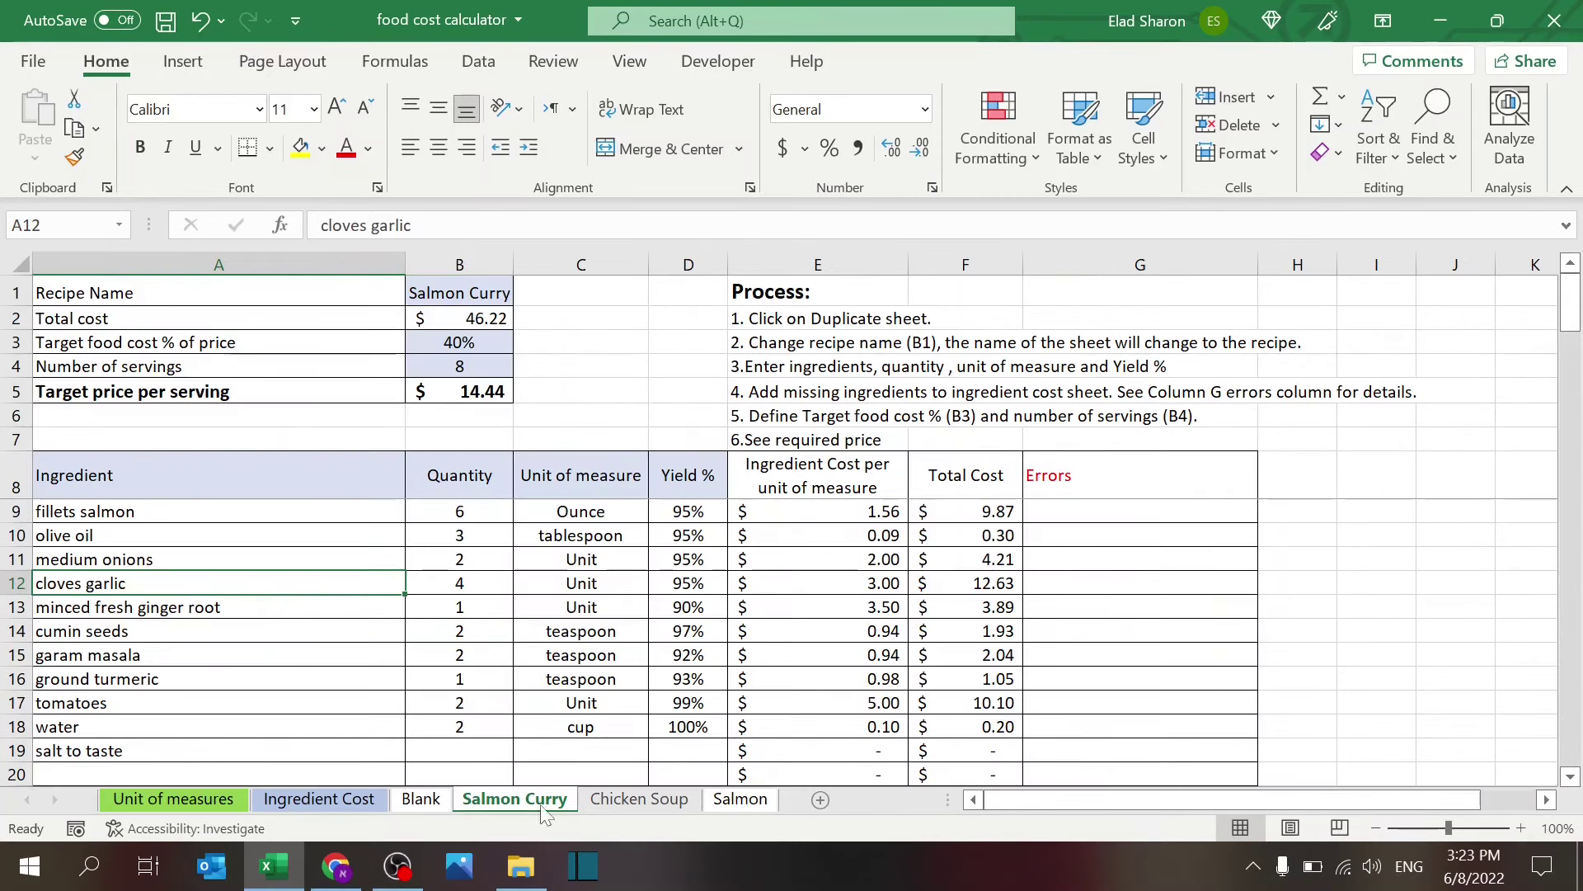
pyautogui.click(421, 799)
pyautogui.keyDown('ctrl'); pyautogui.click(610, 346); pyautogui.keyUp('ctrl')
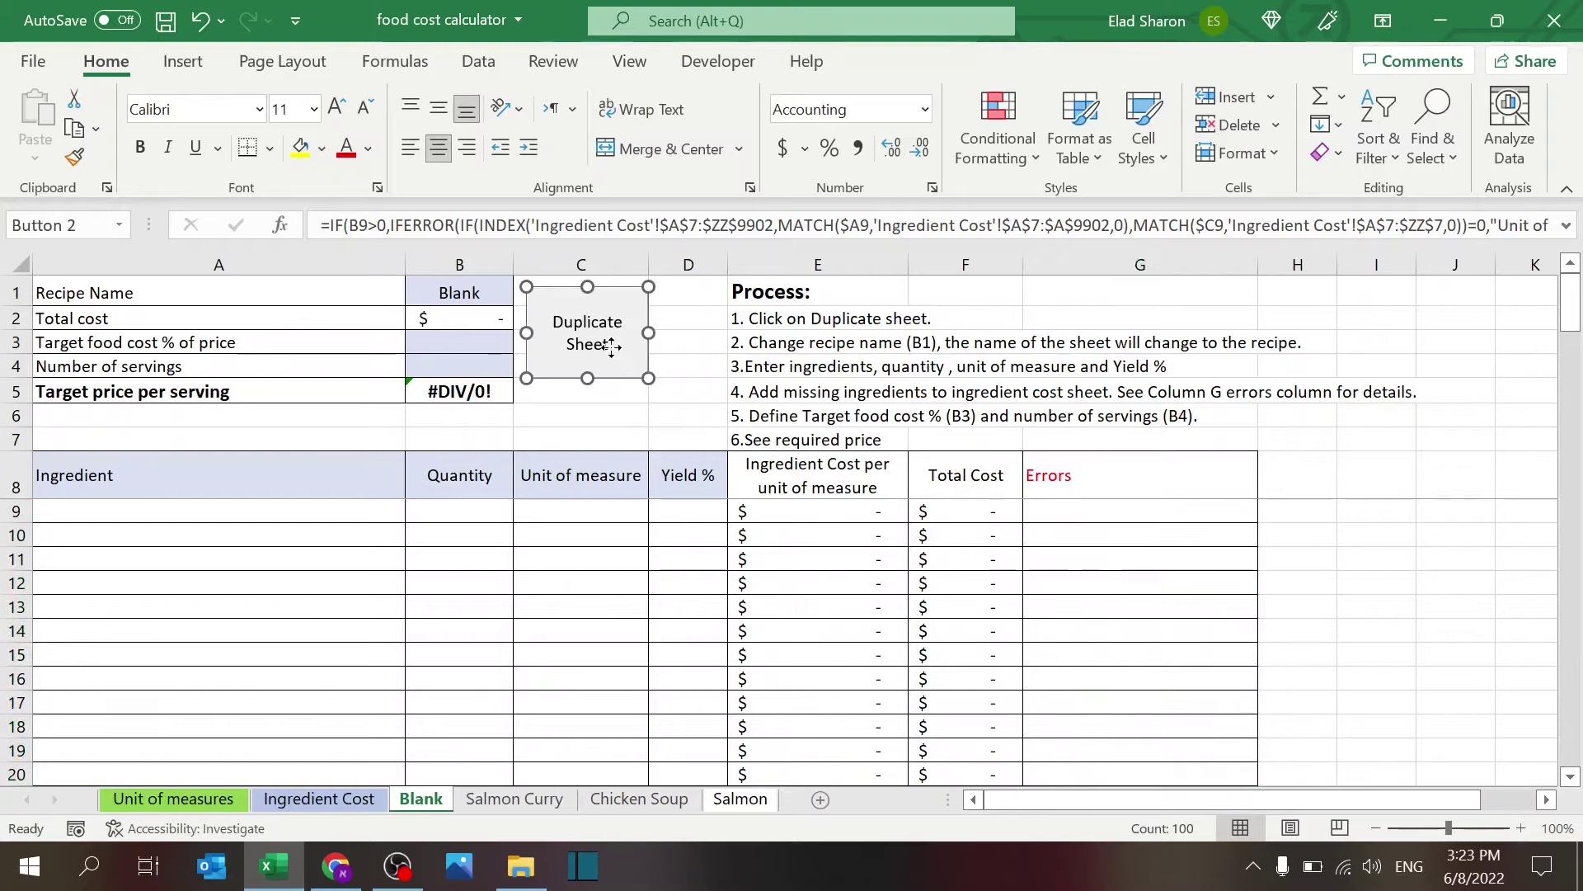
pyautogui.rightClick(611, 346)
pyautogui.click(729, 587)
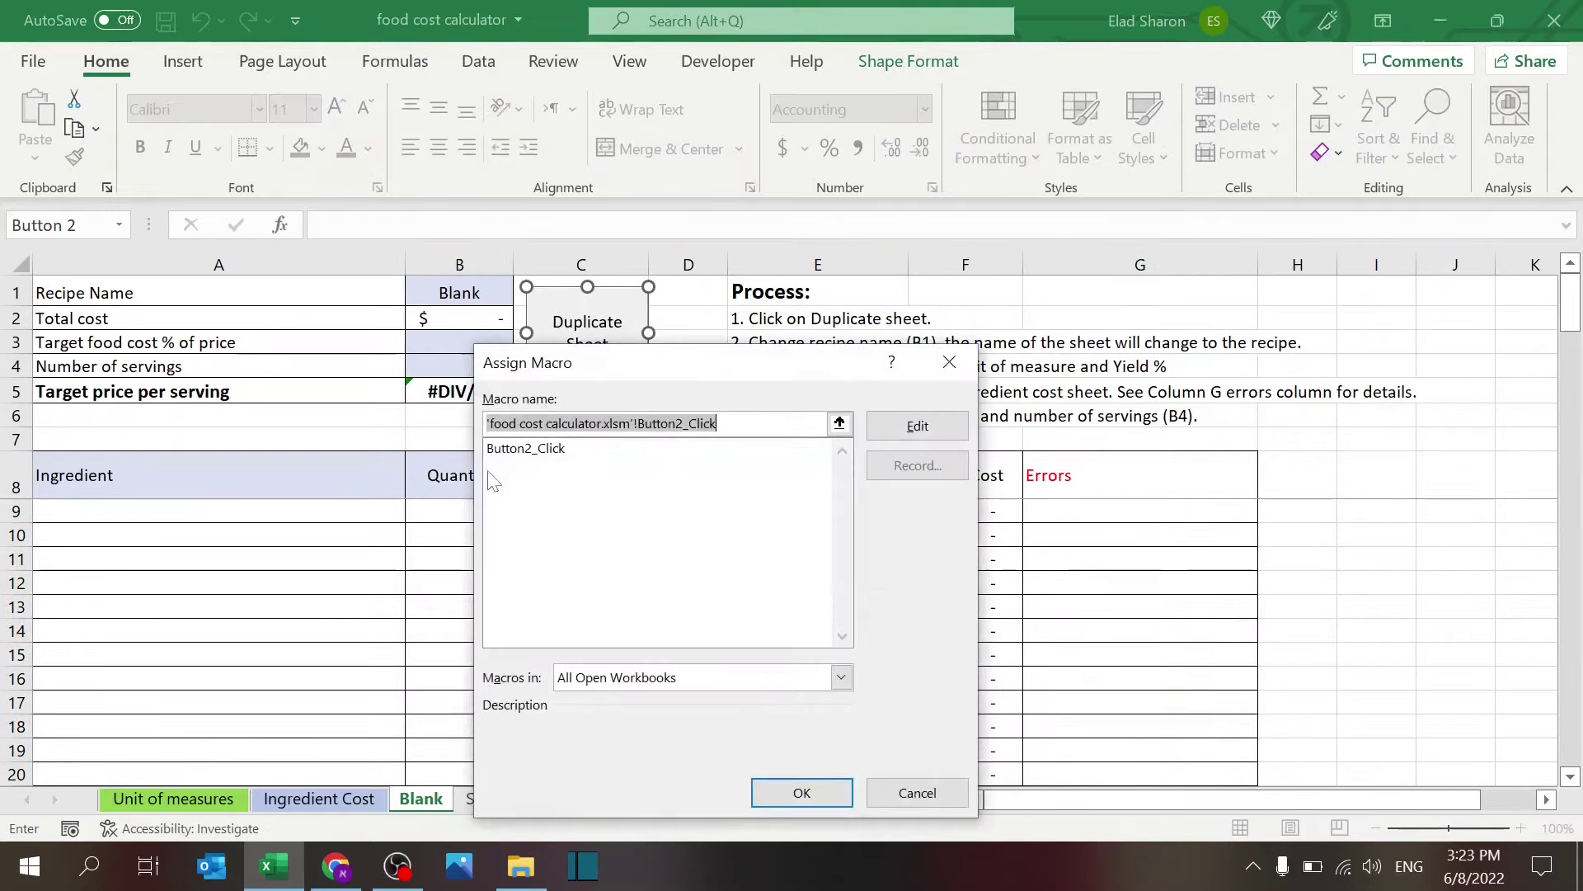
pyautogui.click(525, 449)
pyautogui.click(936, 430)
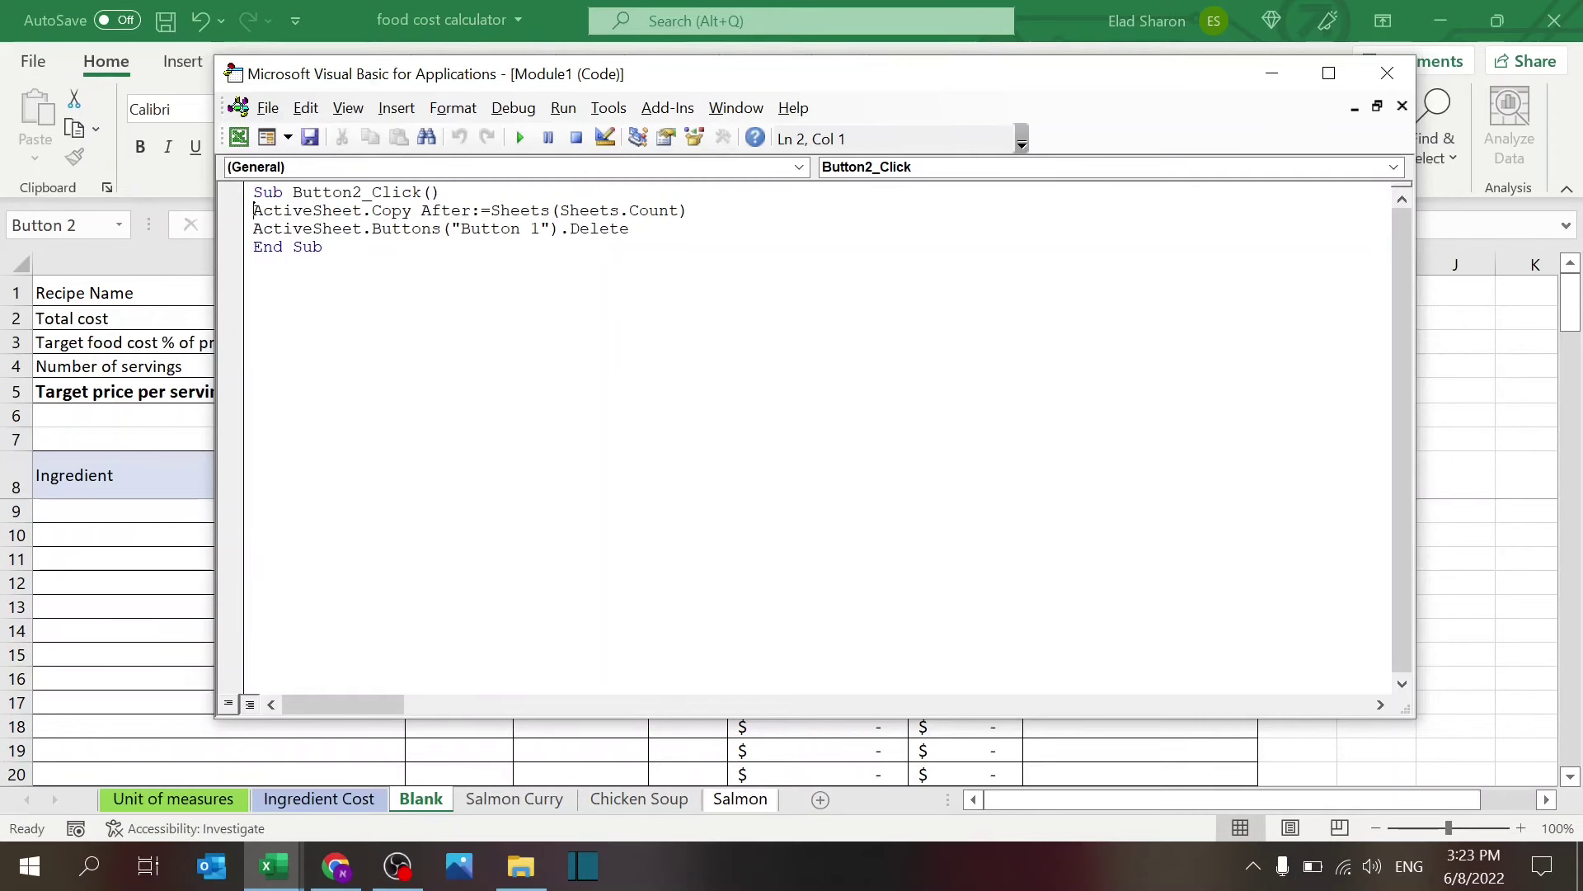
pyautogui.click(1388, 73)
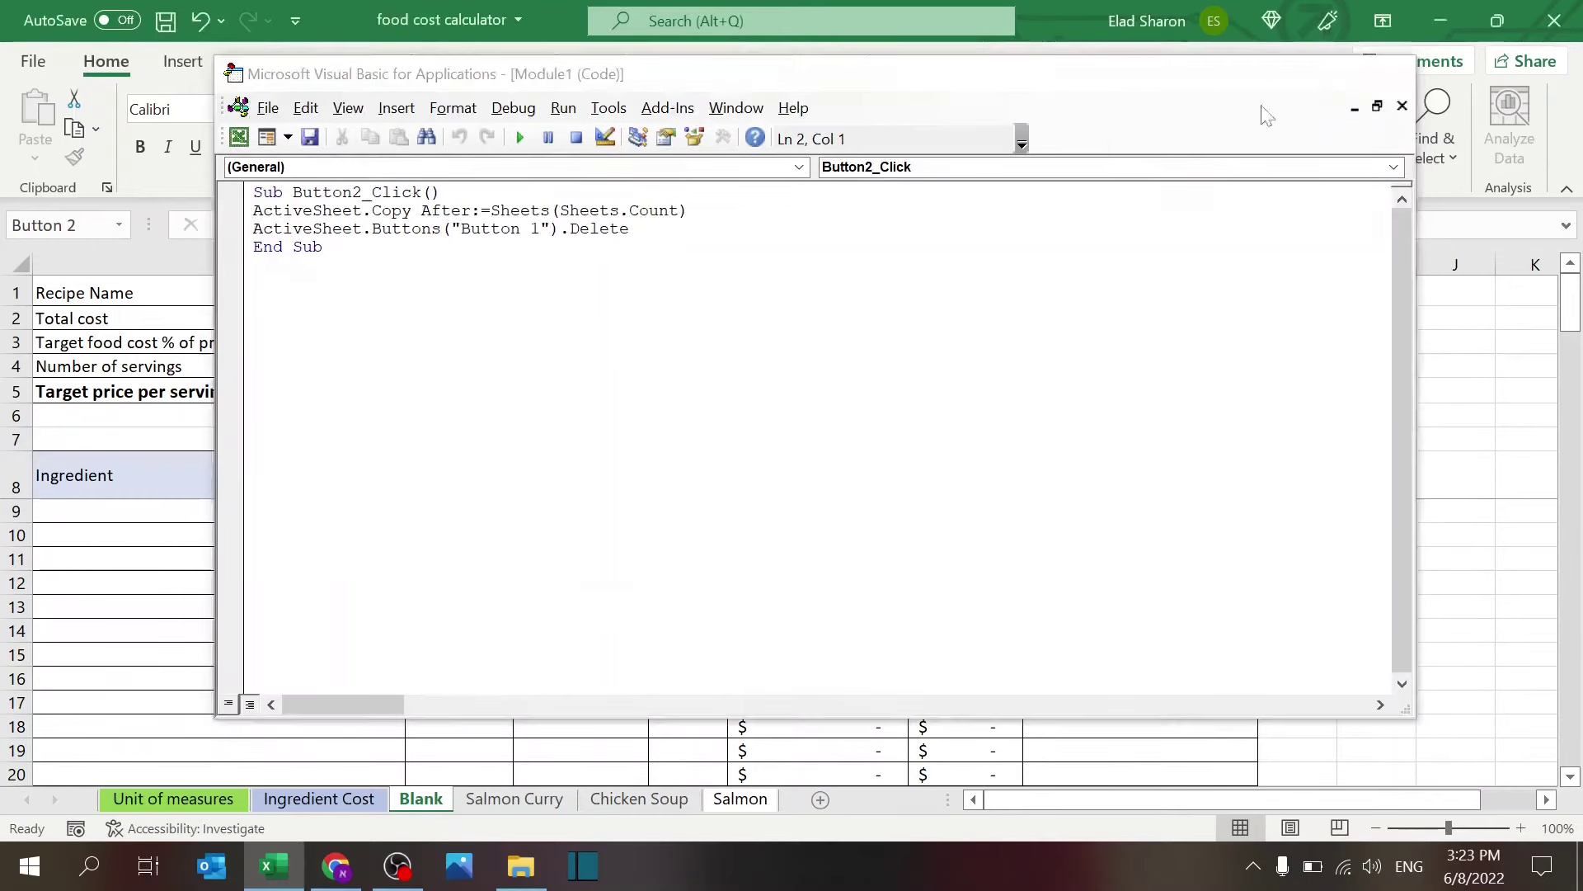
# - View the Blank sheet's own code that names the sheet from cell B1, and close the code editor
pyautogui.click(639, 798)
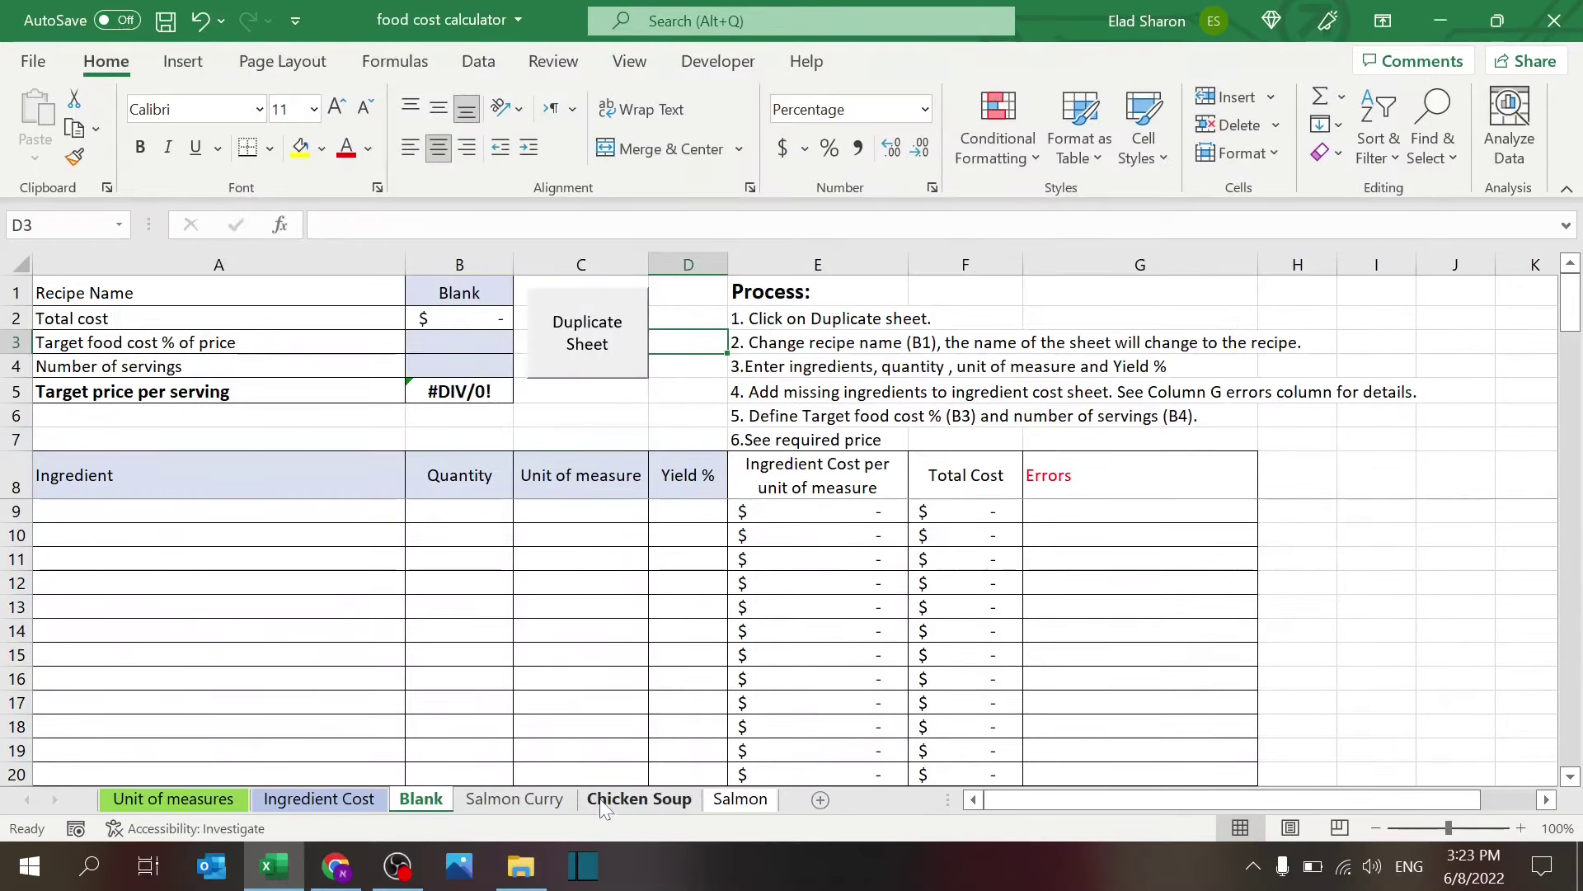
pyautogui.click(421, 798)
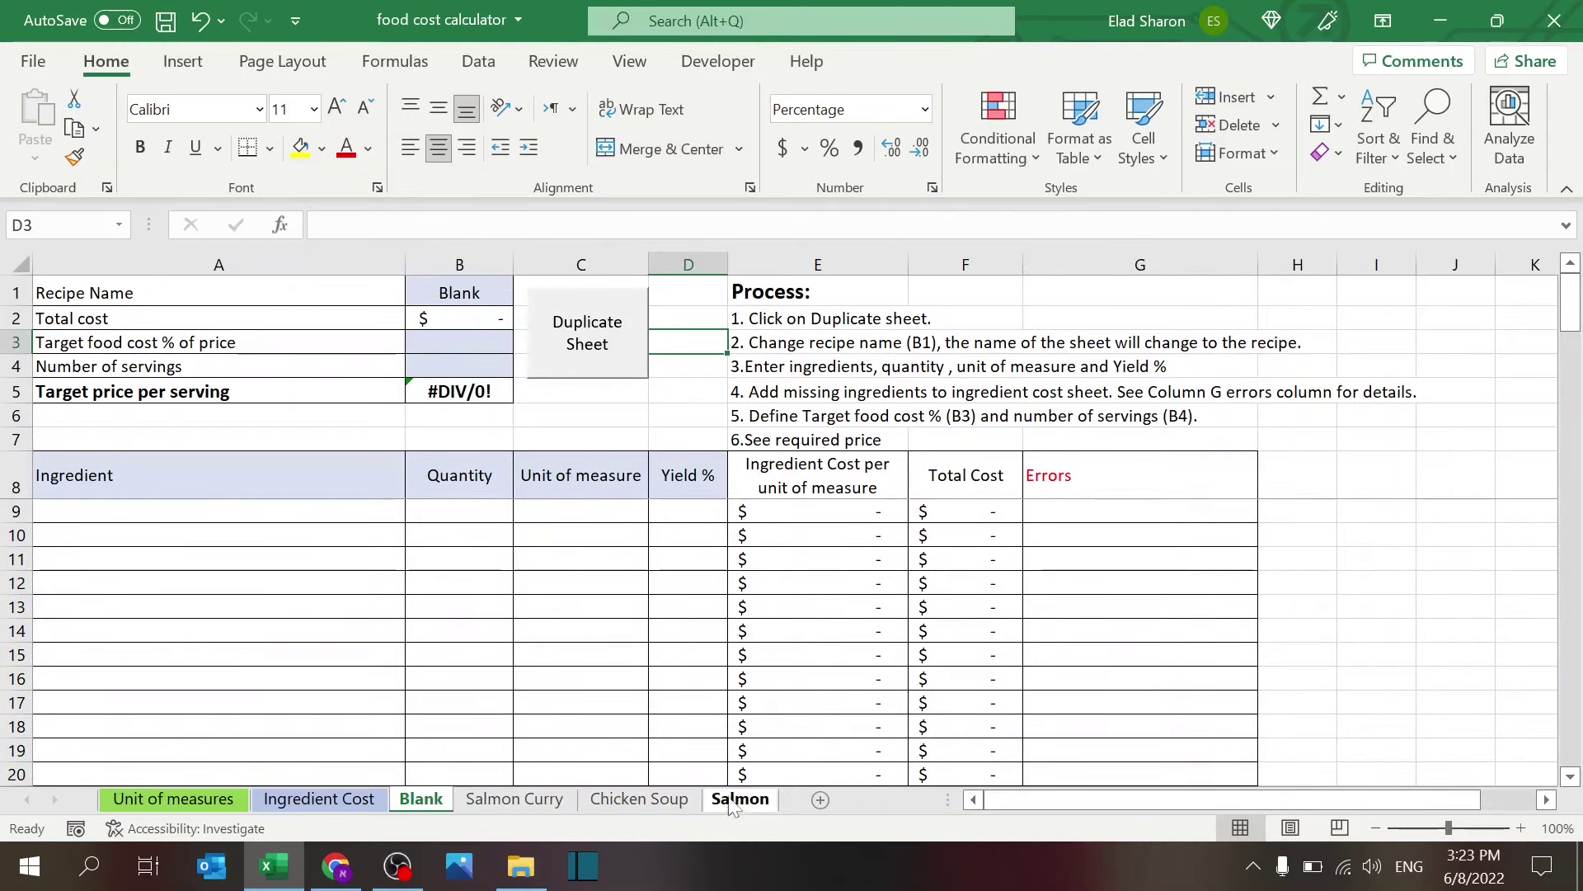
pyautogui.rightClick(446, 804)
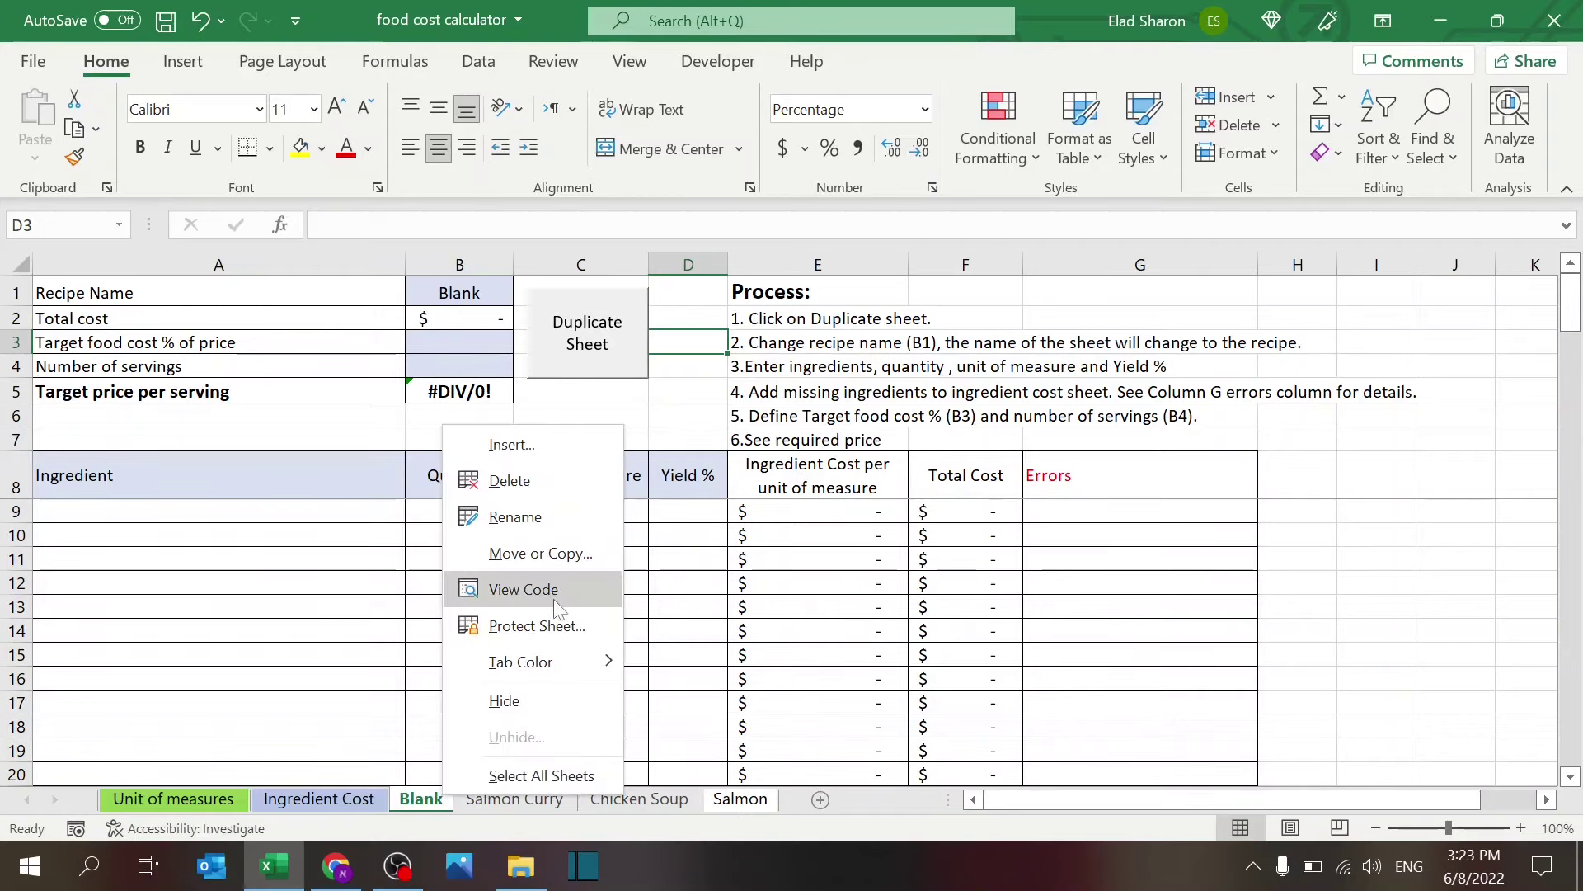
pyautogui.click(519, 589)
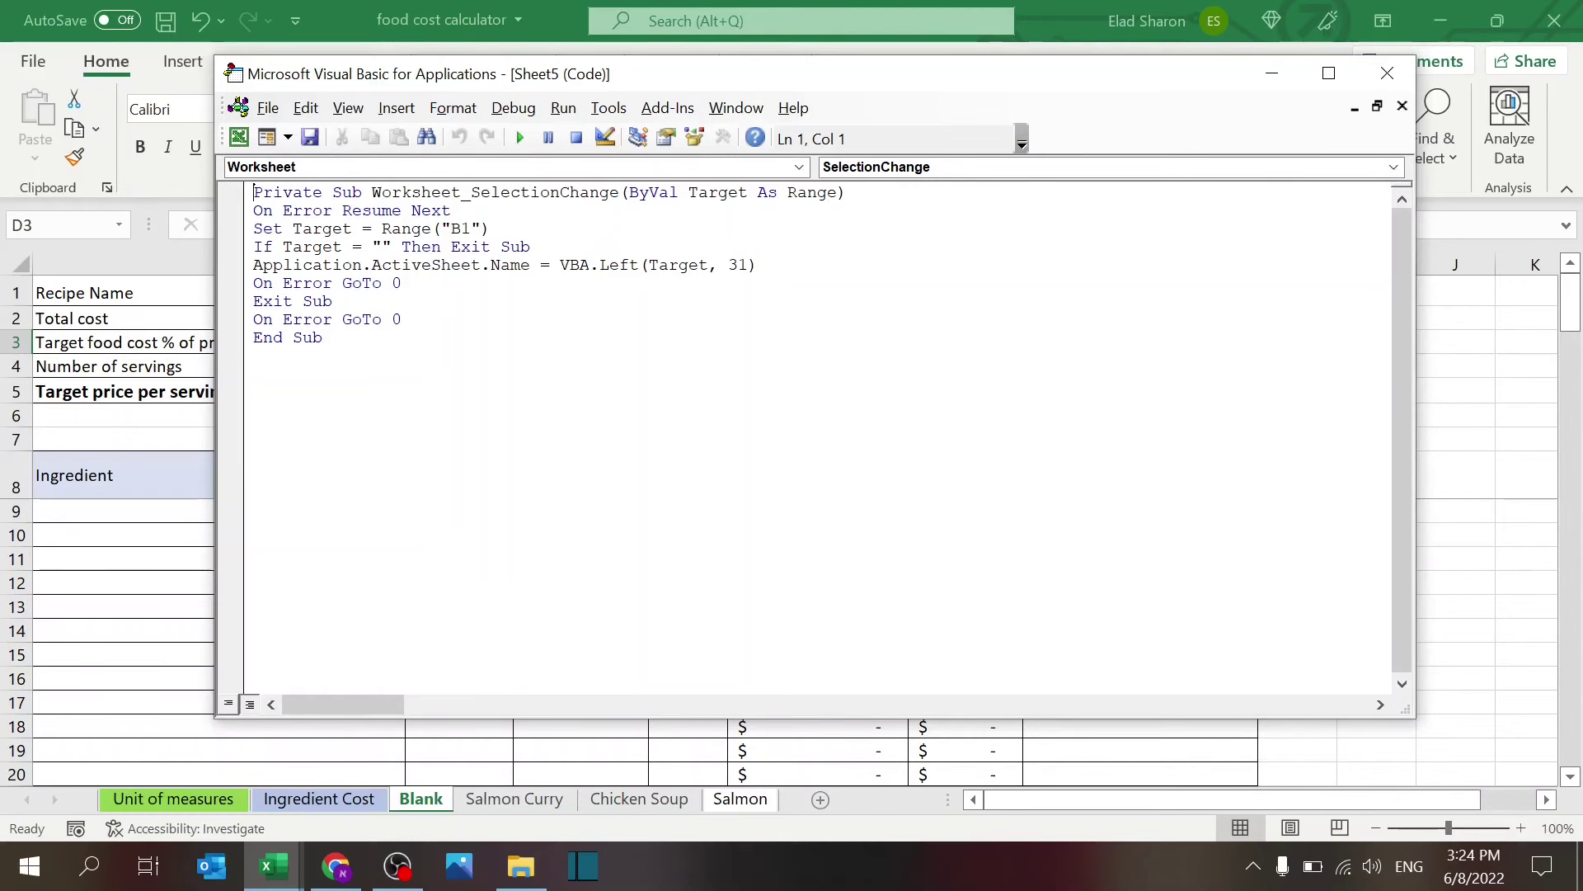
pyautogui.moveTo(714, 86); pyautogui.dragTo(1129, 130)
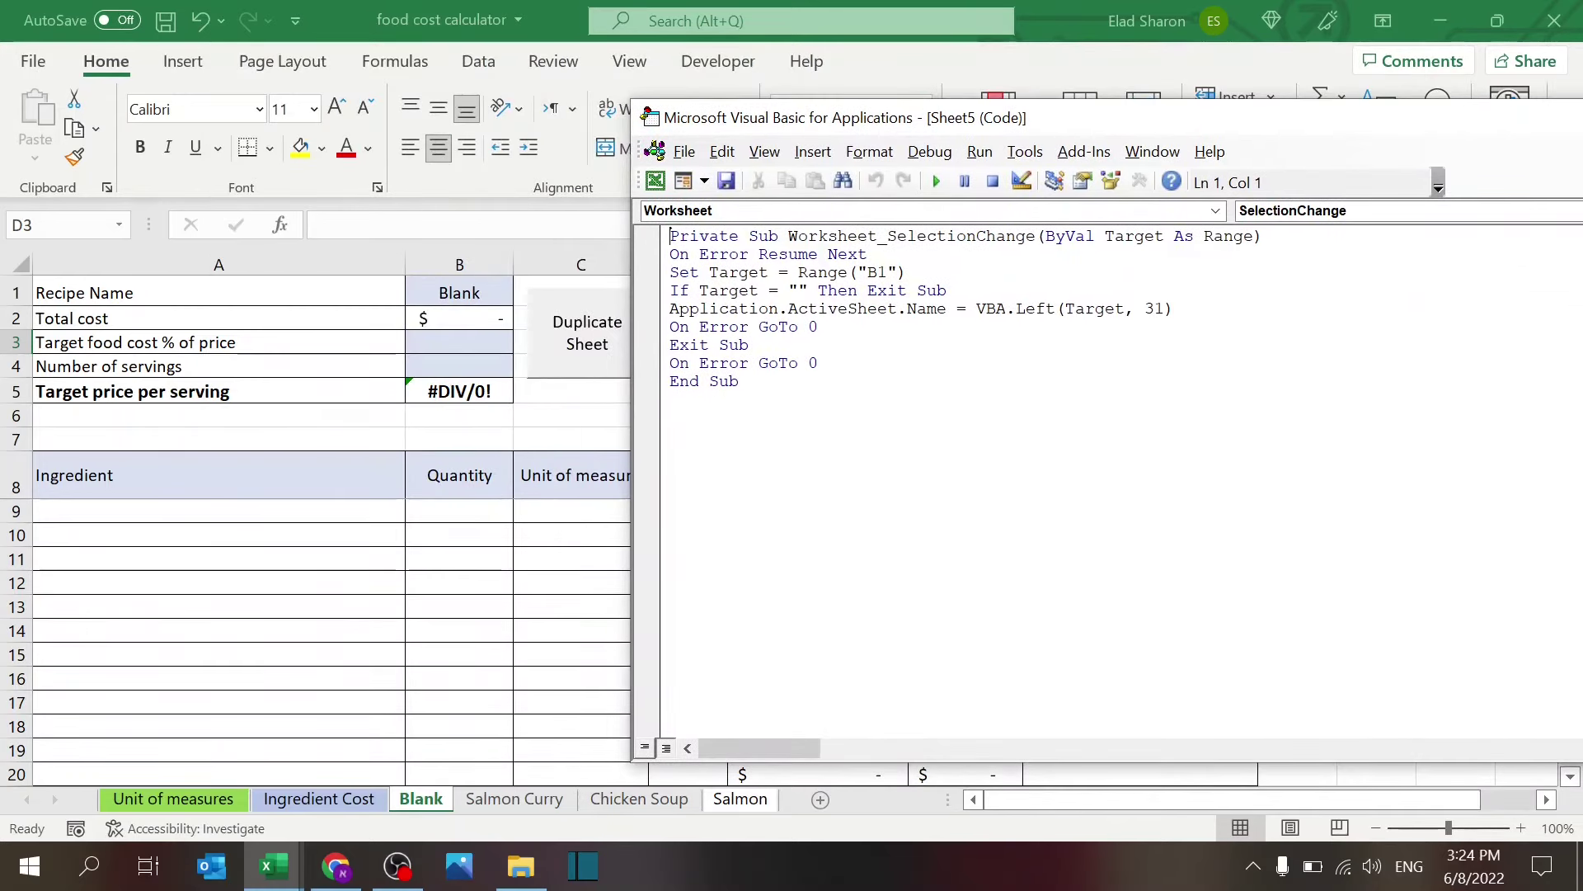
pyautogui.moveTo(1227, 128); pyautogui.dragTo(966, 118)
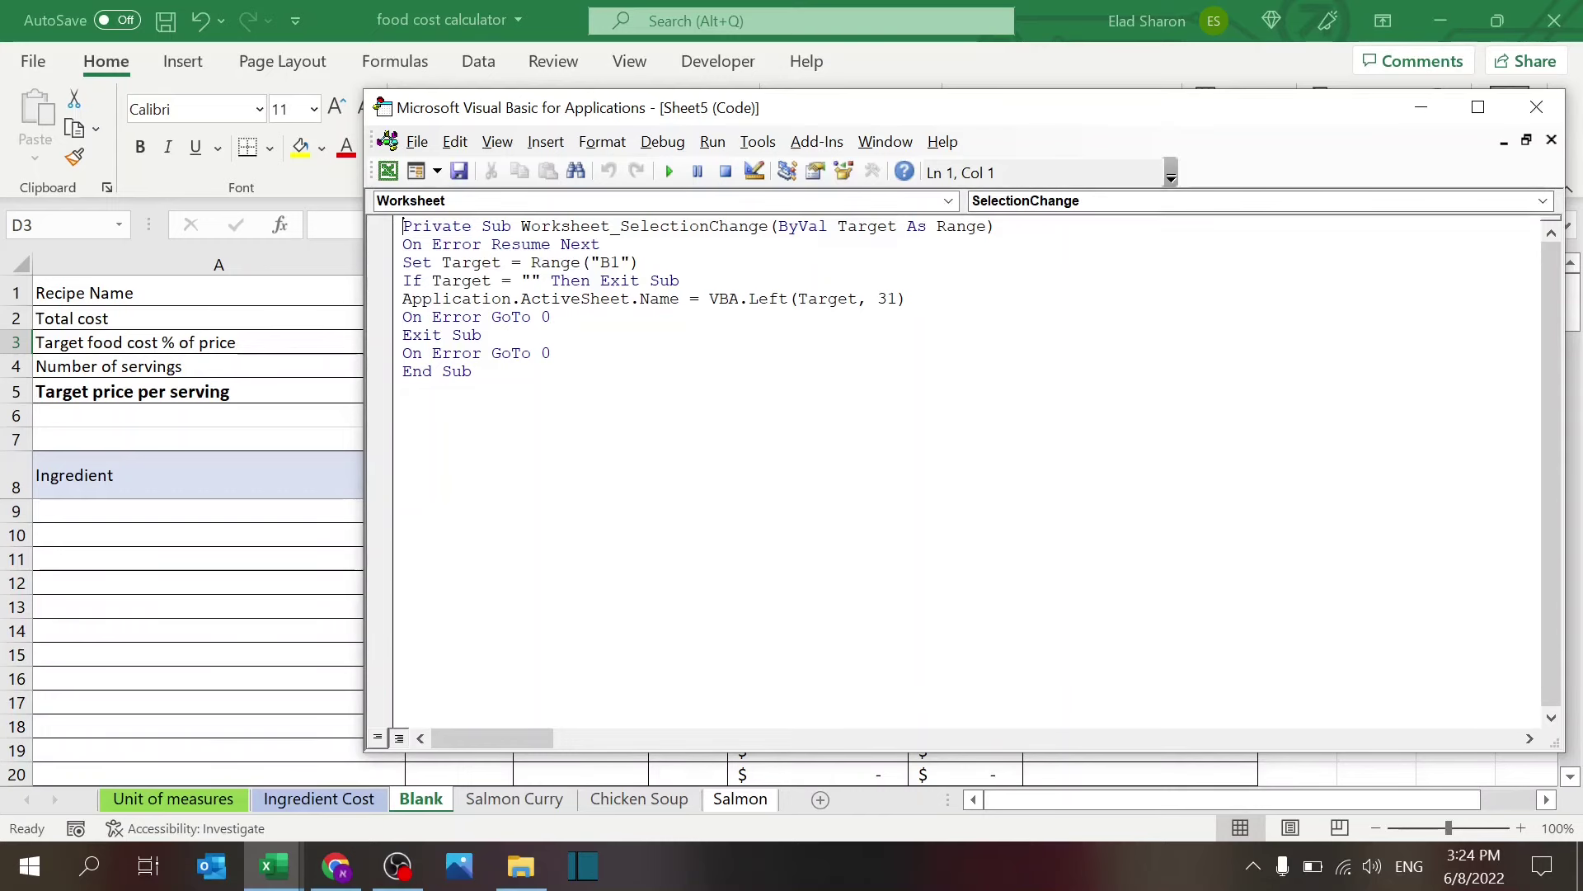
pyautogui.click(1557, 115)
pyautogui.click(576, 432)
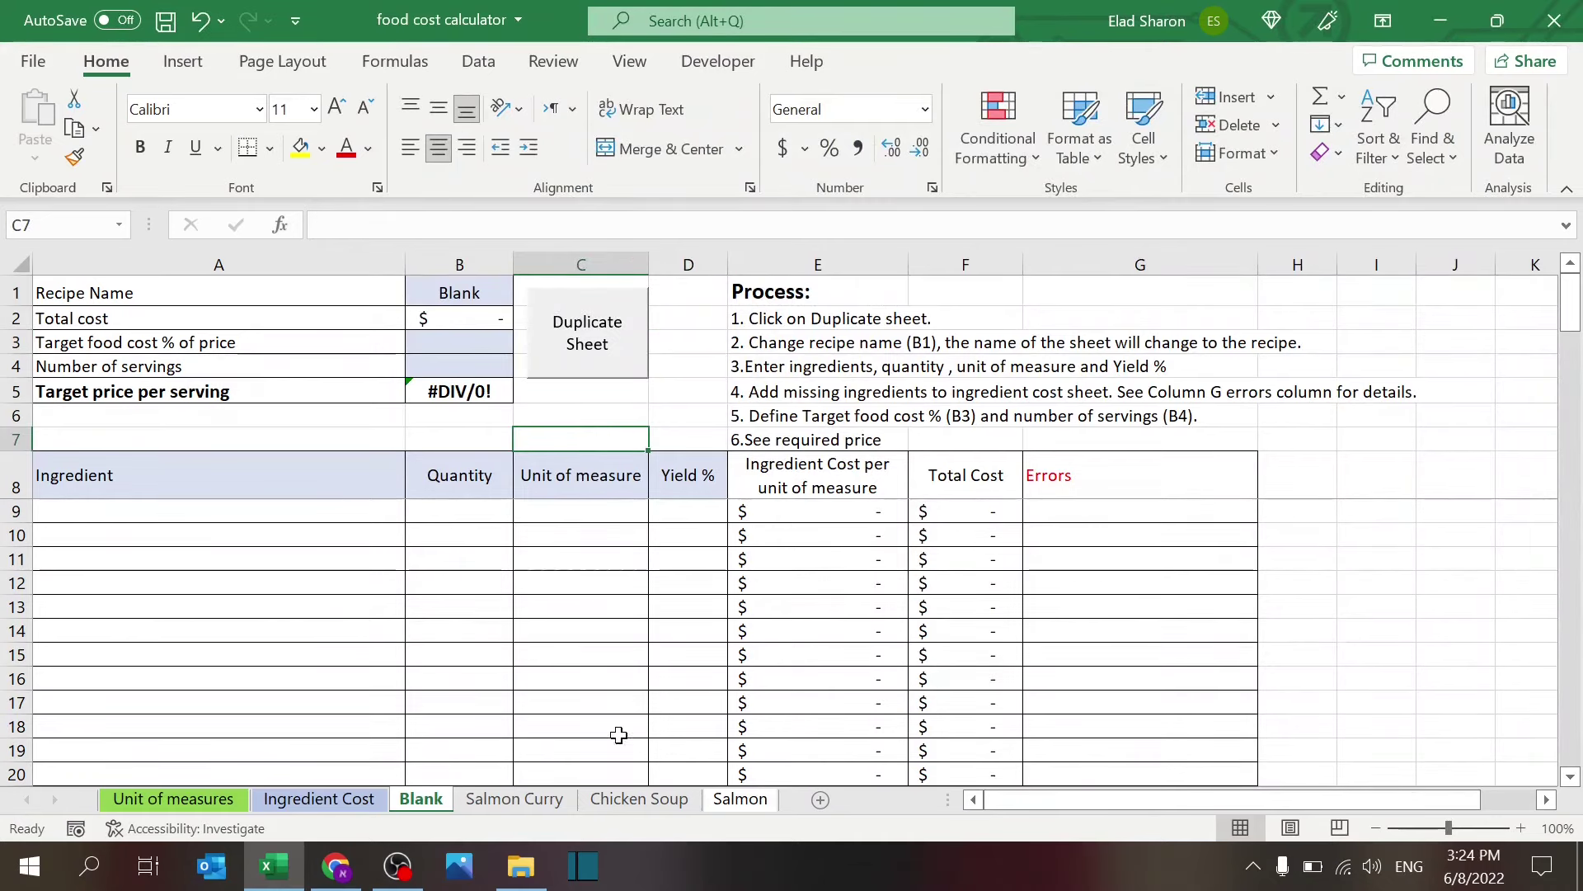
# - Review the Salmon Curry and Chicken Soup recipes against the ingredient list on the Ingredient Cost sheet, finishing on the Salmon Curry sheet
pyautogui.click(533, 800)
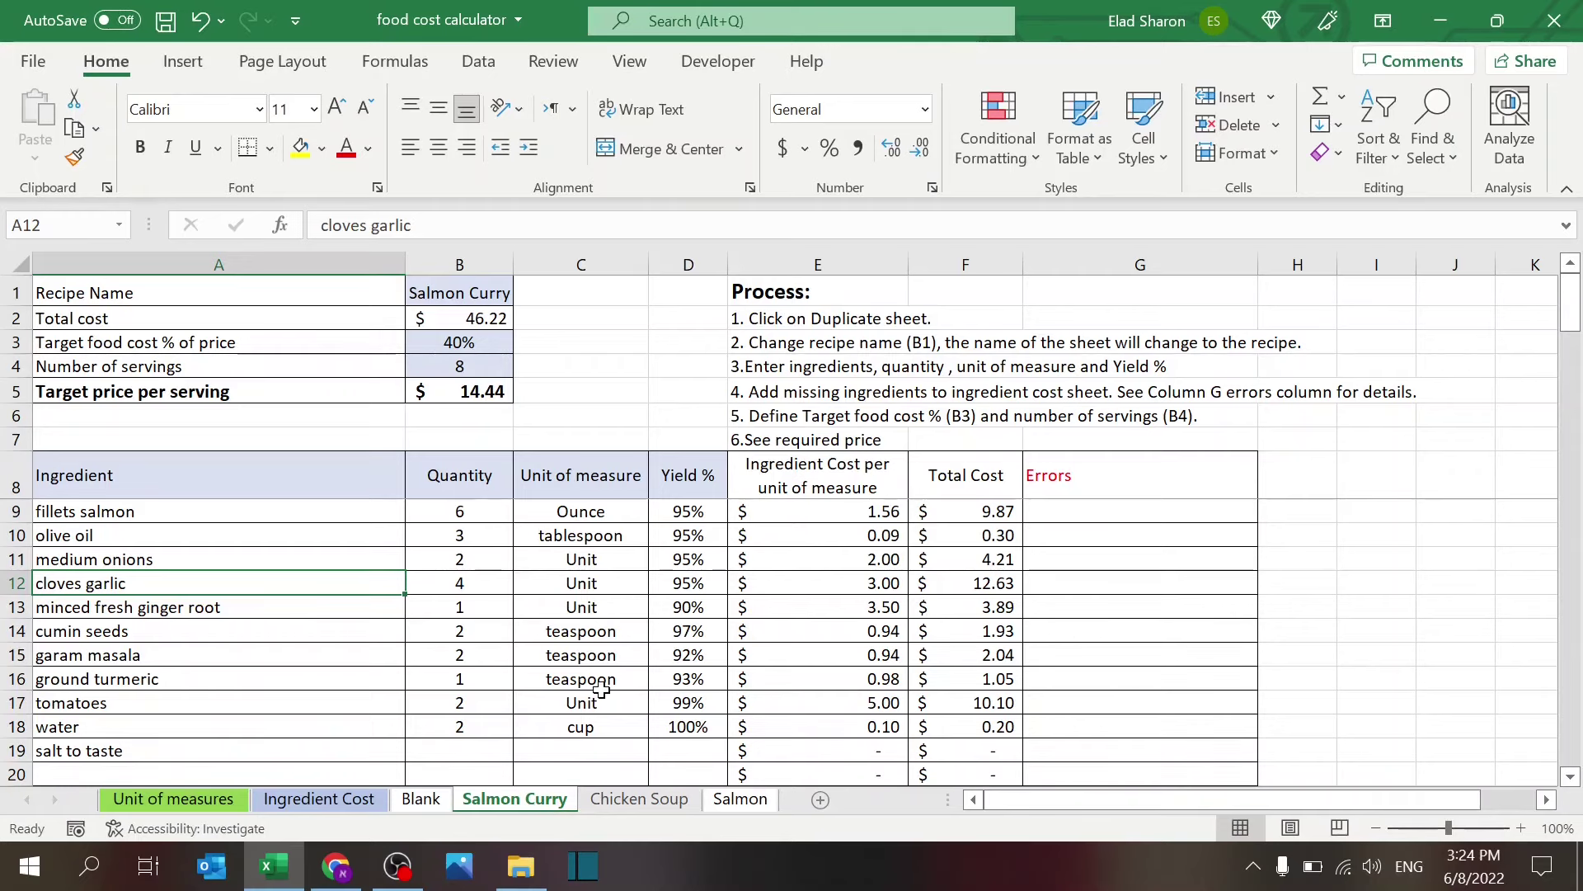
pyautogui.click(660, 800)
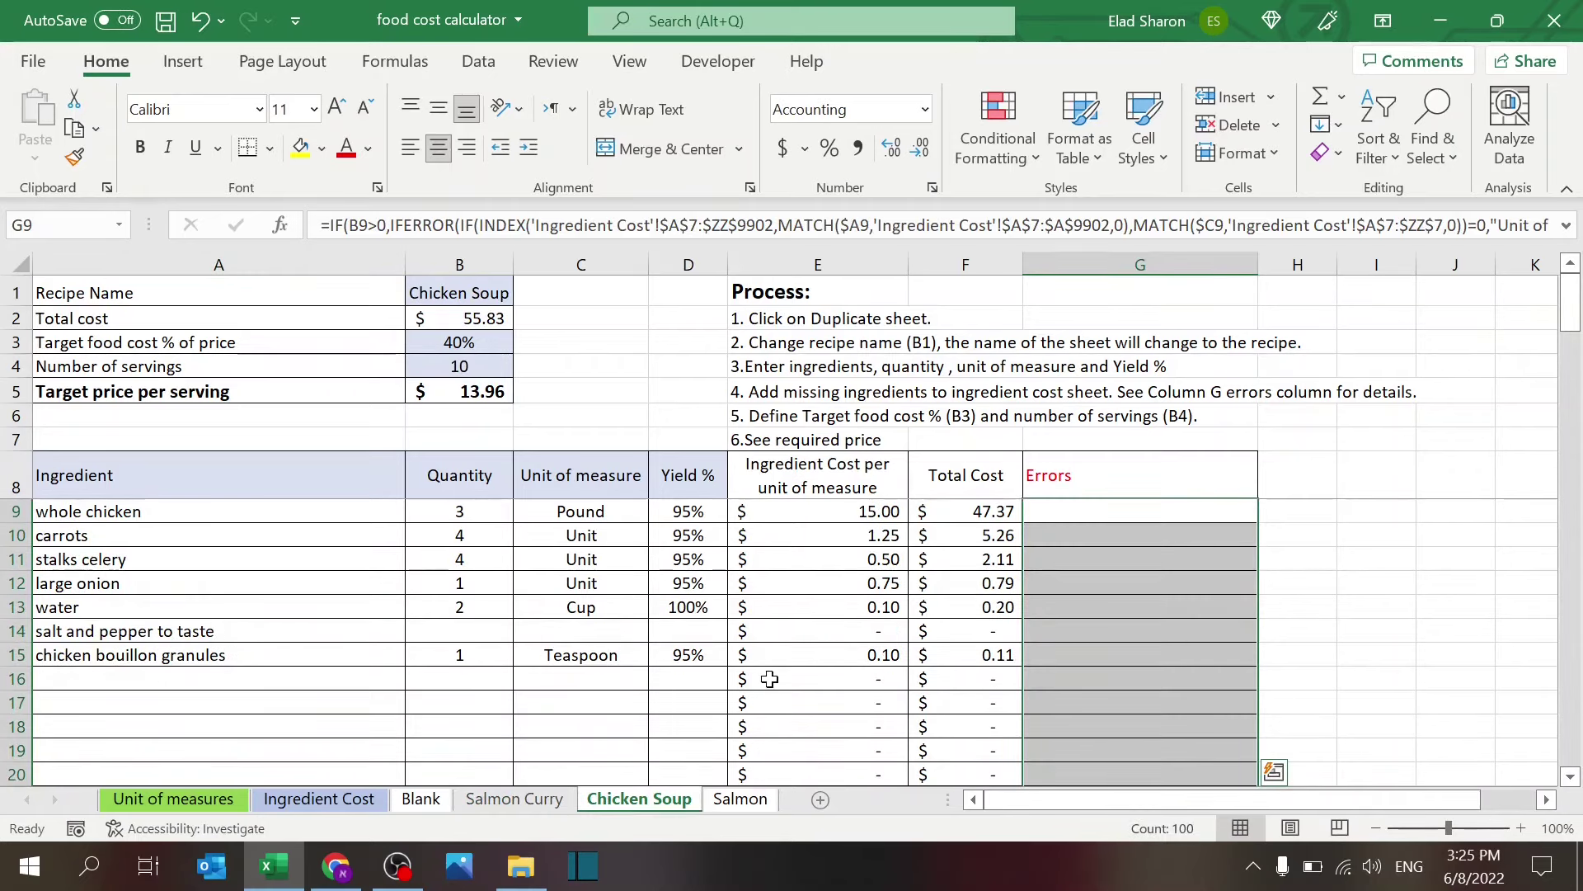
pyautogui.click(318, 798)
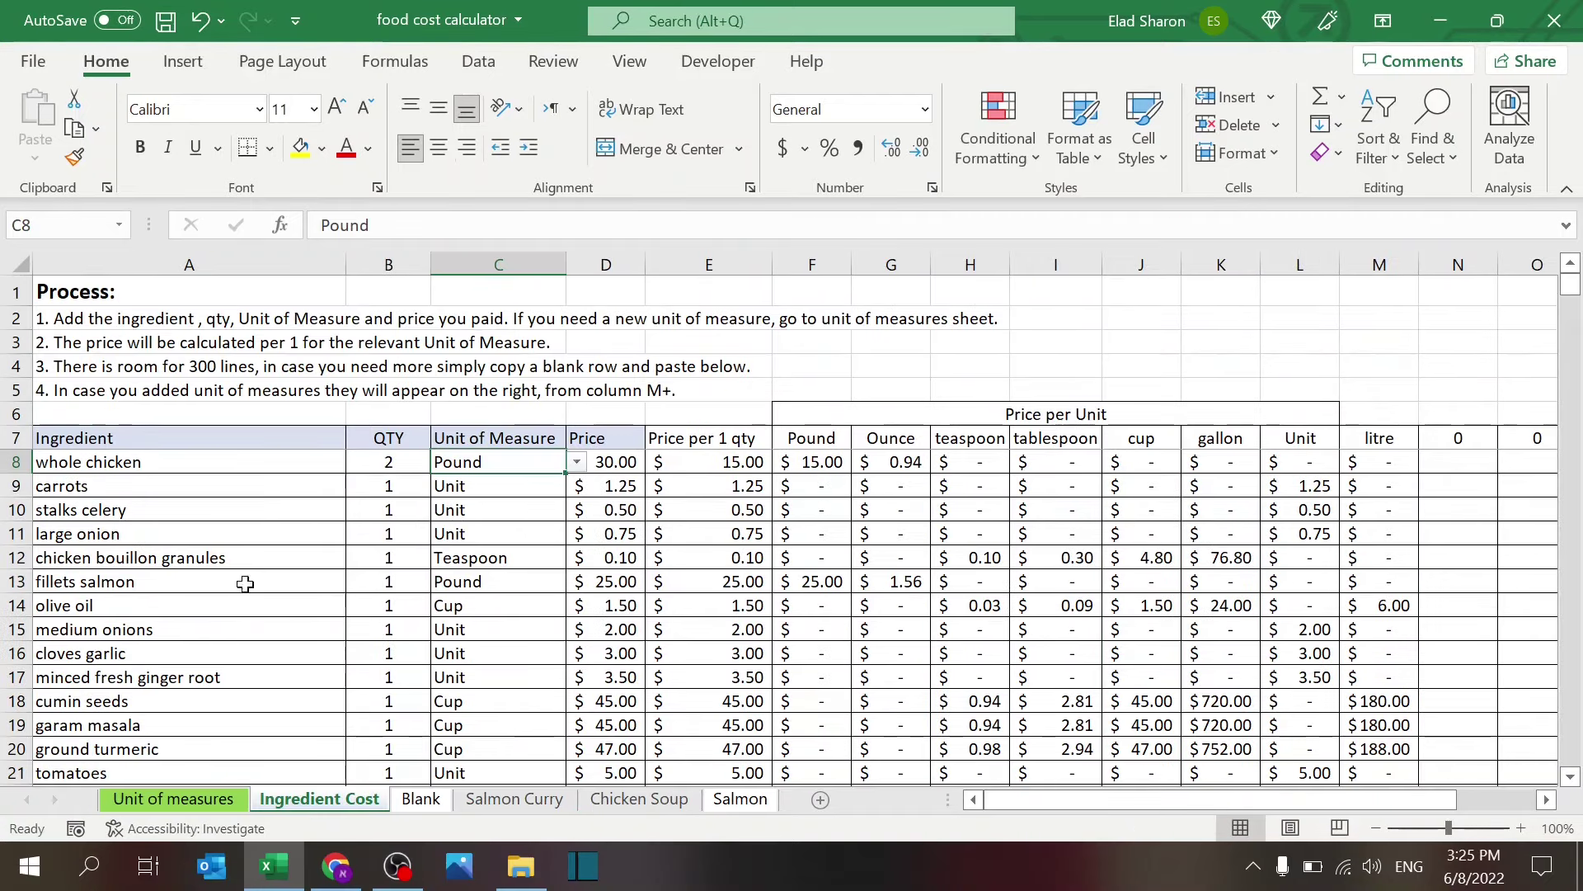
pyautogui.click(247, 607)
pyautogui.scroll(-5, 248, 608)
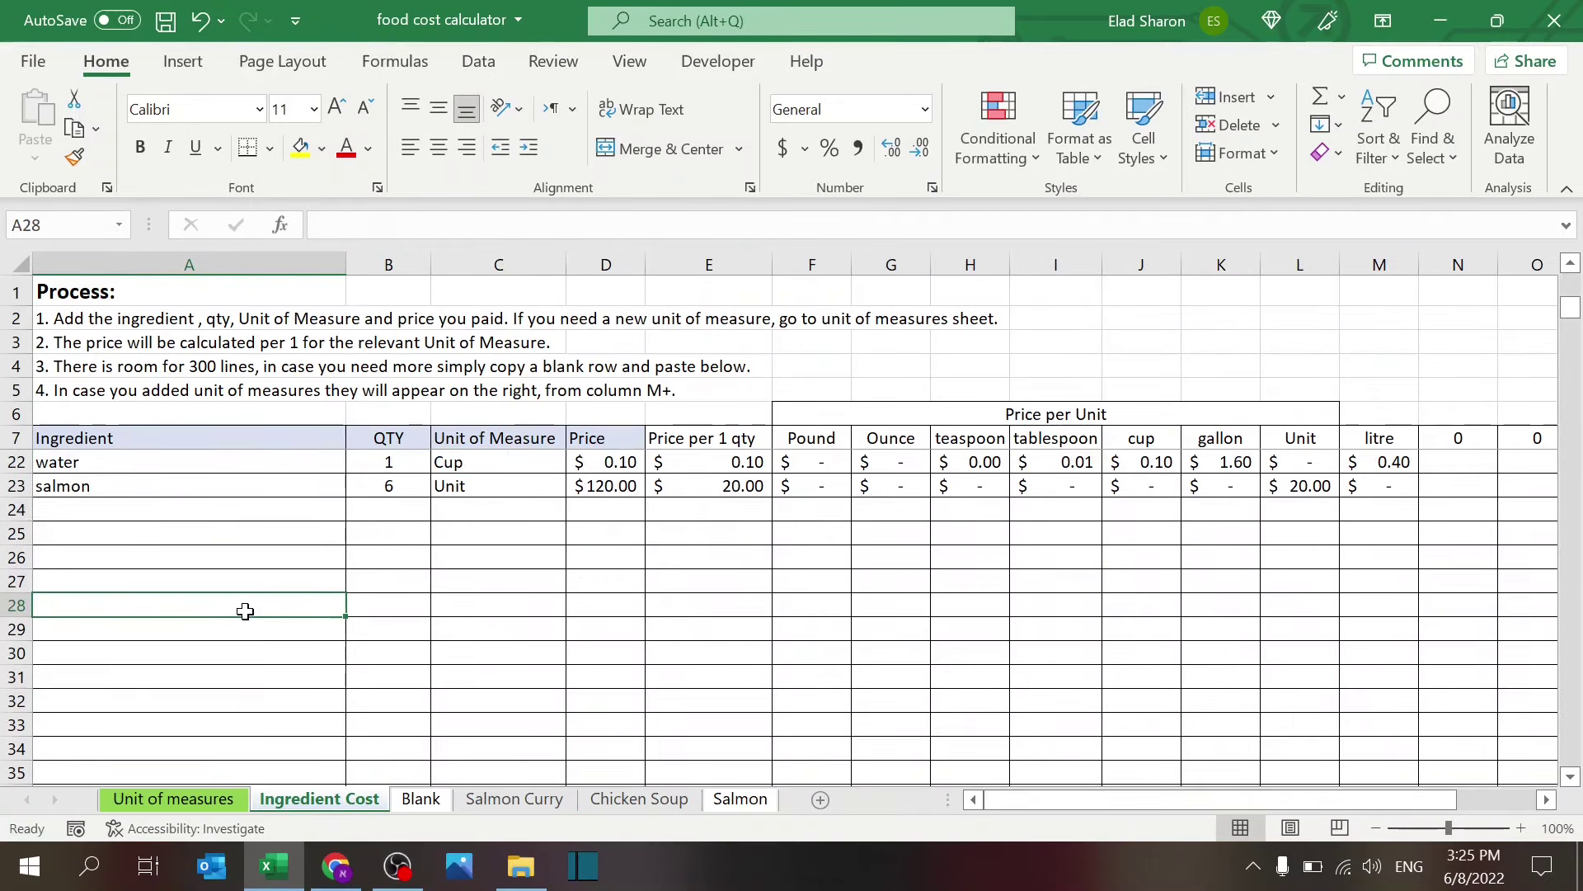
pyautogui.scroll(5, 248, 607)
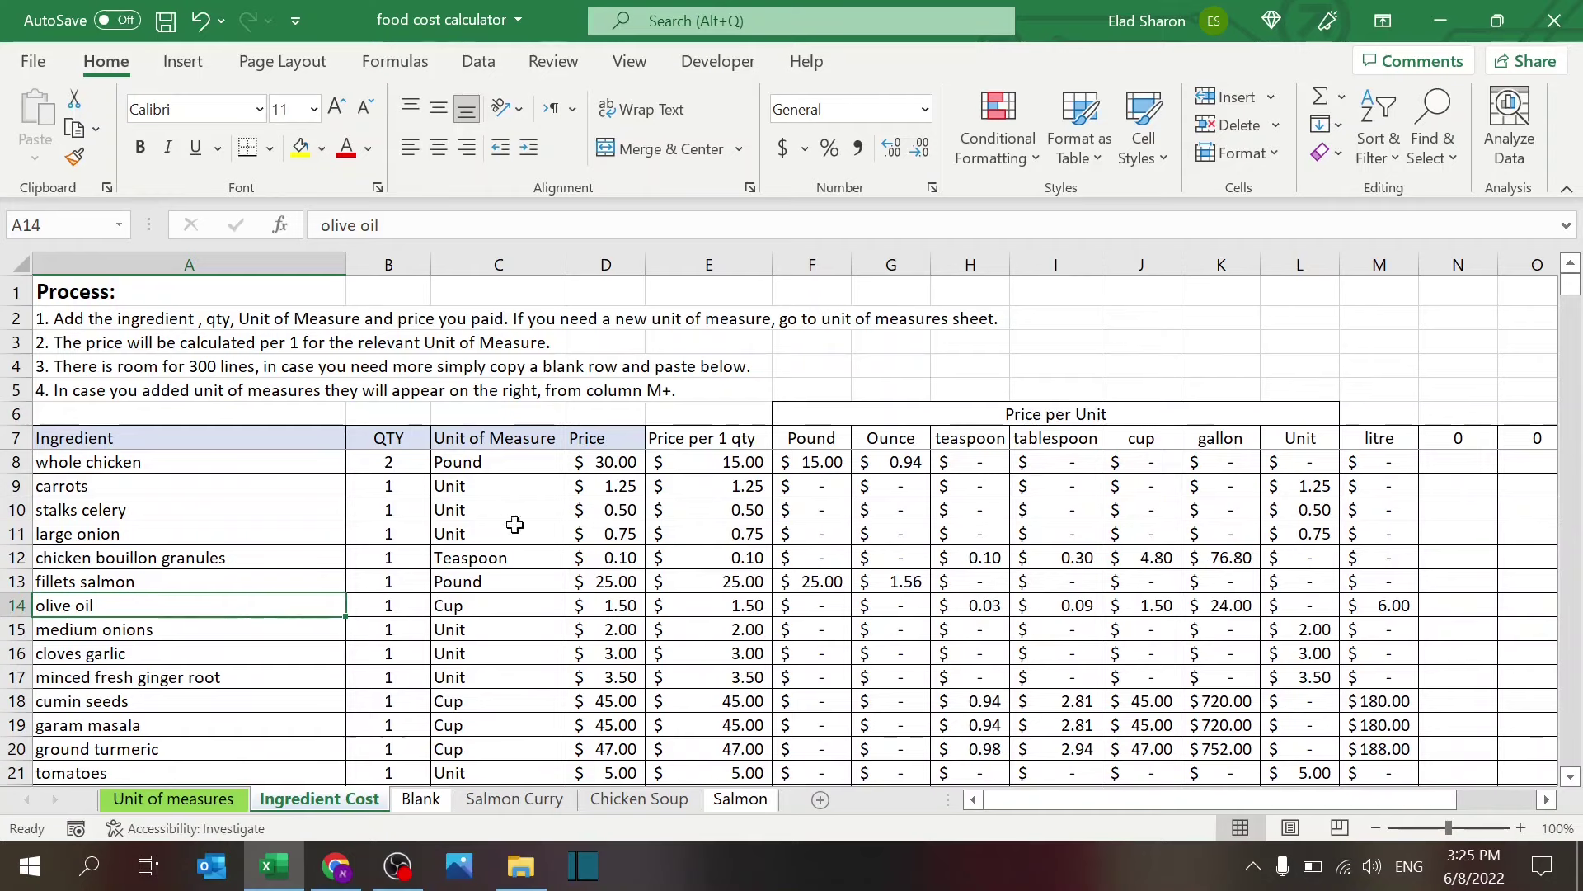
pyautogui.click(505, 802)
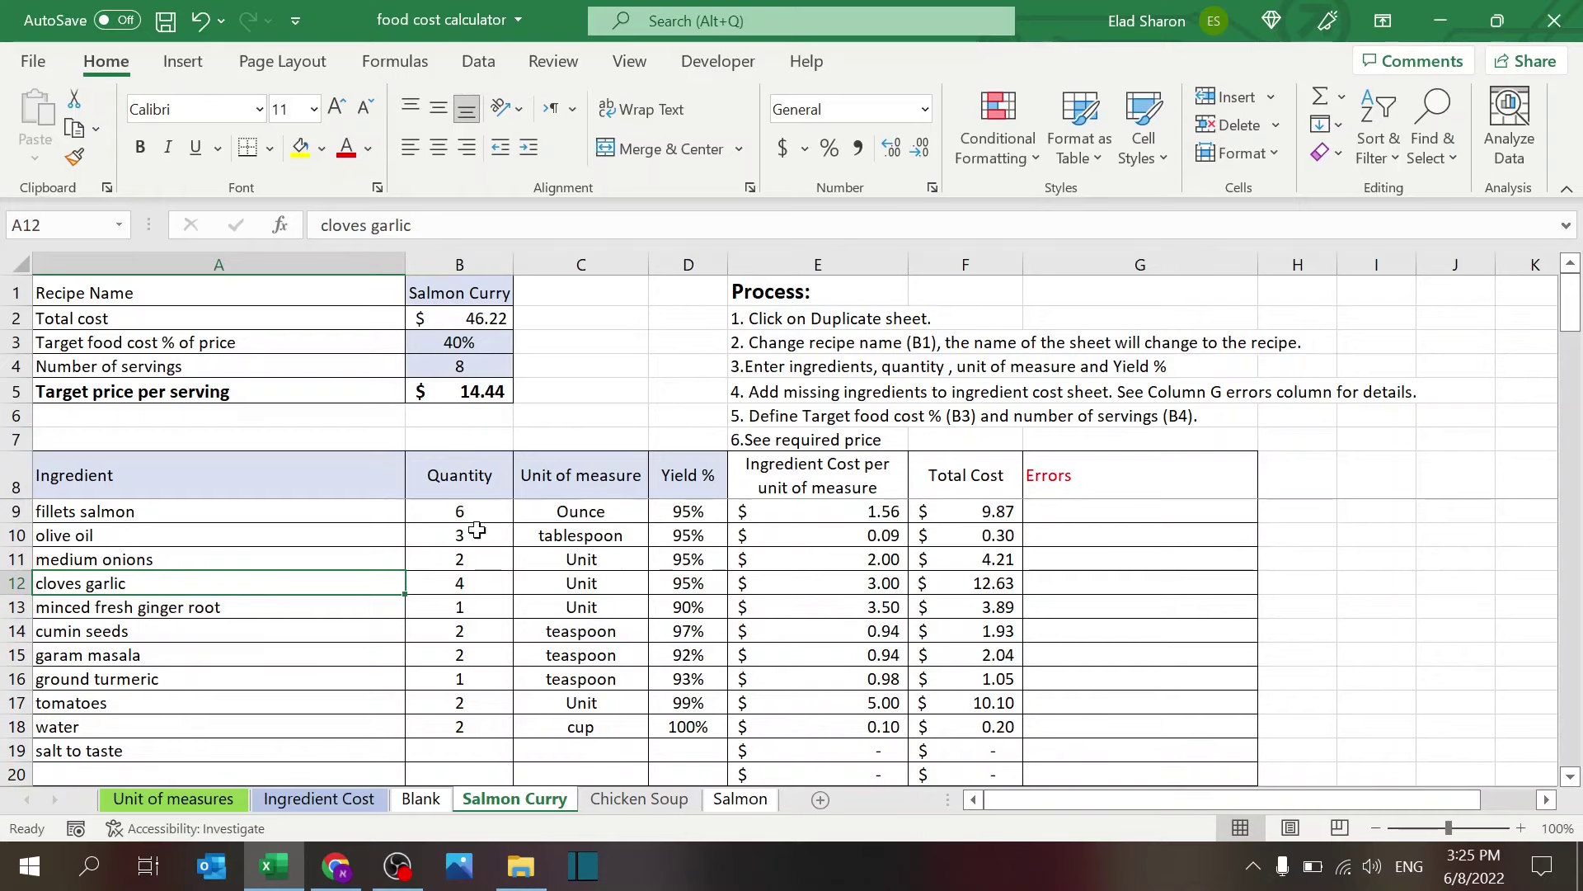
# - Set the price of fillets salmon to 40 on the Ingredient Cost sheet and check the target price per serving on the Salmon Curry sheet
pyautogui.click(348, 801)
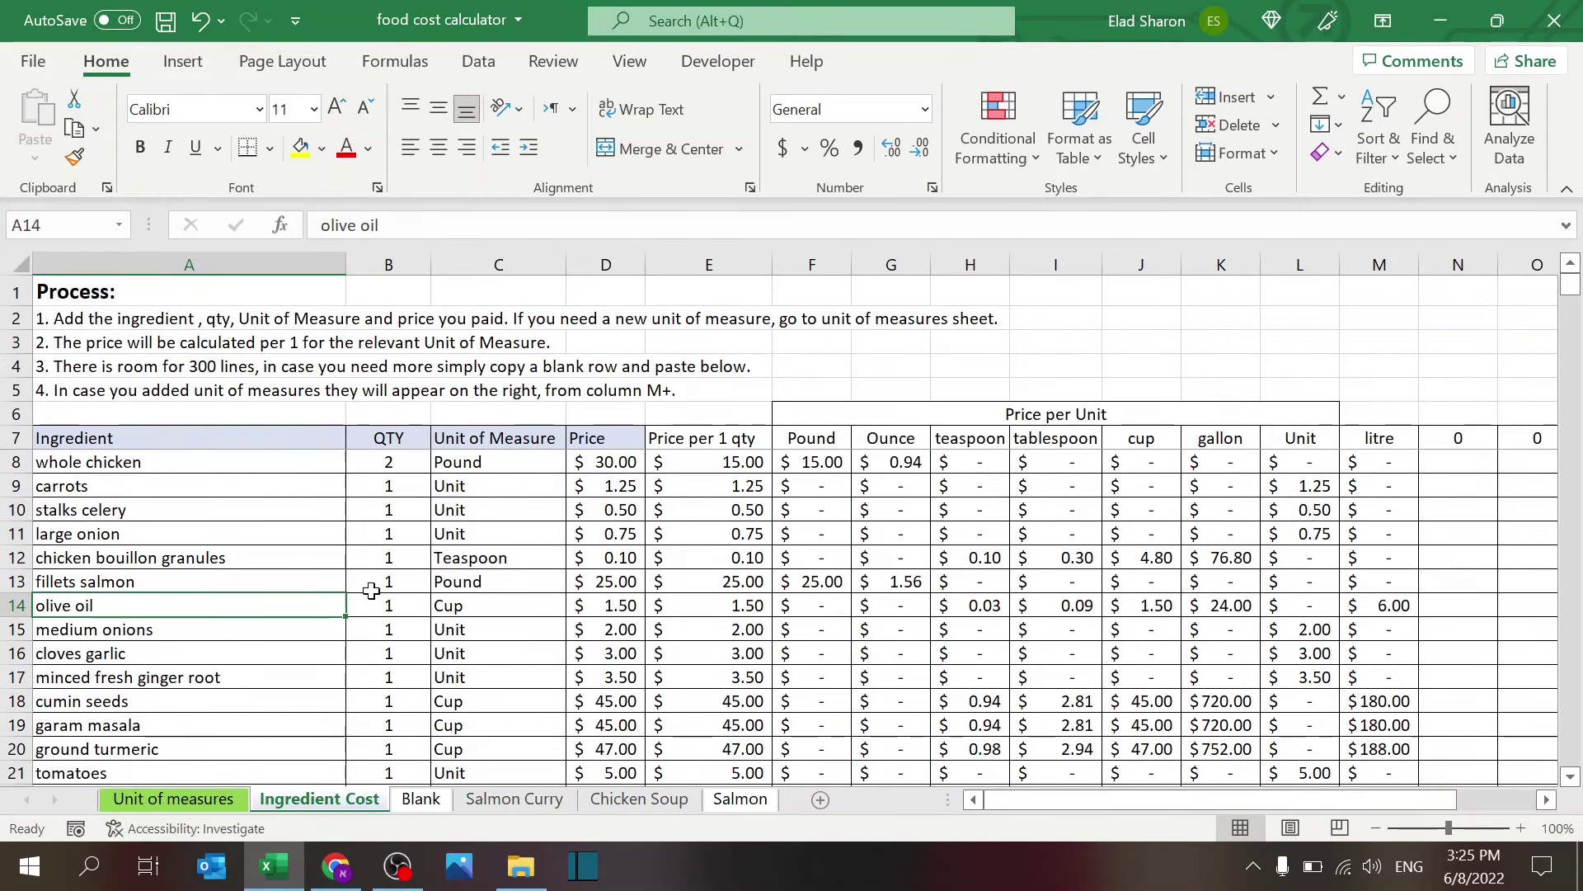
pyautogui.click(252, 577)
pyautogui.click(611, 588)
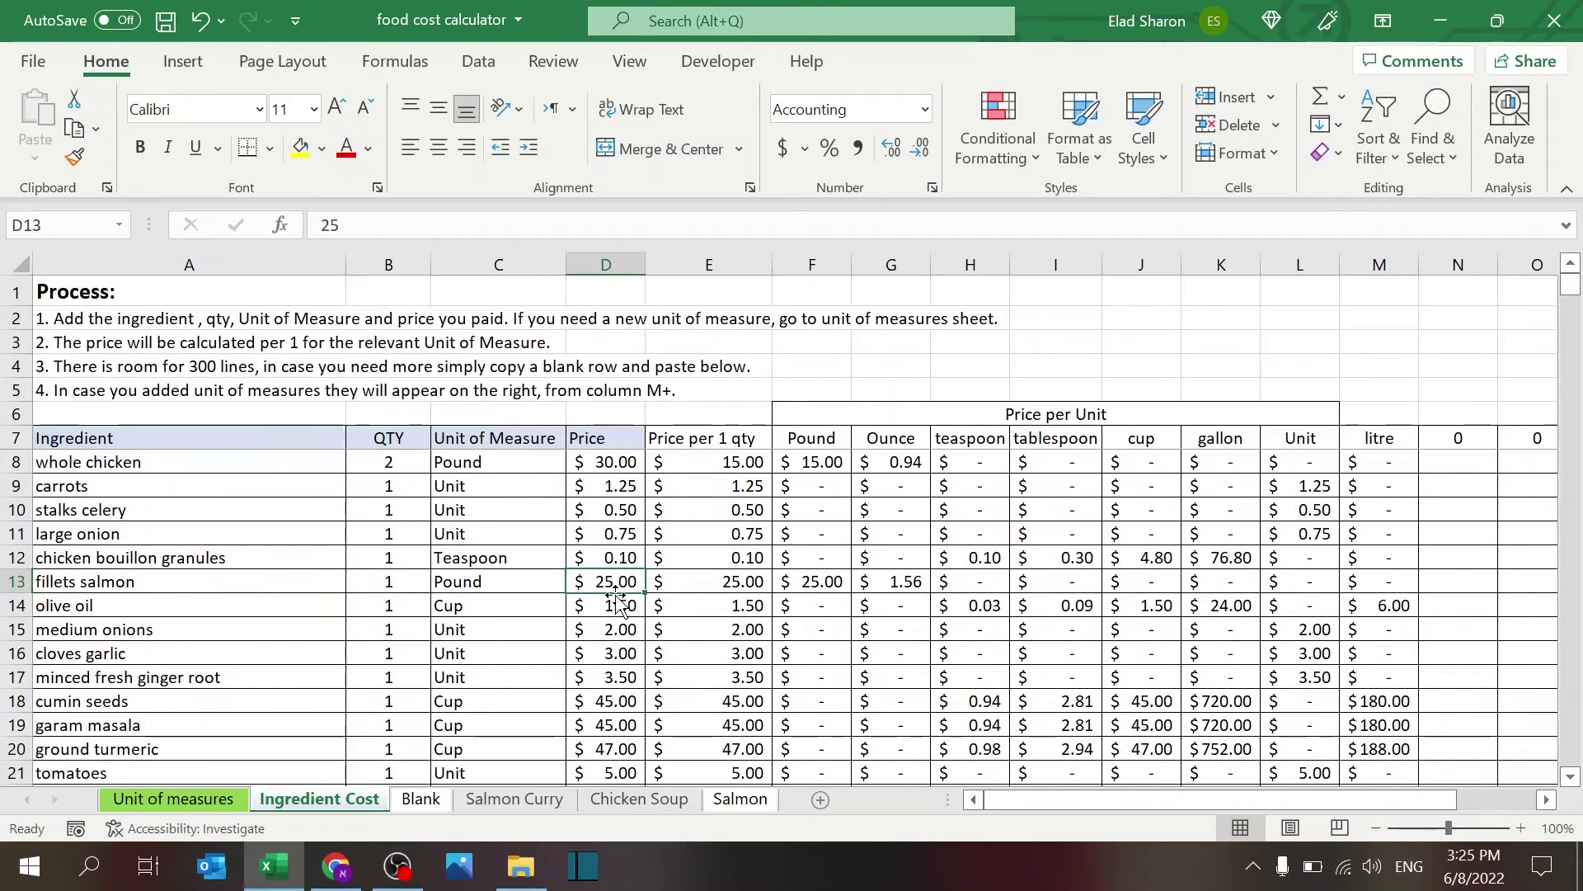
pyautogui.click(495, 796)
pyautogui.click(345, 796)
pyautogui.write('40')
pyautogui.press('Return')
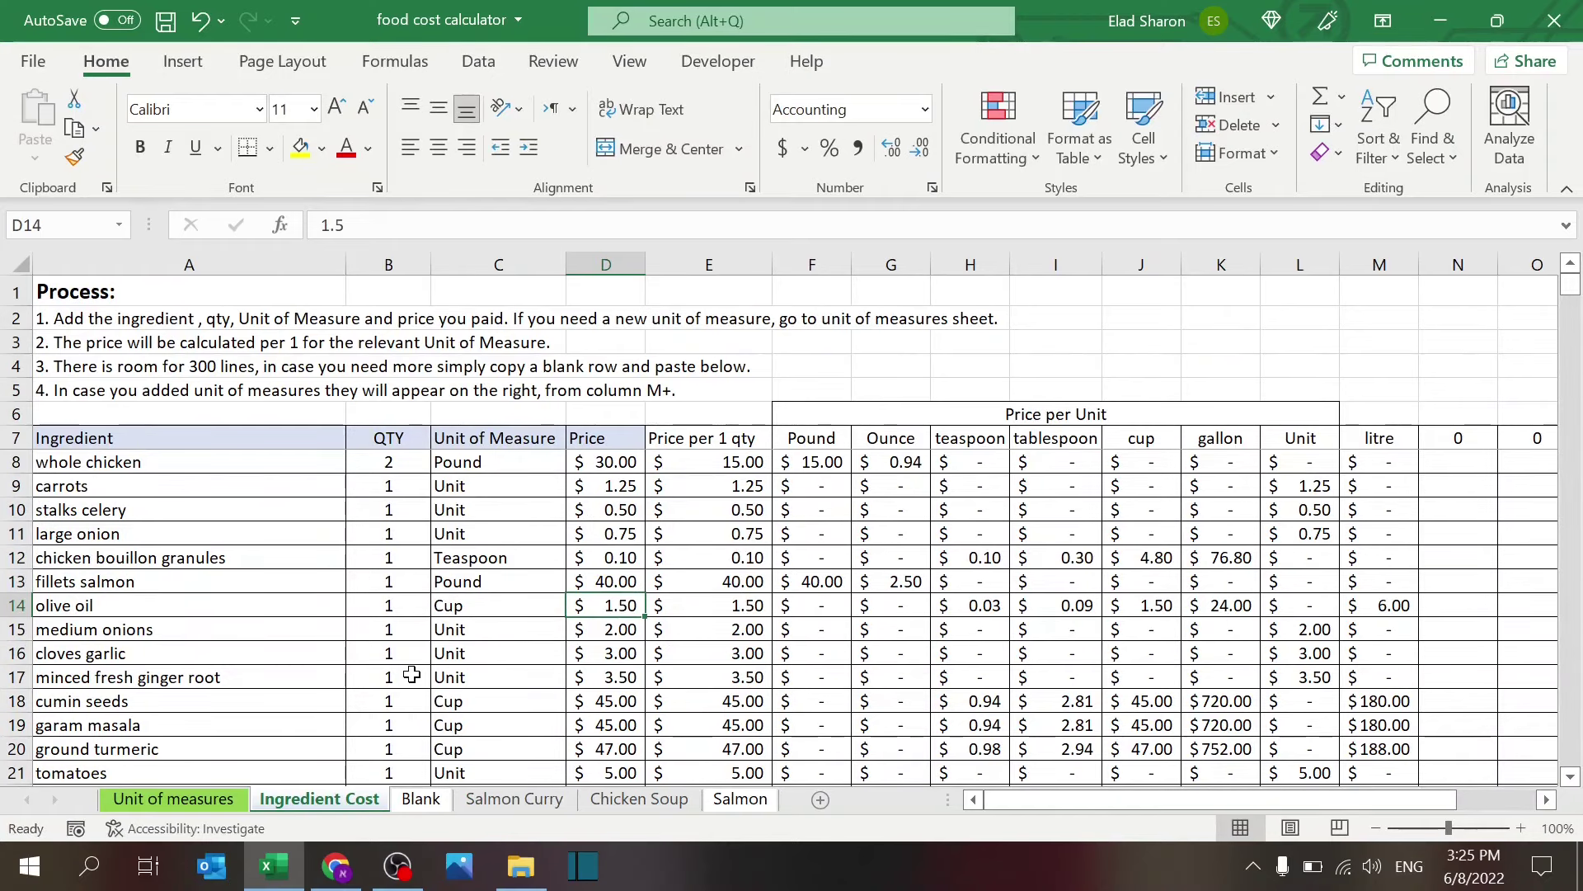
pyautogui.click(505, 798)
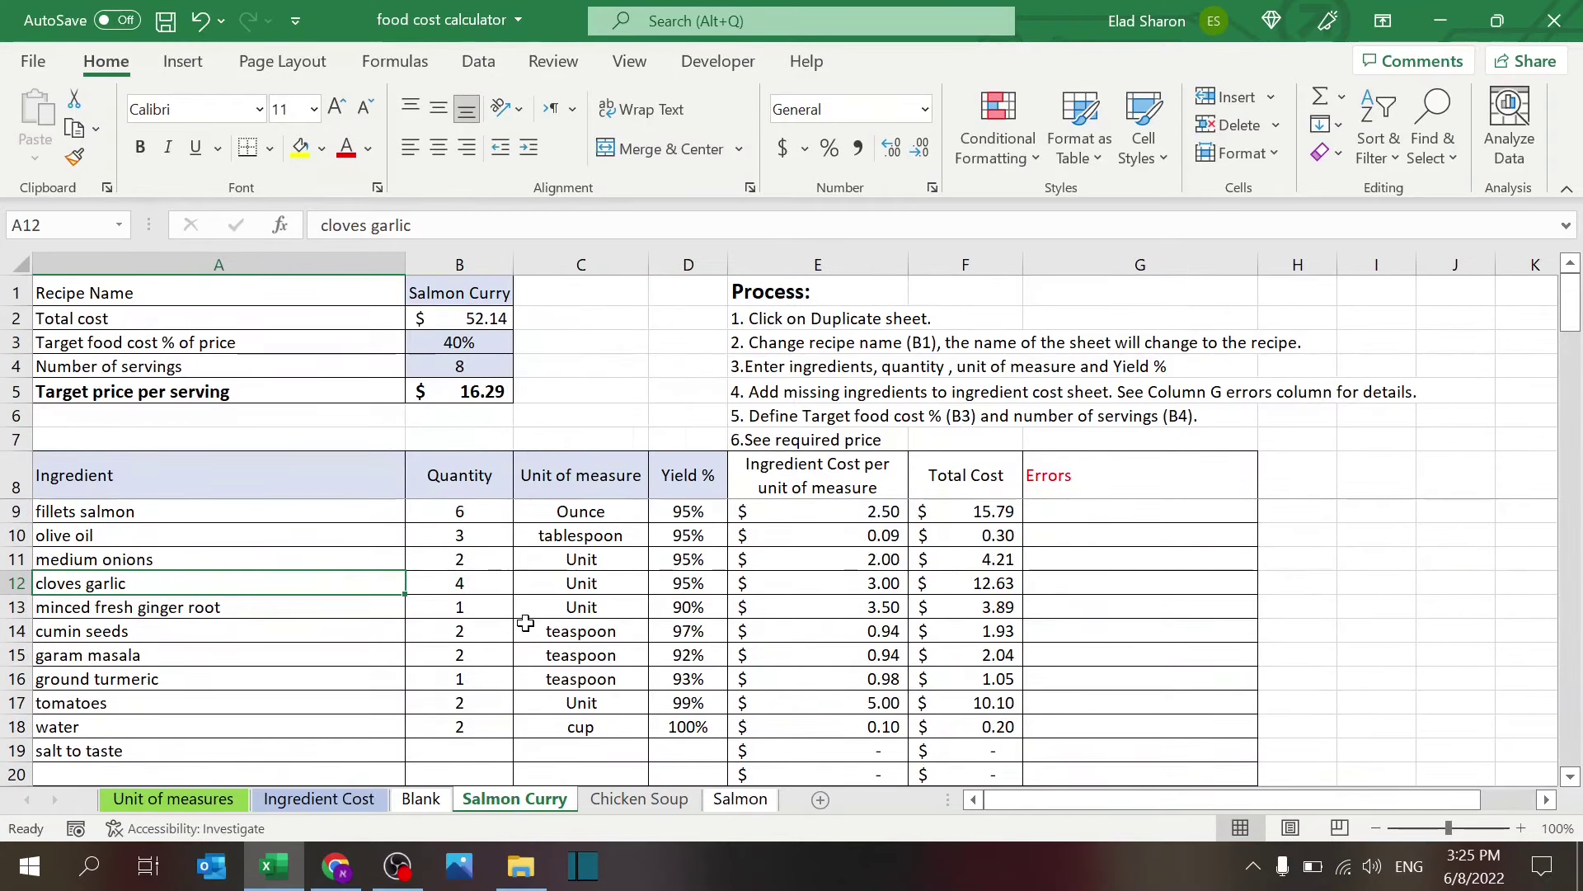